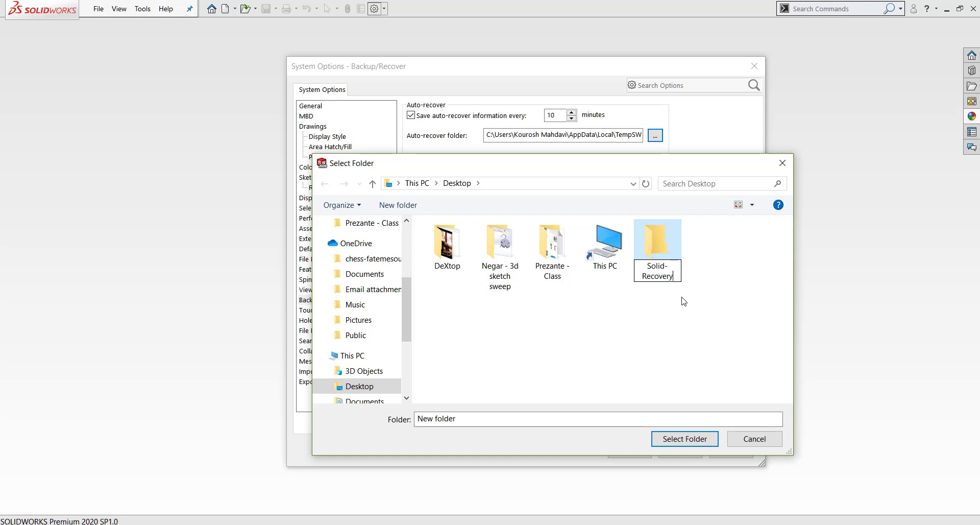
Set the auto-recover folder to Solid-Recovery on the Desktop, with auto-recover information saved every 5 minutes
{"action": "double_click", "coordinate": [677, 251]}
{"action": "left_click", "coordinate": [697, 441]}
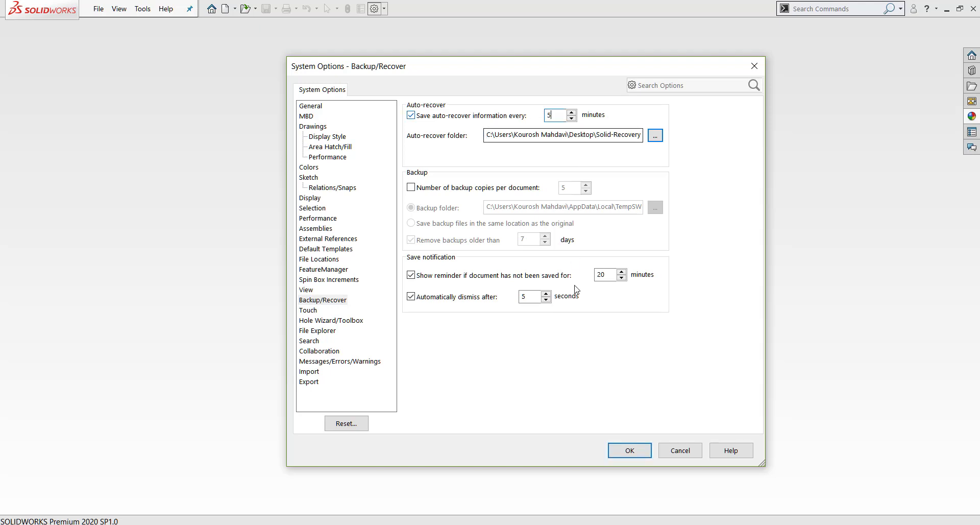
{"action": "left_click", "coordinate": [631, 452]}
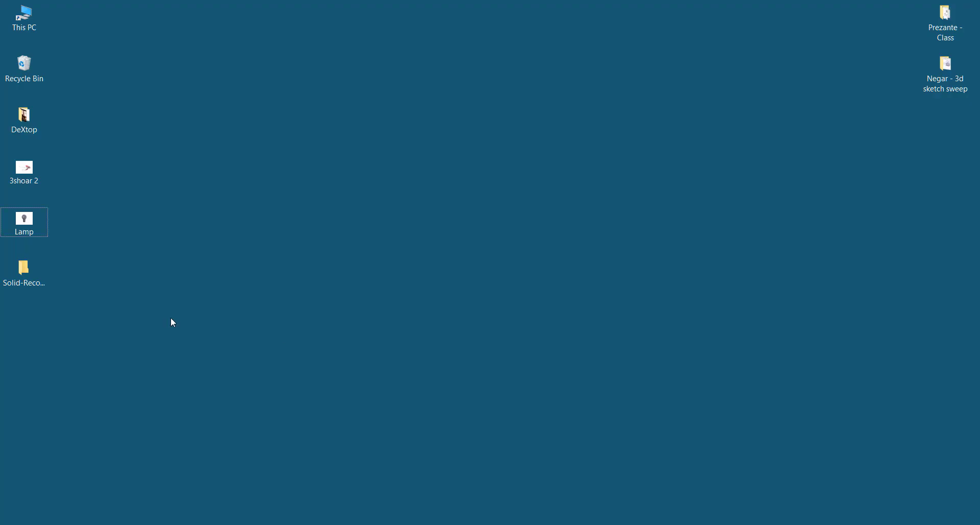
Open the Lamp part from the desktop and inspect the broken bulb from several angles
{"action": "double_click", "coordinate": [22, 224]}
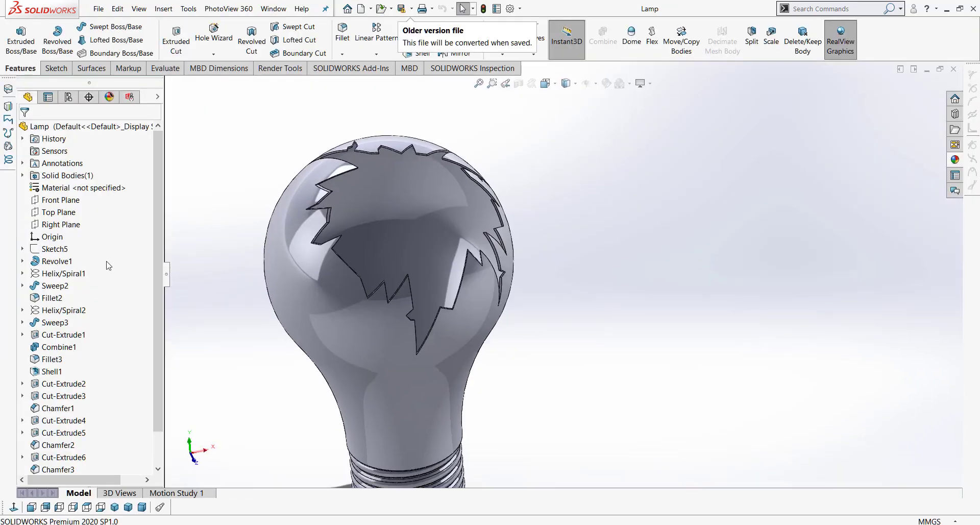
{"action": "middle_click_drag", "start_coordinate": [489, 338], "coordinate": [521, 288]}
{"action": "scroll", "coordinate": [501, 299], "scroll_direction": "down", "scroll_amount": 2}
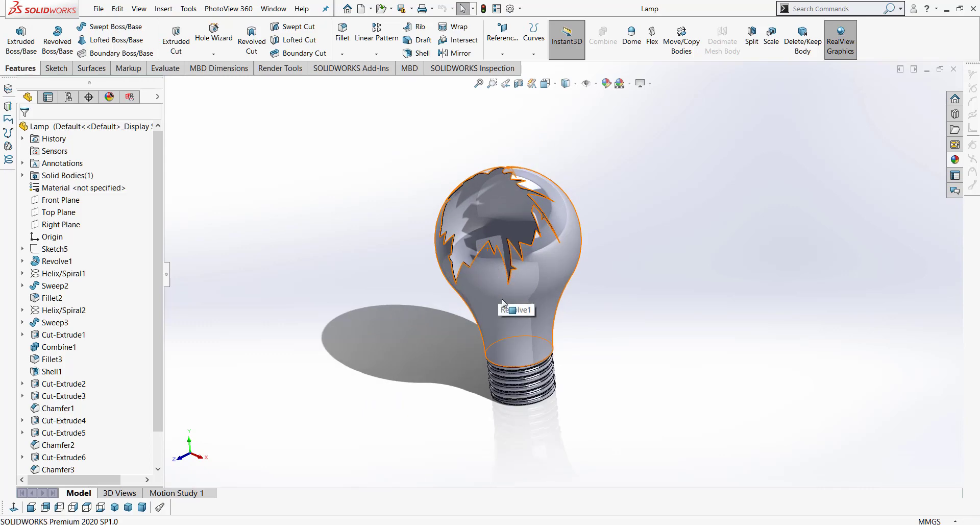
{"action": "left_click", "coordinate": [501, 299]}
{"action": "middle_click_drag", "start_coordinate": [560, 352], "coordinate": [537, 323]}
{"action": "left_click", "coordinate": [631, 285]}
{"action": "scroll", "coordinate": [545, 354], "scroll_direction": "down", "scroll_amount": 3}
{"action": "scroll", "coordinate": [577, 286], "scroll_direction": "up", "scroll_amount": 3}
{"action": "scroll", "coordinate": [506, 199], "scroll_direction": "down", "scroll_amount": 1}
{"action": "middle_click_drag", "start_coordinate": [460, 182], "coordinate": [444, 192]}
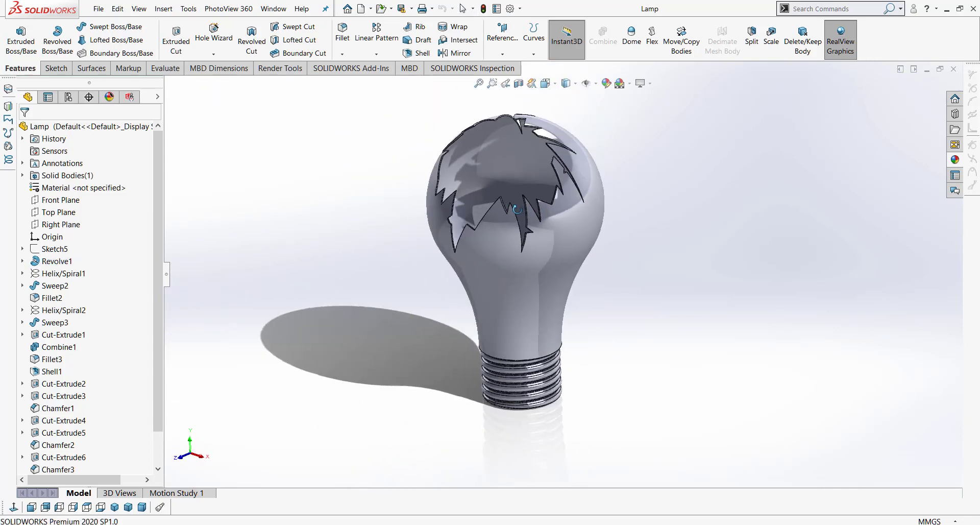
Apply the Yellow LED light appearance to the bulb's Revolve1 feature
{"action": "left_click", "coordinate": [954, 161]}
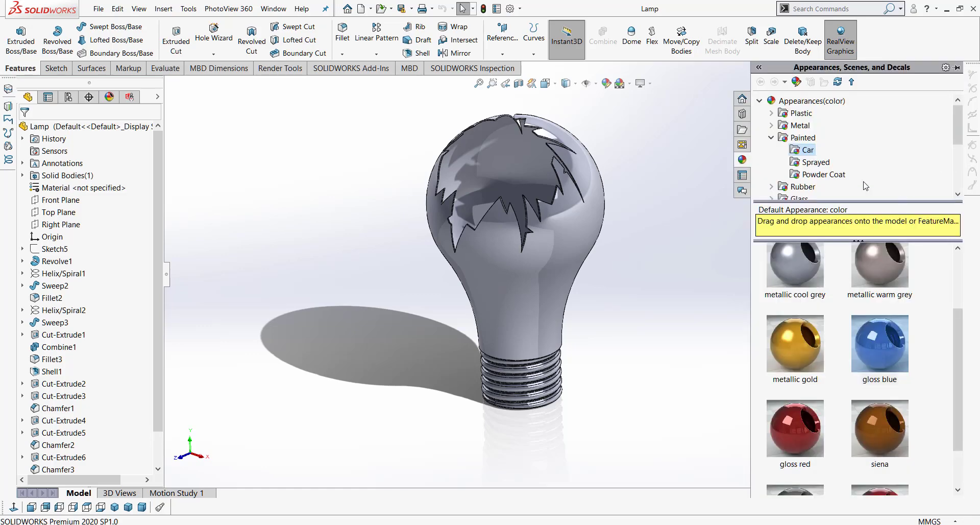
{"action": "left_click", "coordinate": [772, 114]}
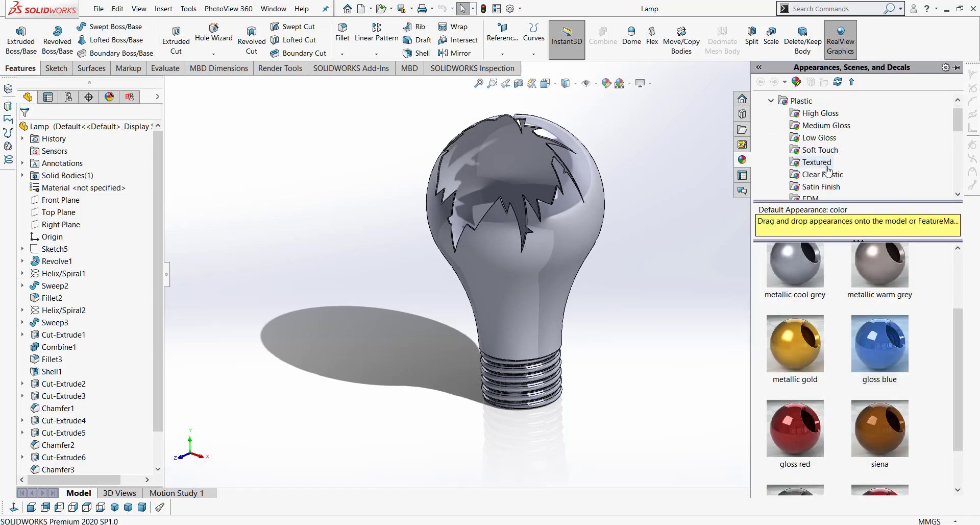
{"action": "scroll", "coordinate": [828, 171], "scroll_direction": "down", "scroll_amount": 3}
{"action": "scroll", "coordinate": [803, 169], "scroll_direction": "down", "scroll_amount": 3}
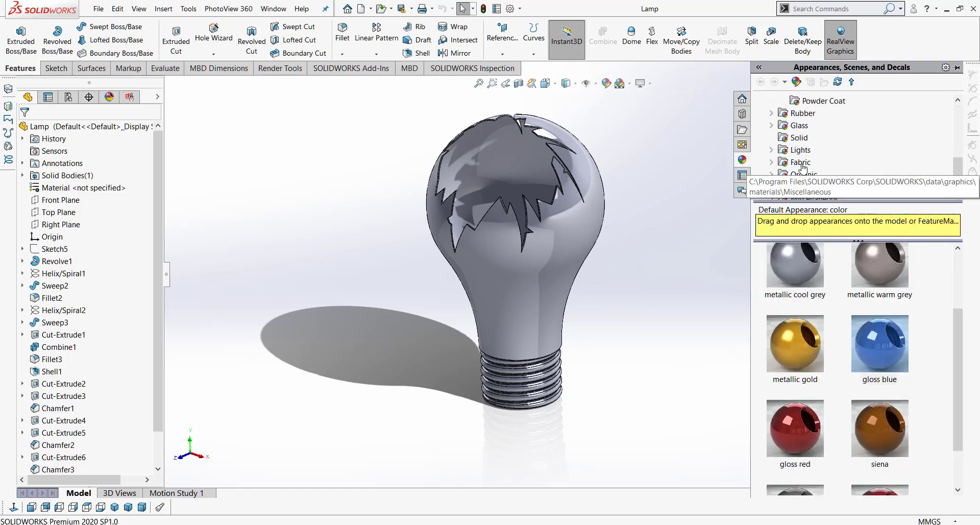
{"action": "left_click", "coordinate": [772, 150]}
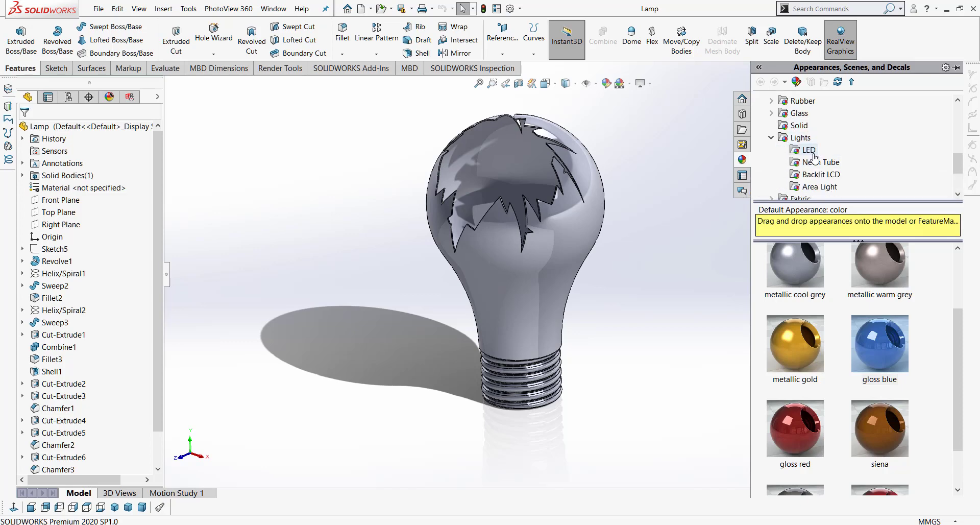
{"action": "left_click", "coordinate": [810, 152]}
{"action": "left_click_drag", "start_coordinate": [802, 369], "coordinate": [548, 282]}
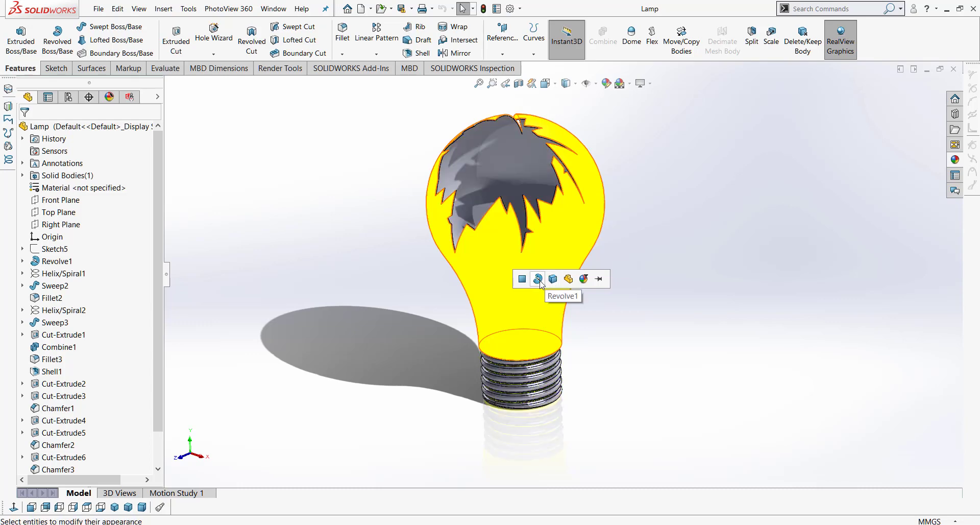
{"action": "left_click", "coordinate": [540, 279]}
{"action": "scroll", "coordinate": [471, 164], "scroll_direction": "down", "scroll_amount": 3}
{"action": "scroll", "coordinate": [470, 164], "scroll_direction": "up", "scroll_amount": 2}
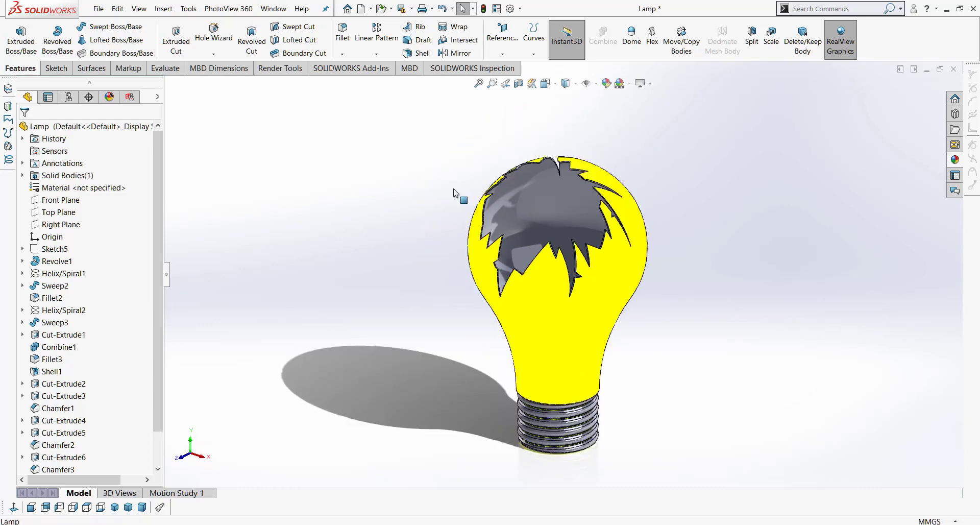
Extend the Yellow LED appearance to the Shell1 feature on the inside of the bulb
{"action": "left_click", "coordinate": [109, 97]}
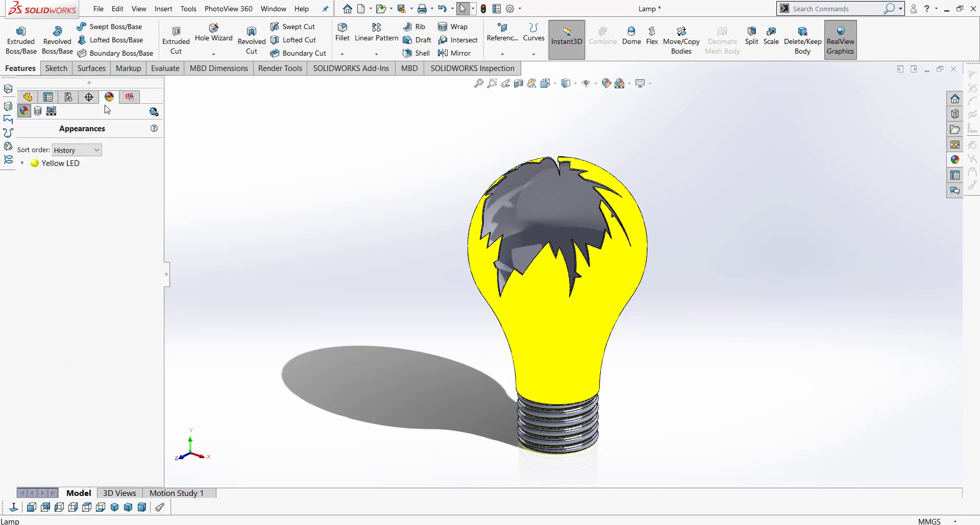
{"action": "right_click", "coordinate": [49, 164]}
{"action": "left_click", "coordinate": [75, 187]}
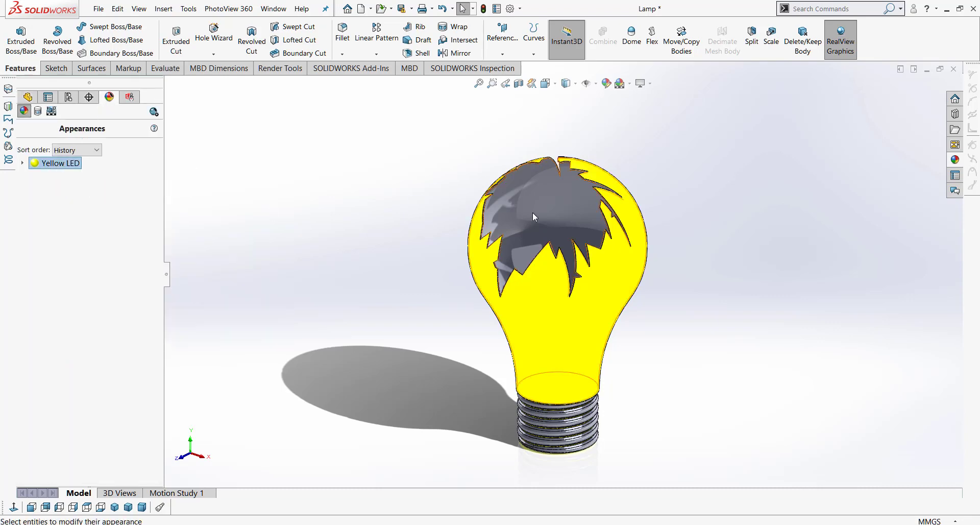
{"action": "left_click", "coordinate": [532, 213]}
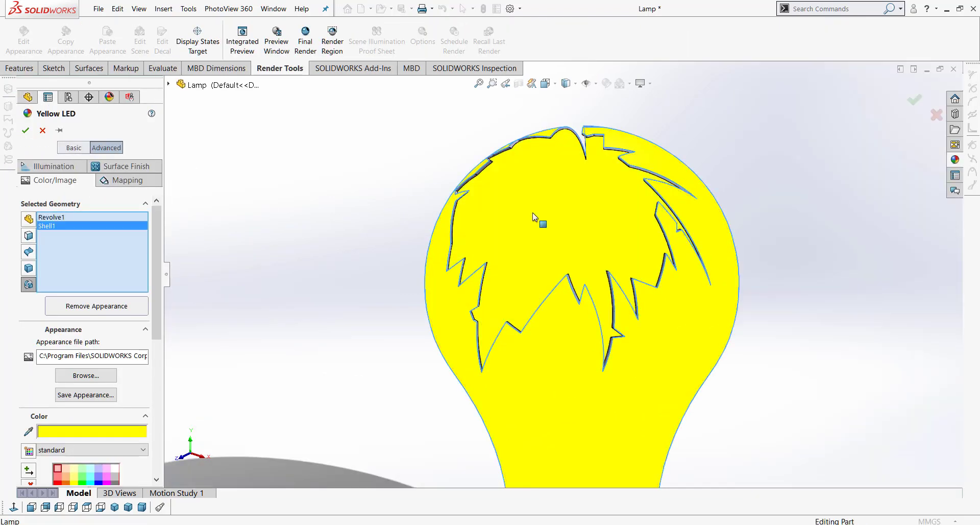
{"action": "scroll", "coordinate": [519, 220], "scroll_direction": "down", "scroll_amount": 5}
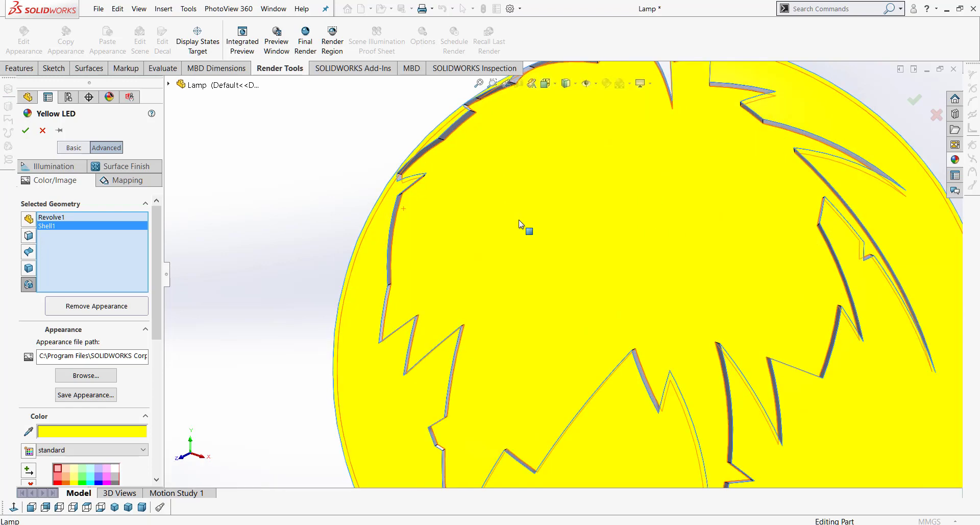
{"action": "left_click", "coordinate": [23, 131]}
{"action": "scroll", "coordinate": [419, 216], "scroll_direction": "up", "scroll_amount": 5}
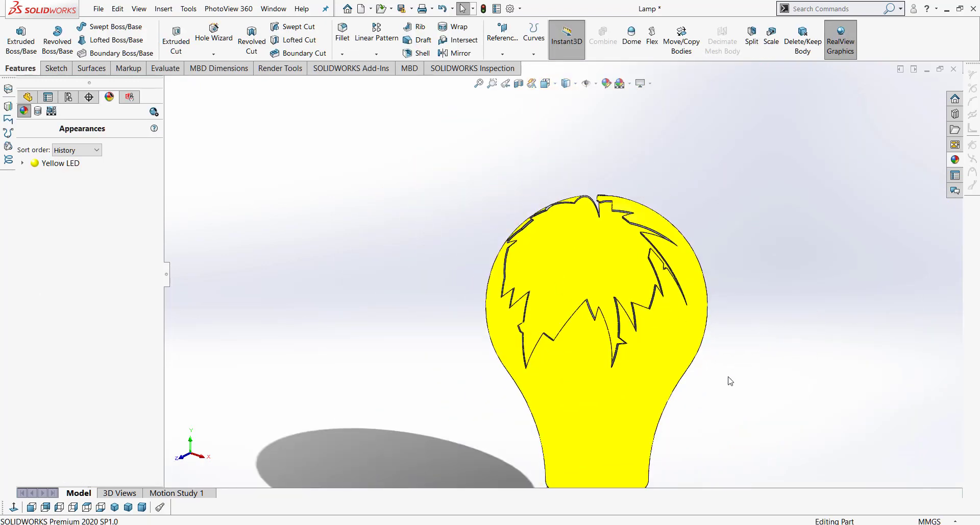
Delete the Yellow LED appearance from the lamp
{"action": "scroll", "coordinate": [611, 431], "scroll_direction": "up", "scroll_amount": 3}
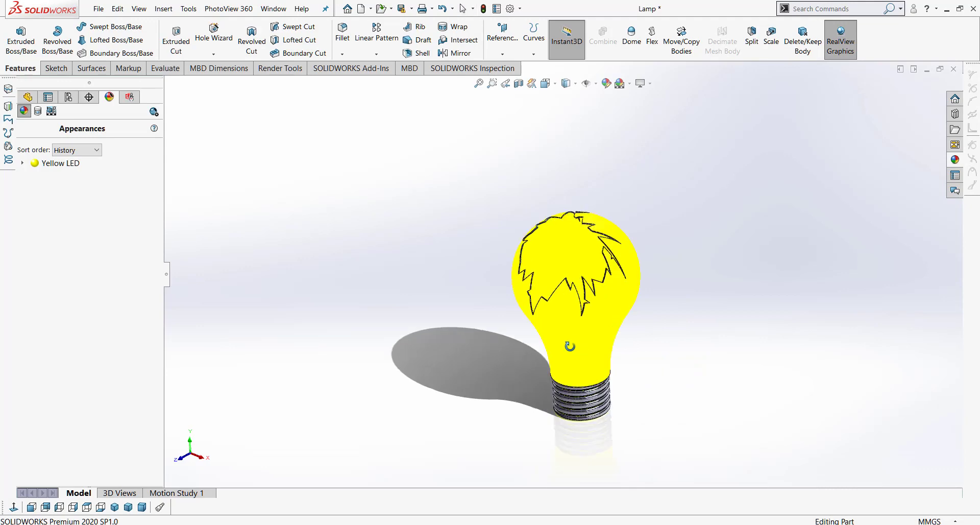
{"action": "scroll", "coordinate": [577, 345], "scroll_direction": "down", "scroll_amount": 3}
{"action": "middle_click_drag", "start_coordinate": [596, 295], "coordinate": [603, 277]}
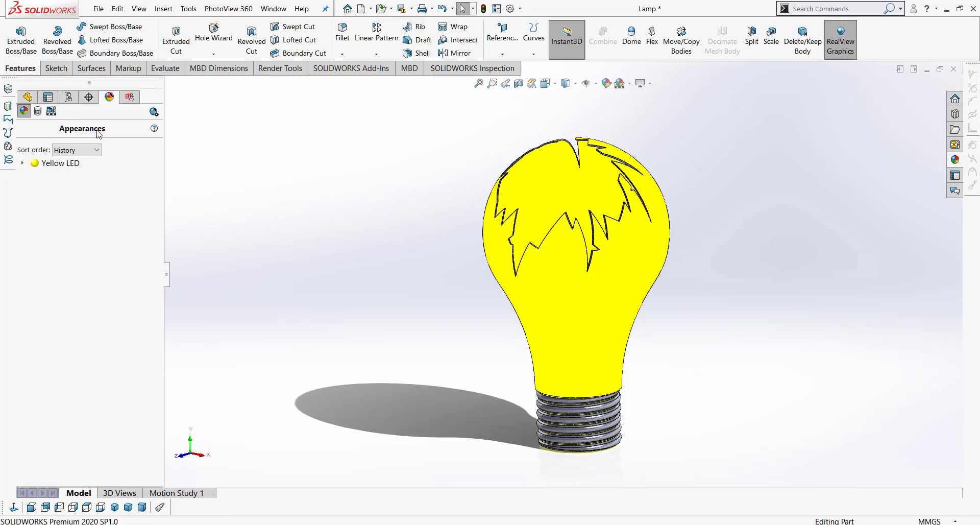
{"action": "left_click", "coordinate": [59, 164]}
{"action": "key", "text": "Delete"}
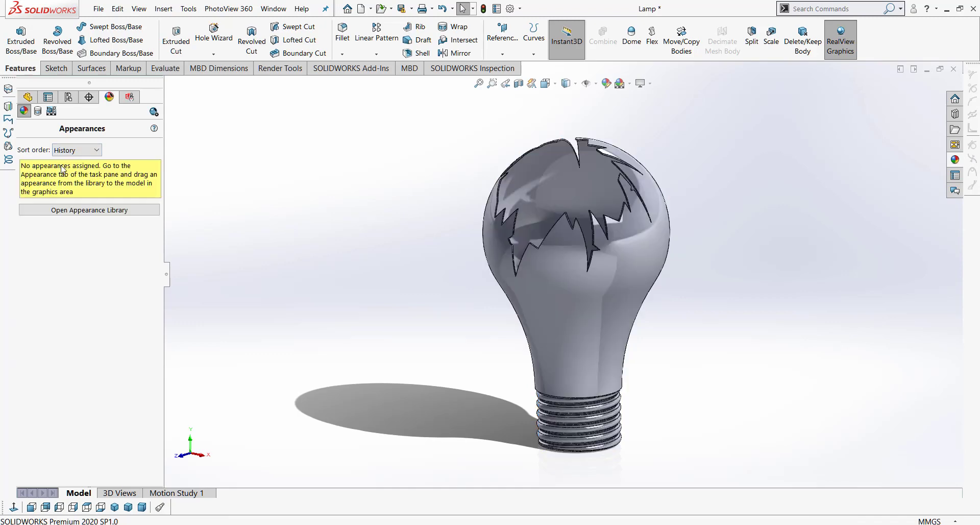
Apply the yellow medium gloss plastic appearance to the bulb's Revolve1 feature
{"action": "left_click", "coordinate": [953, 163]}
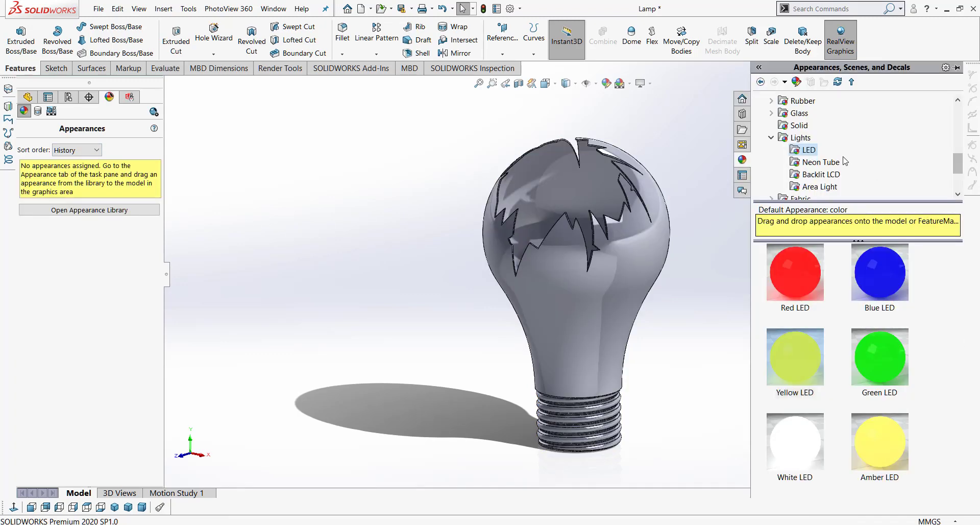
{"action": "scroll", "coordinate": [845, 160], "scroll_direction": "up", "scroll_amount": 5}
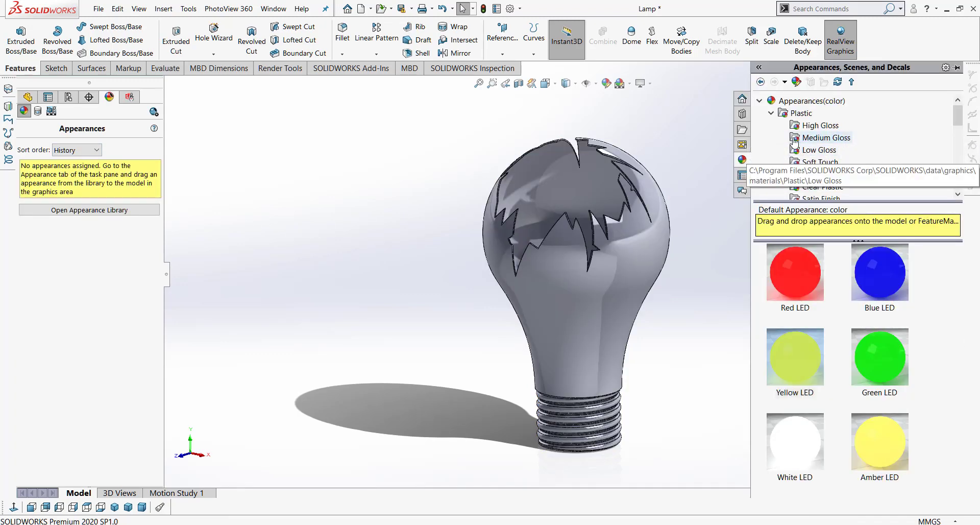
{"action": "left_click", "coordinate": [817, 137]}
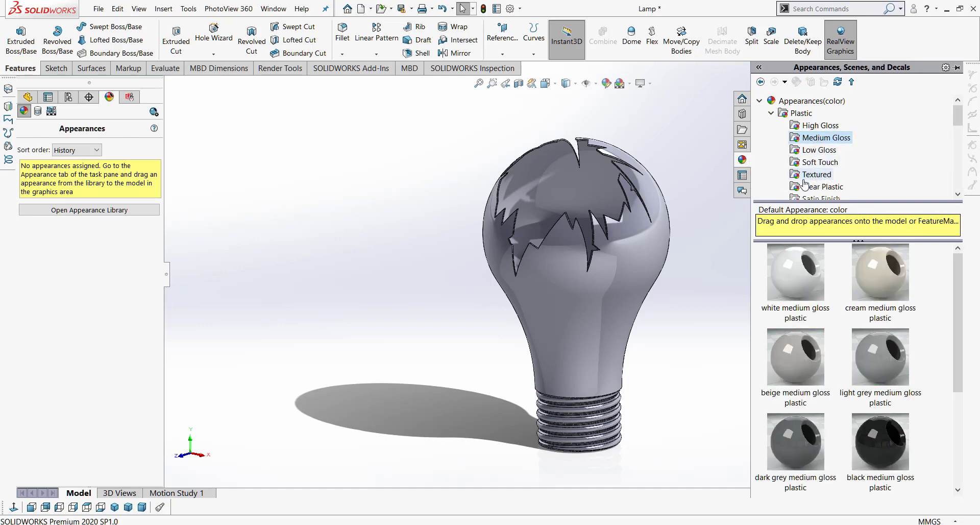
{"action": "scroll", "coordinate": [850, 400], "scroll_direction": "down", "scroll_amount": 3}
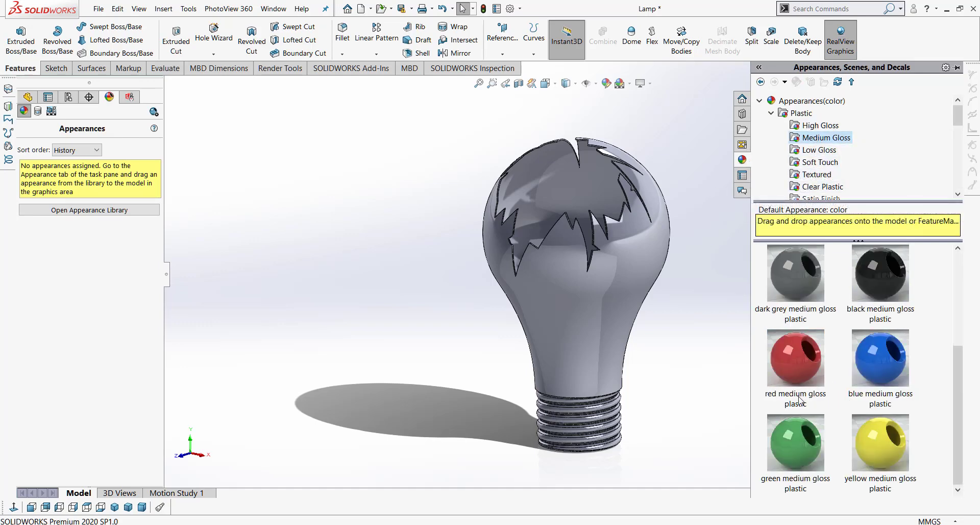
{"action": "left_click_drag", "start_coordinate": [881, 443], "coordinate": [593, 300]}
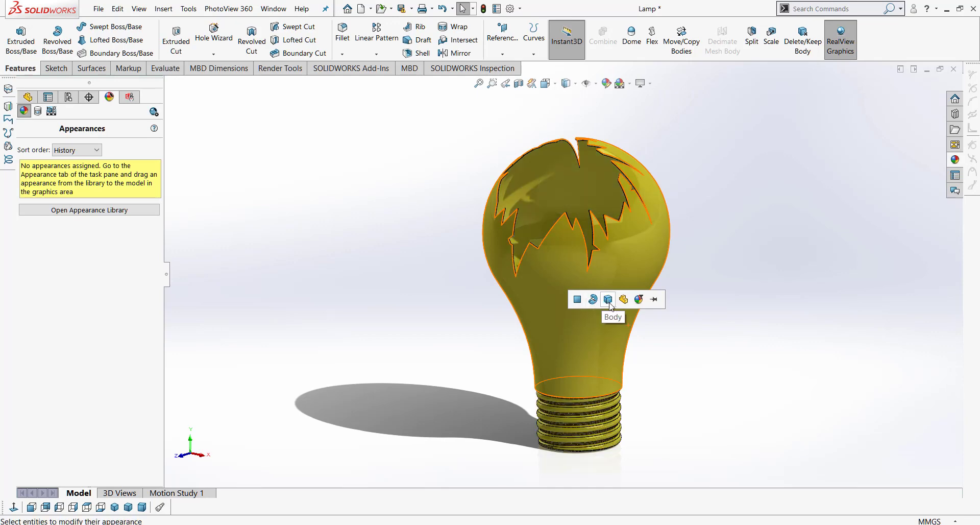
{"action": "left_click", "coordinate": [595, 300]}
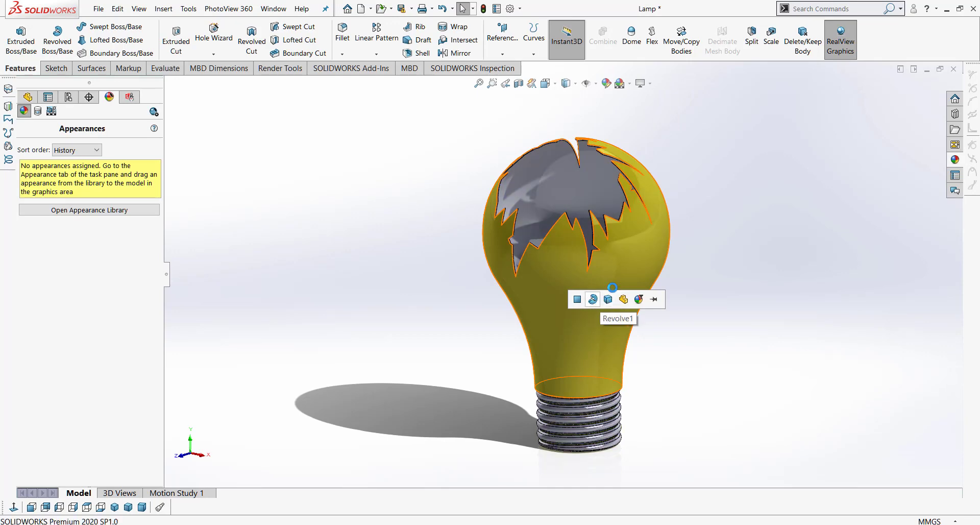
{"action": "middle_click_drag", "start_coordinate": [638, 209], "coordinate": [647, 176]}
{"action": "scroll", "coordinate": [466, 270], "scroll_direction": "up", "scroll_amount": 3}
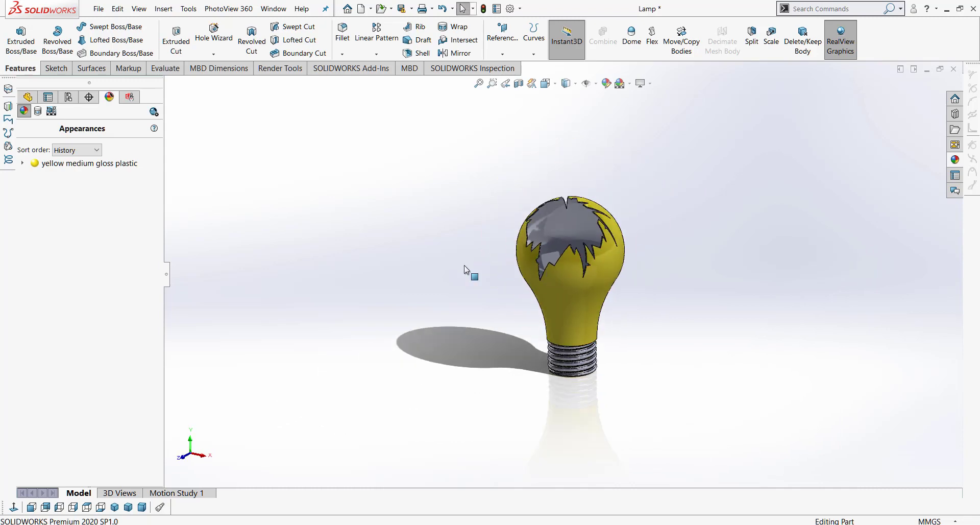
Sketch a circle about 26 mm in diameter on the Front Plane, centred on the bulb's axis about 102 mm above the origin
{"action": "left_click", "coordinate": [21, 97]}
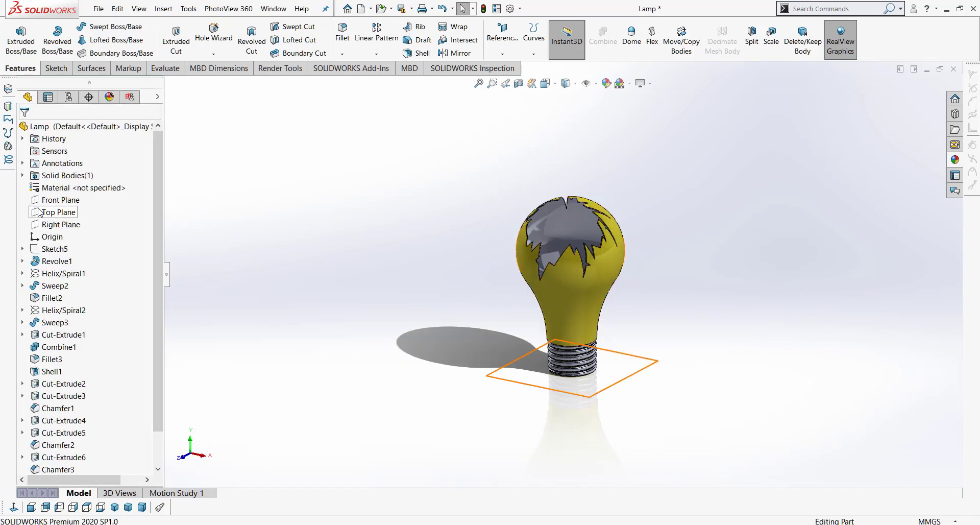
{"action": "left_click", "coordinate": [56, 200]}
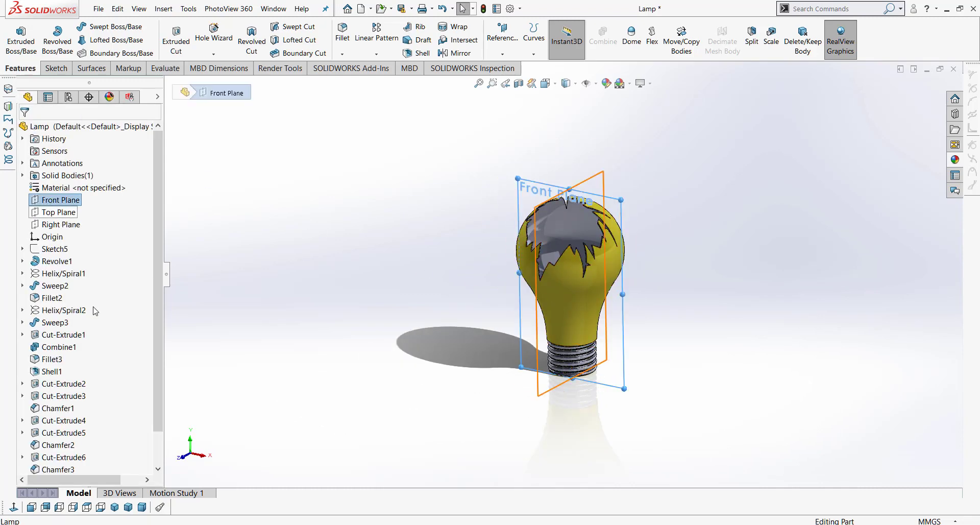
{"action": "left_click", "coordinate": [14, 507]}
{"action": "left_click", "coordinate": [55, 68]}
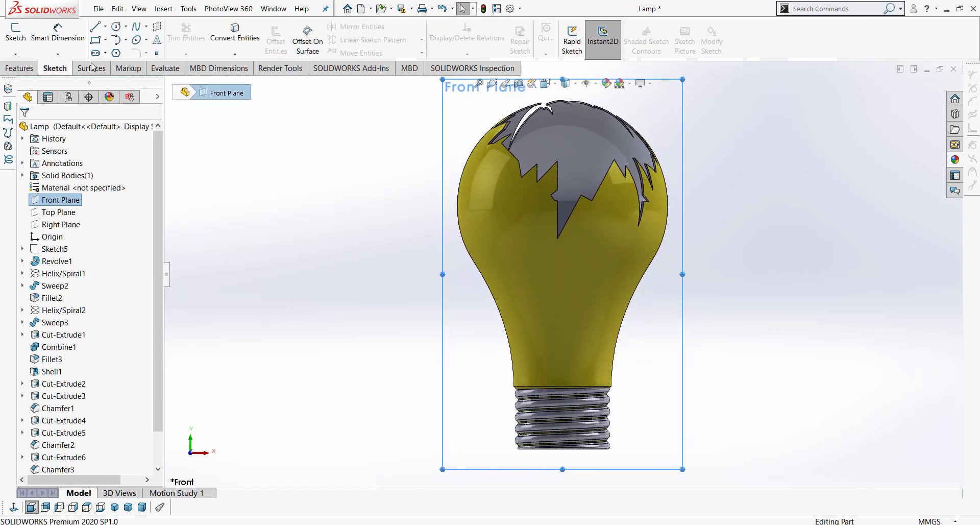
{"action": "left_click", "coordinate": [562, 280]}
{"action": "left_click", "coordinate": [565, 308]}
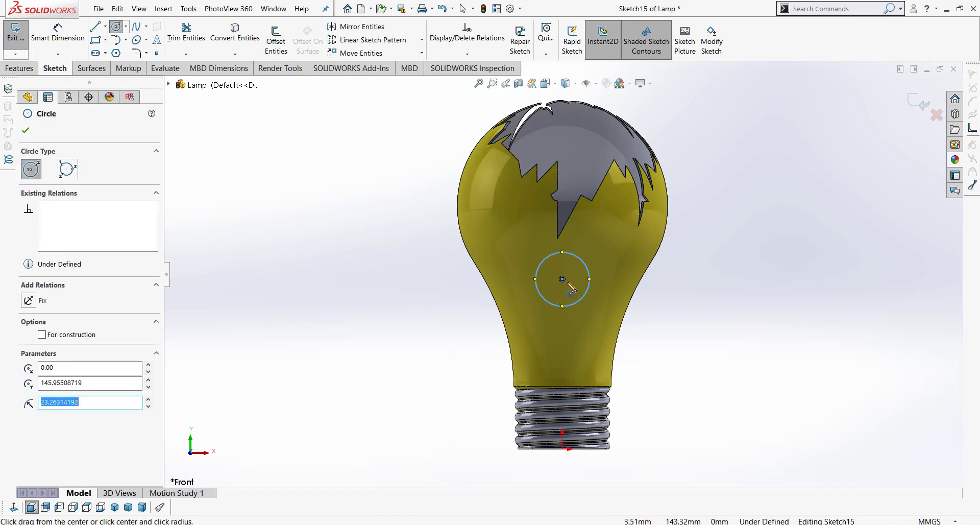
{"action": "key", "text": "Escape"}
{"action": "left_click_drag", "start_coordinate": [562, 279], "coordinate": [579, 333]}
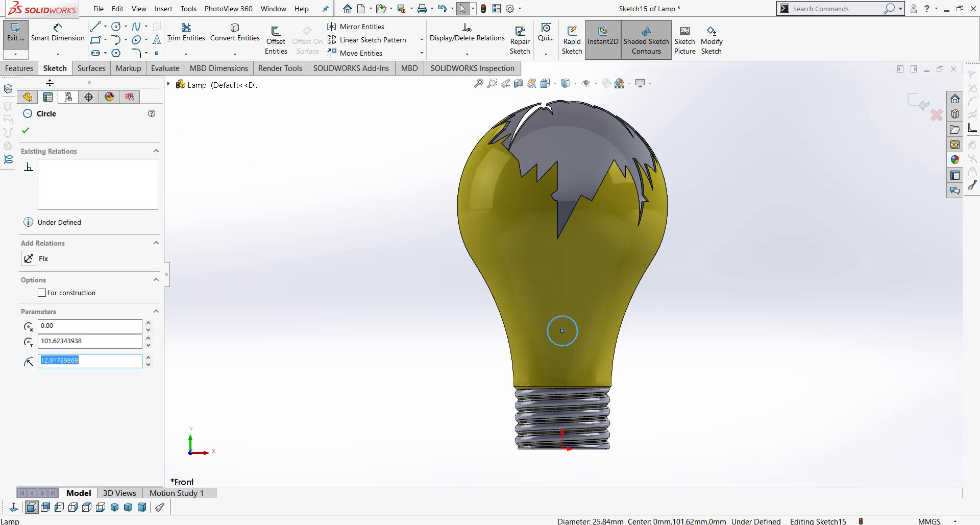
Cut the sketched circle through the bulb's neck with Extruded Cut, using Through All - Both
{"action": "left_click", "coordinate": [31, 72]}
{"action": "left_click", "coordinate": [172, 41]}
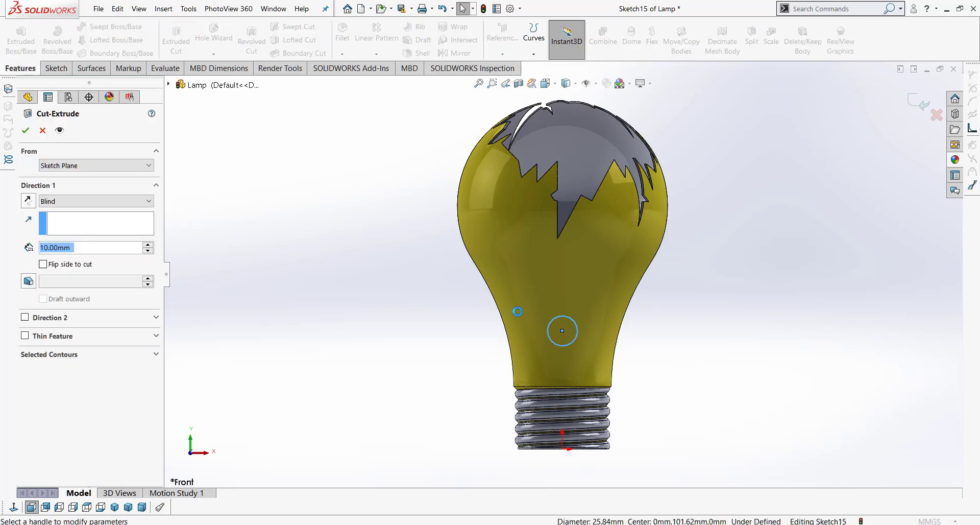
{"action": "middle_click_drag", "start_coordinate": [516, 311], "coordinate": [461, 331]}
{"action": "left_click", "coordinate": [66, 201]}
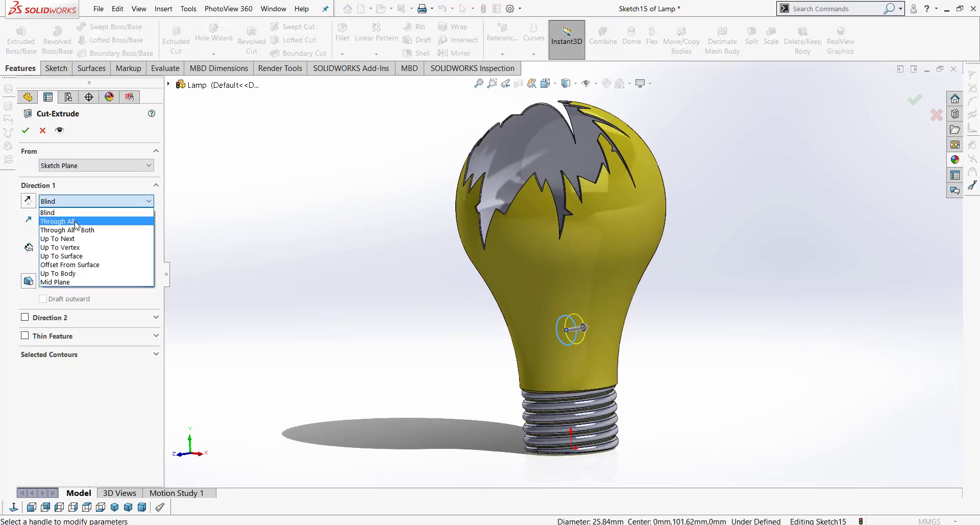
{"action": "left_click", "coordinate": [82, 229]}
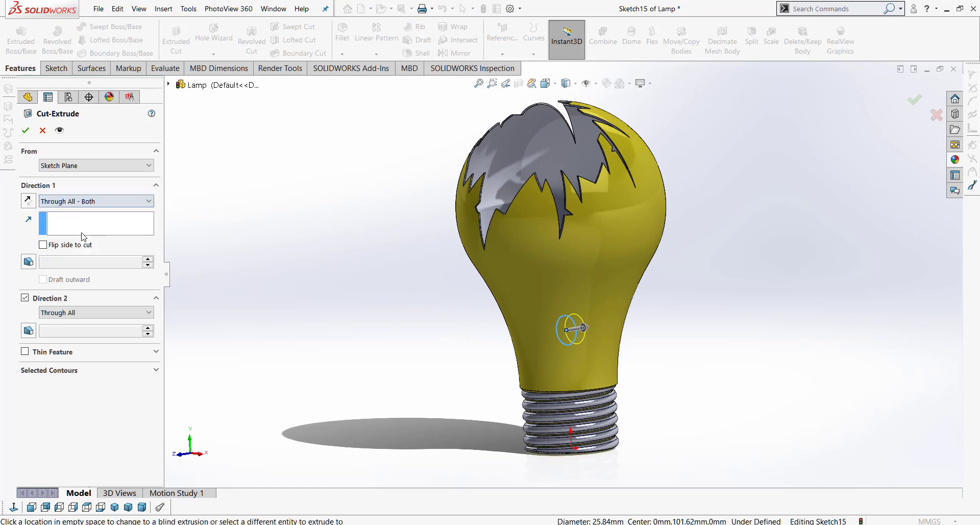
{"action": "left_click", "coordinate": [24, 131]}
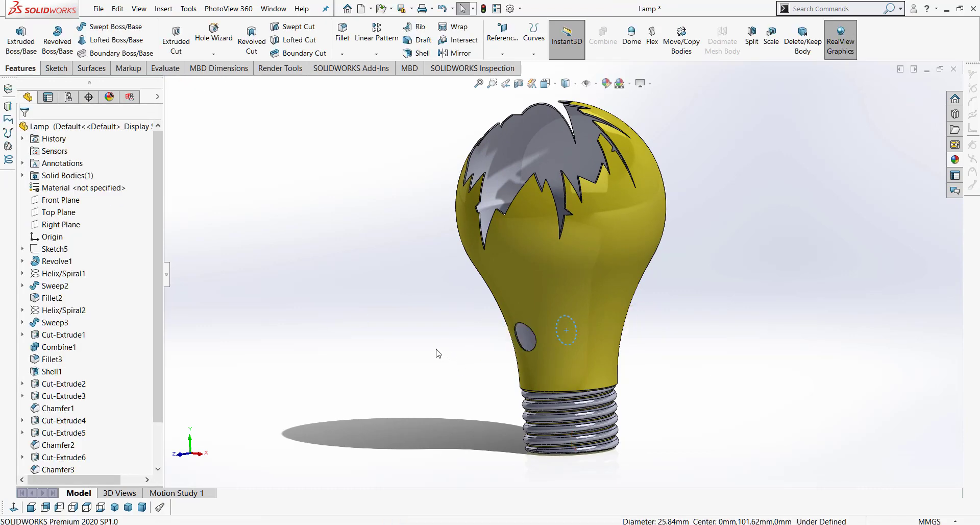
Roll the lamp's feature history back to just after Sketch5, suppressing everything from Revolve1 onward
{"action": "middle_click_drag", "start_coordinate": [466, 352], "coordinate": [491, 367]}
{"action": "scroll", "coordinate": [576, 228], "scroll_direction": "down", "scroll_amount": 4}
{"action": "scroll", "coordinate": [234, 278], "scroll_direction": "up", "scroll_amount": 5}
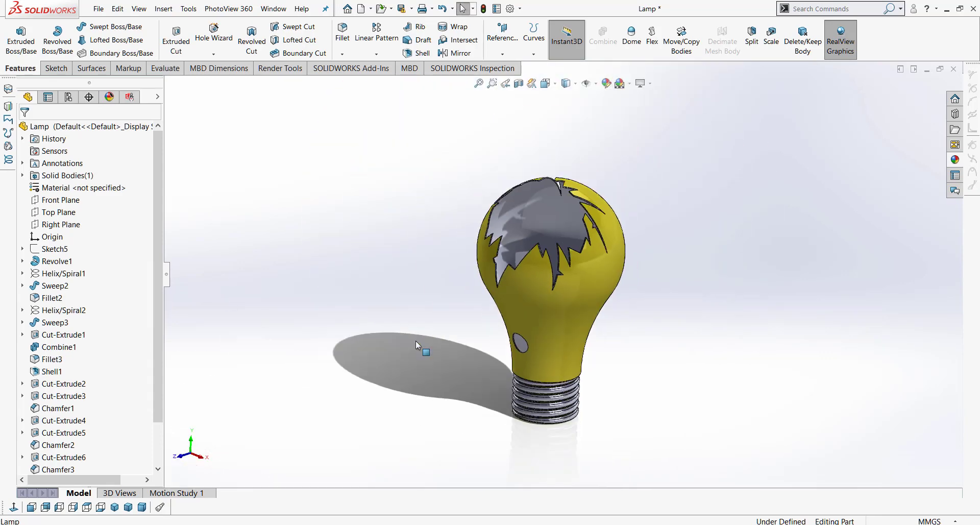
{"action": "scroll", "coordinate": [82, 398], "scroll_direction": "down", "scroll_amount": 2}
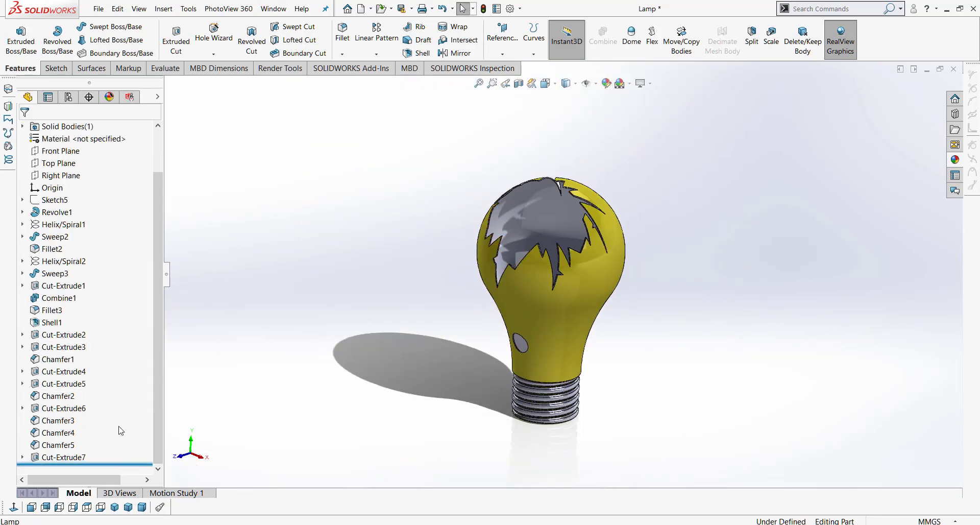
{"action": "mouse_move", "coordinate": [84, 463]}
{"action": "left_mouse_down"}
{"action": "mouse_move", "coordinate": [97, 218]}
{"action": "mouse_move", "coordinate": [57, 205]}
{"action": "left_mouse_up"}
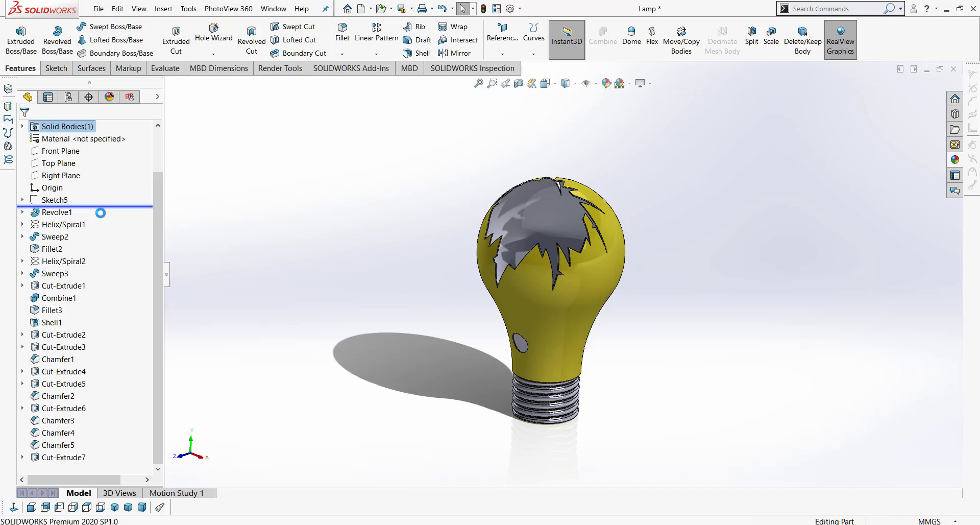
{"action": "left_click", "coordinate": [56, 200]}
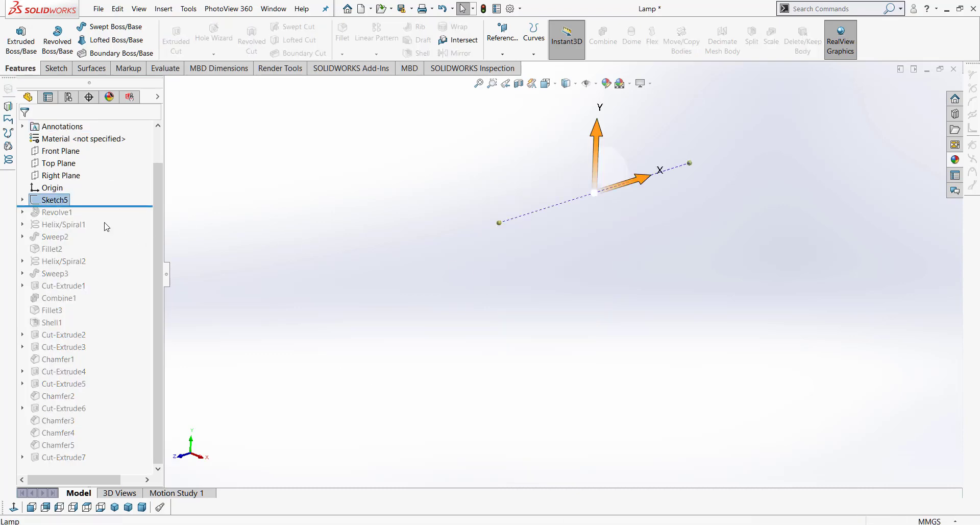
Roll the feature history forward in stages past Revolve1, Helix/Spiral1 and Fillet2, examining the bulb and its thread
{"action": "left_click_drag", "start_coordinate": [114, 207], "coordinate": [114, 219]}
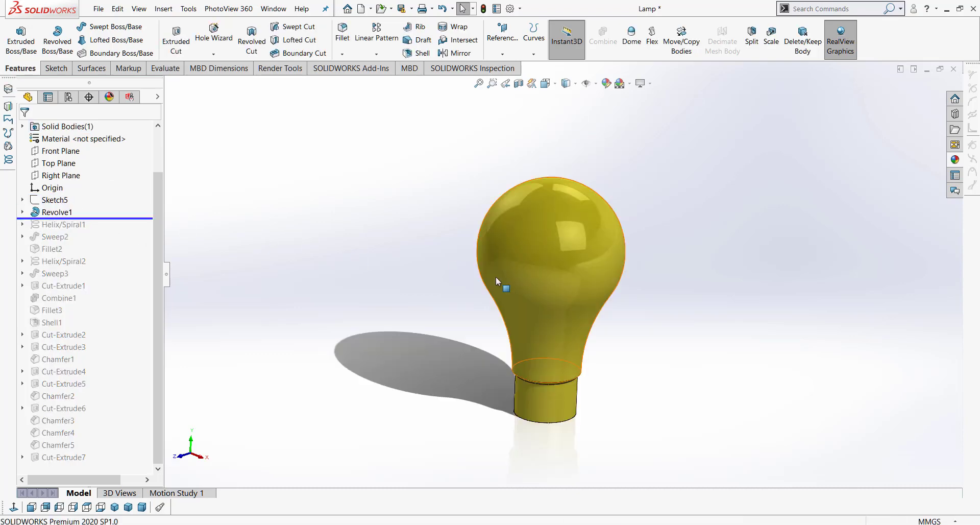
{"action": "key", "text": "ctrl+1"}
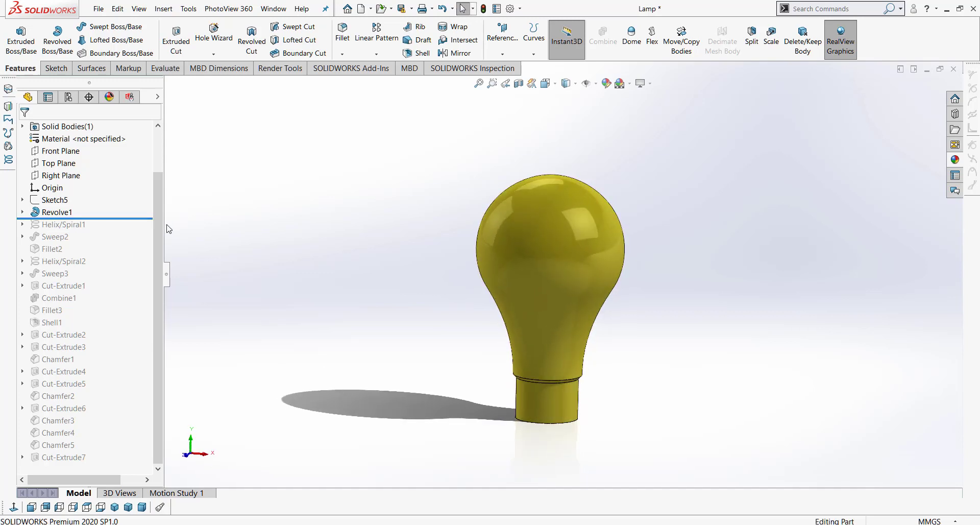
{"action": "left_click_drag", "start_coordinate": [130, 223], "coordinate": [128, 234]}
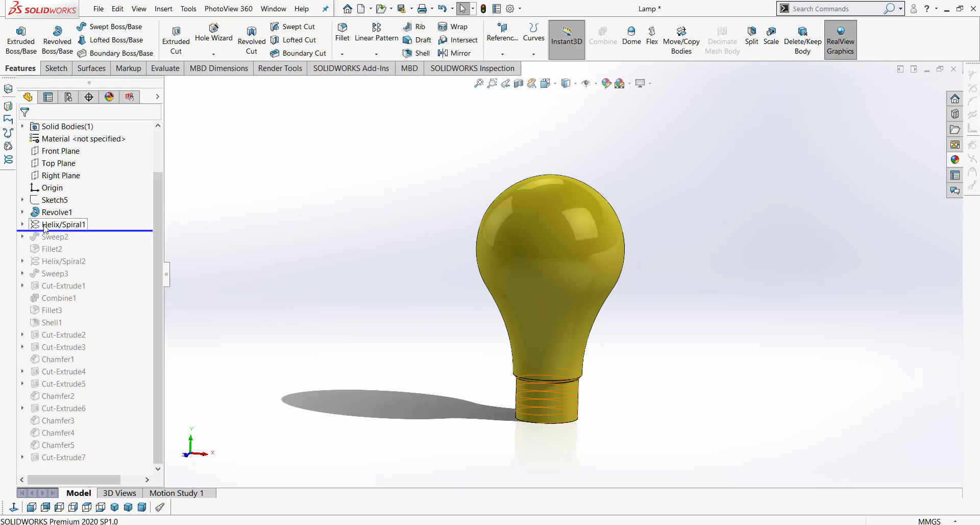
{"action": "left_click_drag", "start_coordinate": [90, 231], "coordinate": [110, 255]}
{"action": "scroll", "coordinate": [487, 398], "scroll_direction": "down", "scroll_amount": 3}
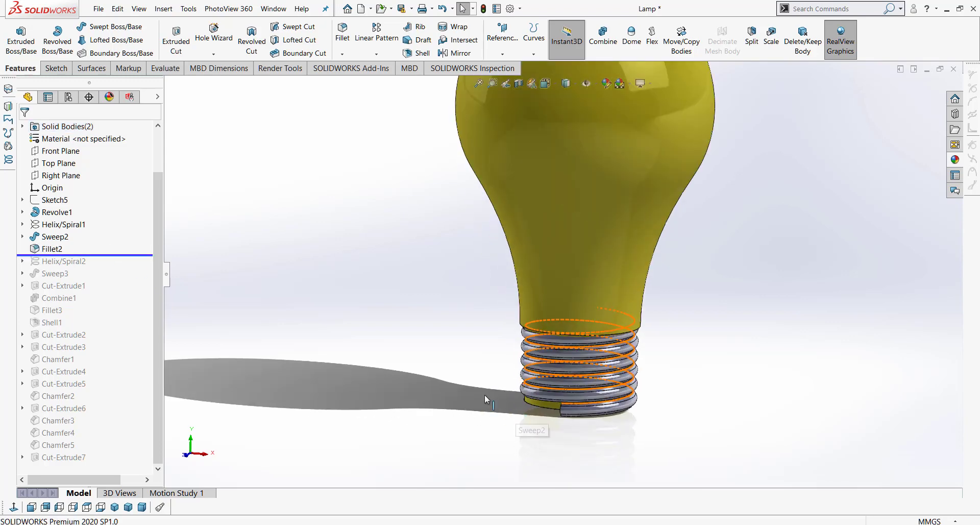
Roll the feature history forward past Sweep3 and on past Cut-Extrude2, examining the thread and the cut in the glass
{"action": "left_click_drag", "start_coordinate": [94, 263], "coordinate": [108, 280]}
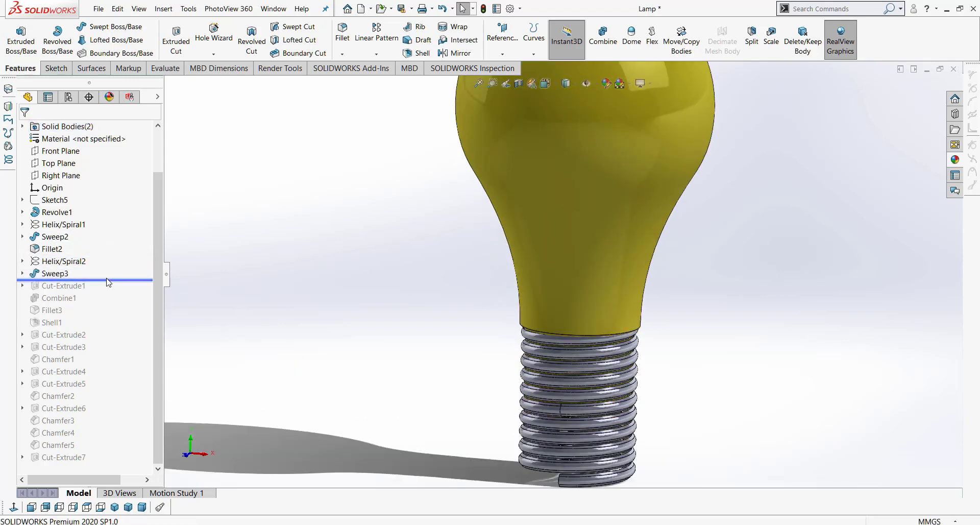
{"action": "key", "text": "f"}
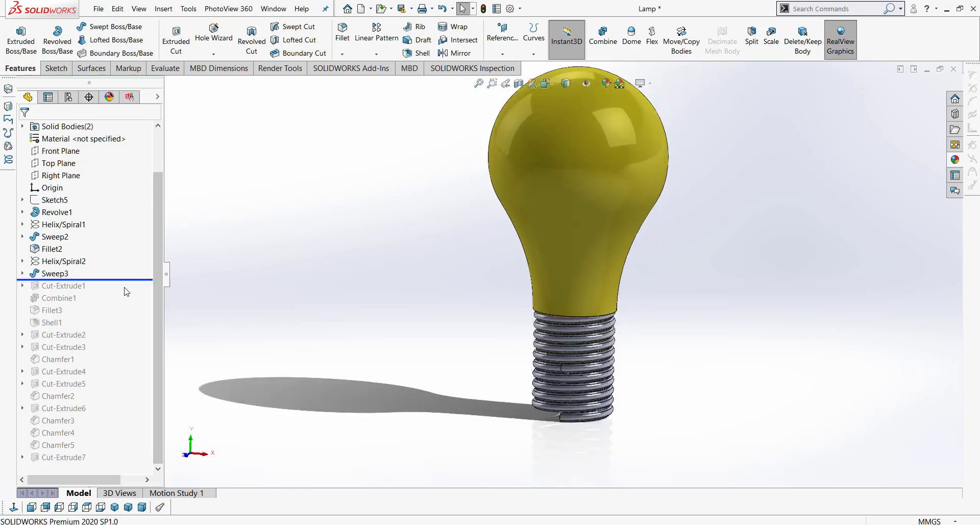
{"action": "left_click_drag", "start_coordinate": [120, 280], "coordinate": [127, 341]}
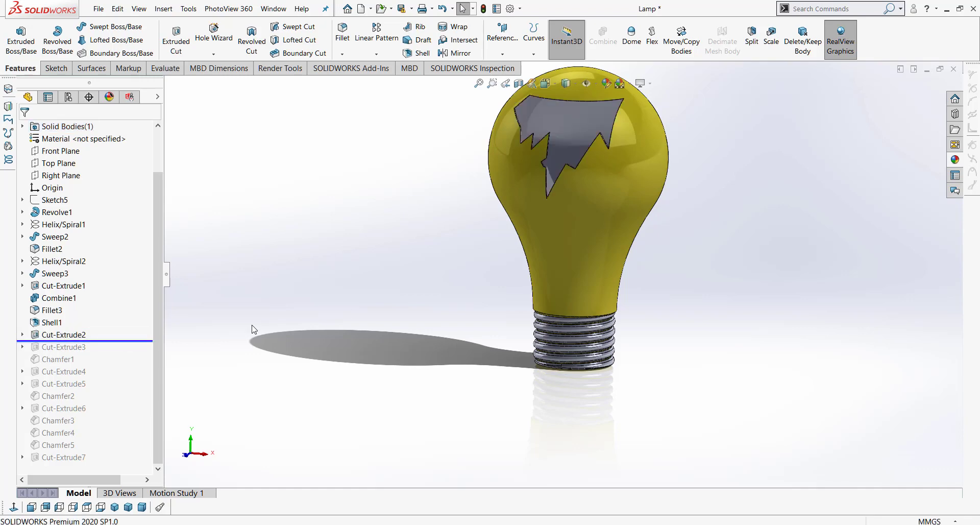
{"action": "middle_click_drag", "start_coordinate": [526, 270], "coordinate": [560, 262]}
{"action": "scroll", "coordinate": [560, 261], "scroll_direction": "up", "scroll_amount": 2}
{"action": "scroll", "coordinate": [604, 143], "scroll_direction": "down", "scroll_amount": 3}
{"action": "middle_click_drag", "start_coordinate": [604, 143], "coordinate": [554, 183]}
Roll the feature history forward past Chamfer1 and Chamfer2, and highlight Cut-Extrude5 to examine the jagged cuts
{"action": "left_click_drag", "start_coordinate": [113, 340], "coordinate": [125, 353]}
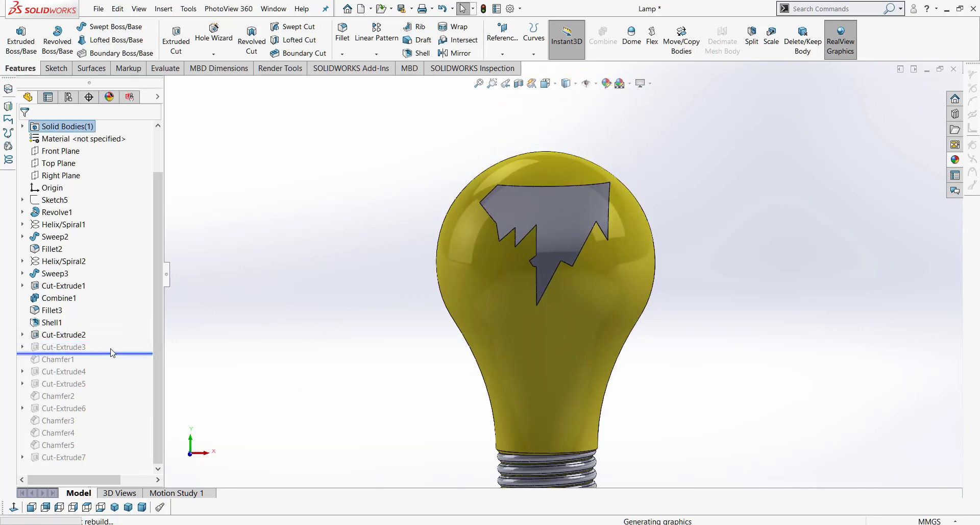
{"action": "middle_click_drag", "start_coordinate": [412, 341], "coordinate": [357, 335]}
{"action": "left_click_drag", "start_coordinate": [126, 352], "coordinate": [121, 401]}
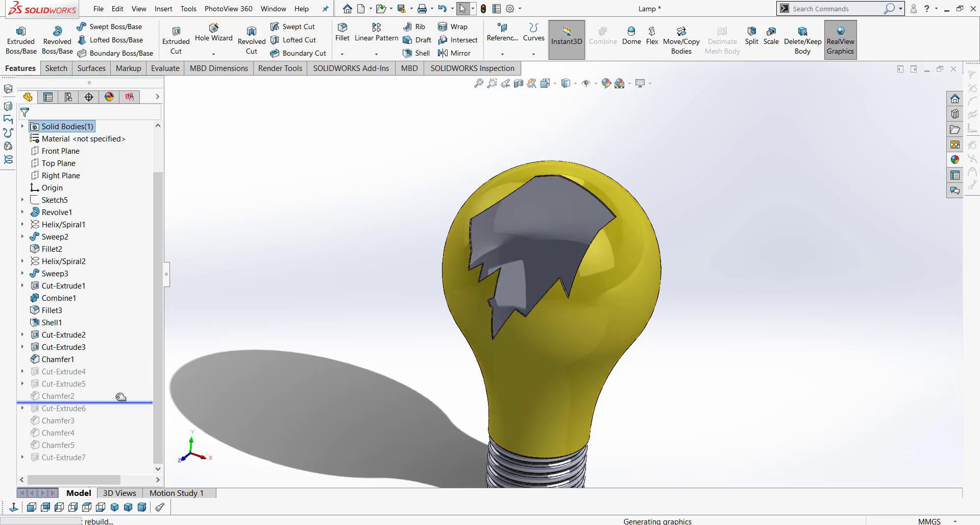
{"action": "middle_click_drag", "start_coordinate": [615, 274], "coordinate": [629, 252]}
{"action": "left_click", "coordinate": [55, 384]}
{"action": "middle_click_drag", "start_coordinate": [420, 268], "coordinate": [381, 332]}
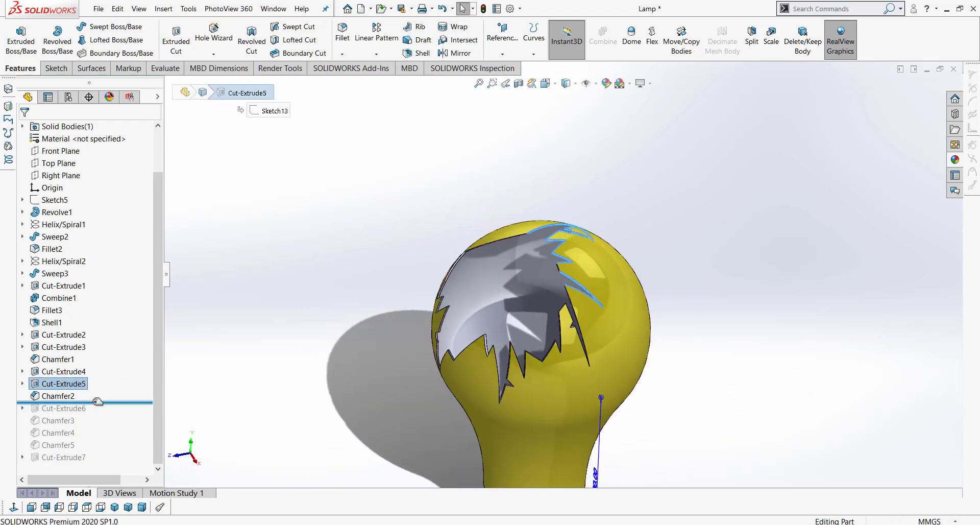
Roll the feature history forward past Chamfer3 and on to the end past Cut-Extrude7, and examine the hole through the bulb's neck
{"action": "left_click_drag", "start_coordinate": [97, 402], "coordinate": [89, 426]}
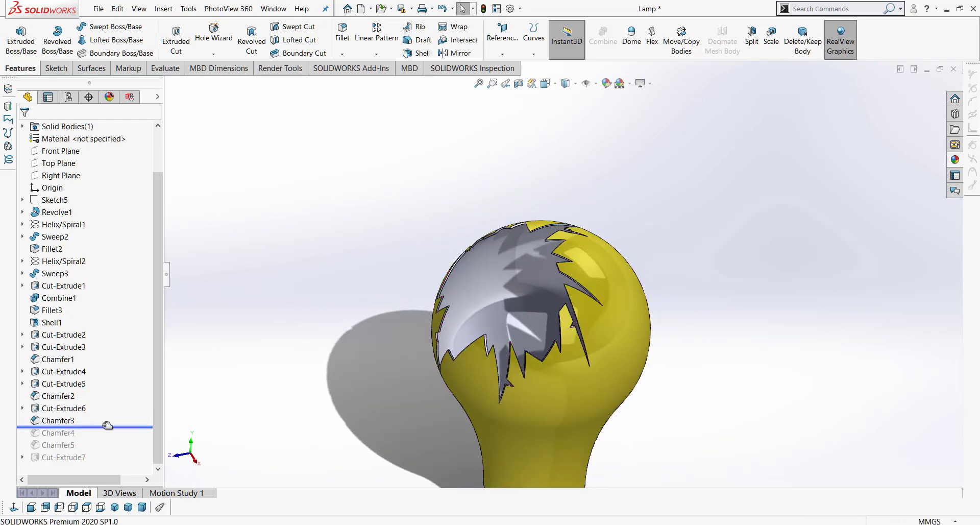
{"action": "middle_click_drag", "start_coordinate": [449, 258], "coordinate": [538, 320]}
{"action": "scroll", "coordinate": [105, 414], "scroll_direction": "up", "scroll_amount": 2}
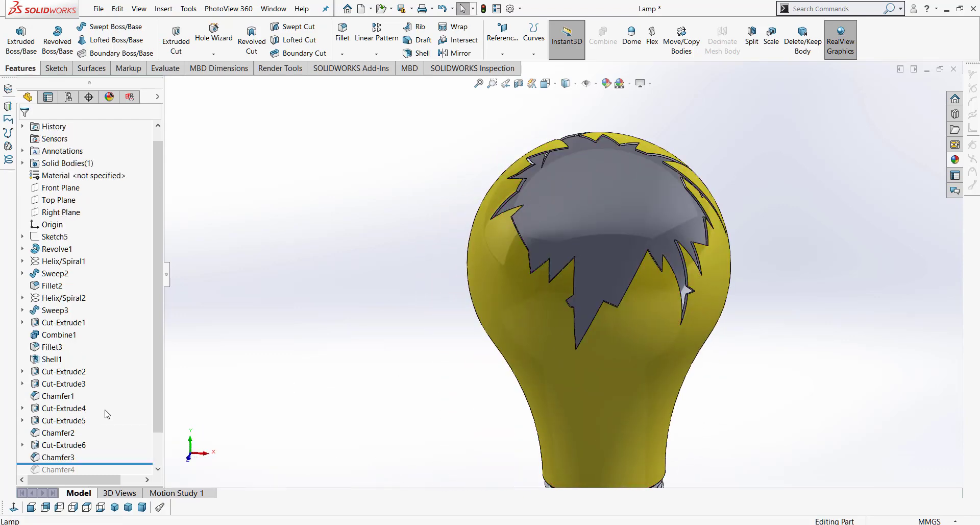
{"action": "scroll", "coordinate": [111, 448], "scroll_direction": "down", "scroll_amount": 2}
{"action": "left_click_drag", "start_coordinate": [109, 427], "coordinate": [102, 463]}
{"action": "scroll", "coordinate": [529, 342], "scroll_direction": "up", "scroll_amount": 4}
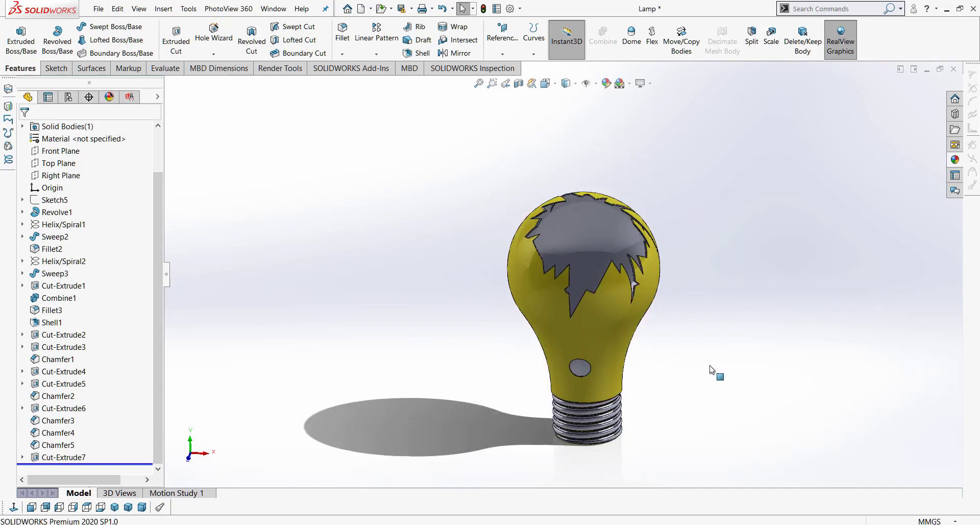
{"action": "middle_click_drag", "start_coordinate": [711, 370], "coordinate": [704, 319]}
{"action": "scroll", "coordinate": [570, 380], "scroll_direction": "down", "scroll_amount": 4}
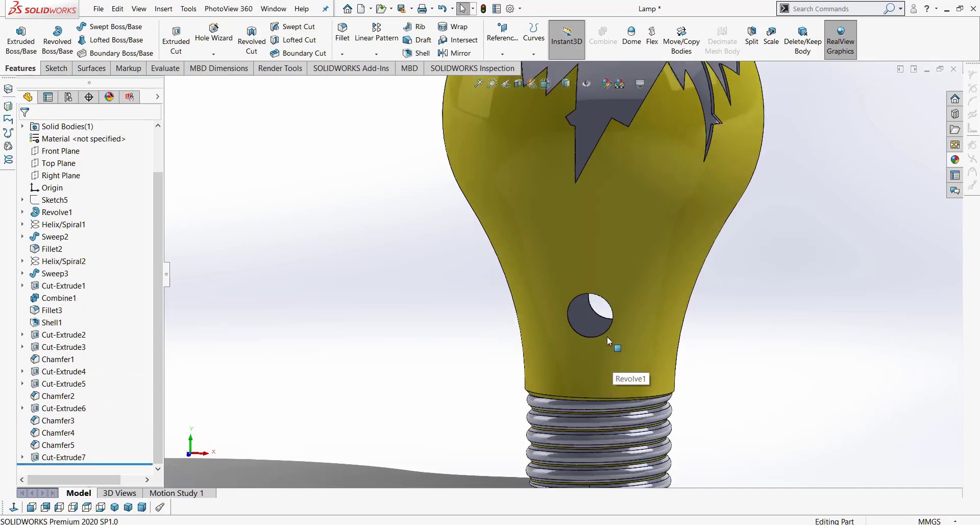
{"action": "scroll", "coordinate": [608, 336], "scroll_direction": "up", "scroll_amount": 3}
{"action": "scroll", "coordinate": [642, 331], "scroll_direction": "up", "scroll_amount": 2}
{"action": "middle_click_drag", "start_coordinate": [561, 269], "coordinate": [561, 256]}
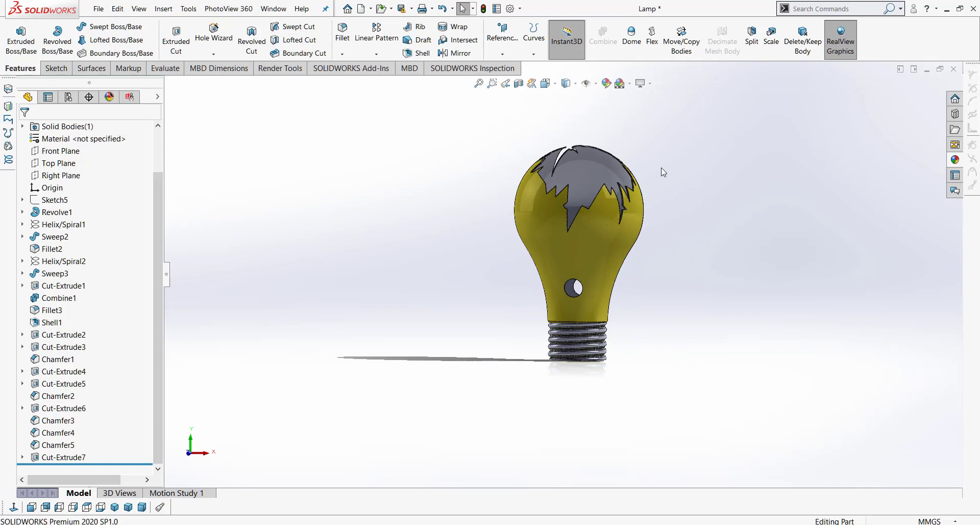
Create one copy of the bulb body offset 230 mm along Z with Move/Copy Body
{"action": "left_click", "coordinate": [689, 50]}
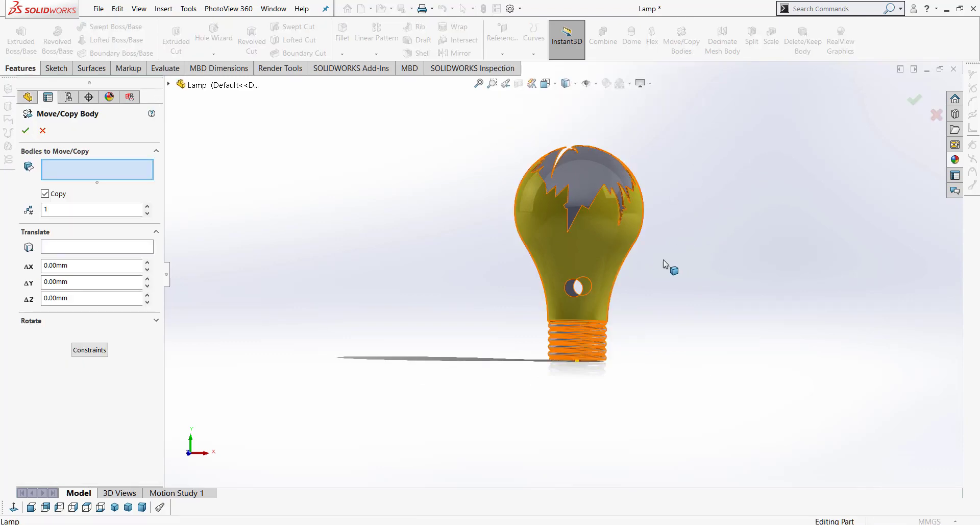
{"action": "left_click", "coordinate": [611, 243]}
{"action": "middle_click_drag", "start_coordinate": [733, 212], "coordinate": [694, 269]}
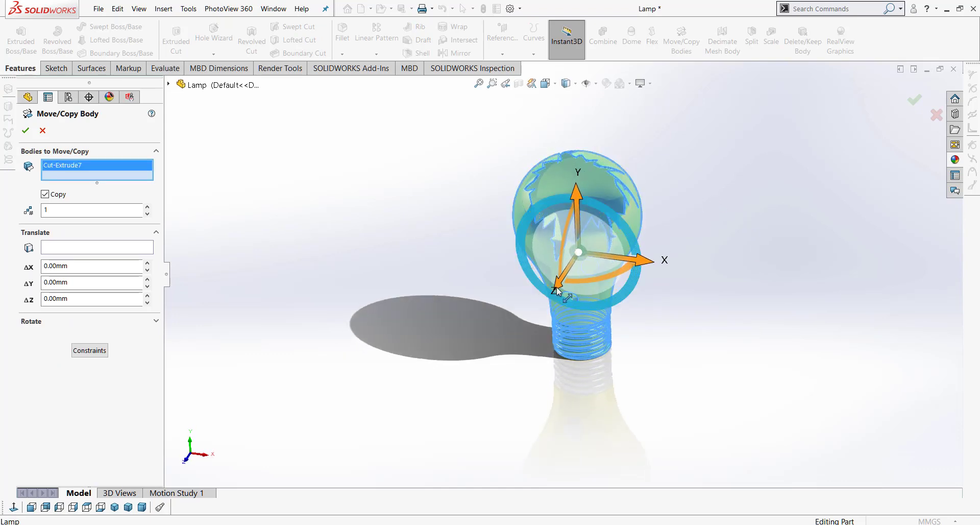
{"action": "left_click_drag", "start_coordinate": [557, 291], "coordinate": [504, 388]}
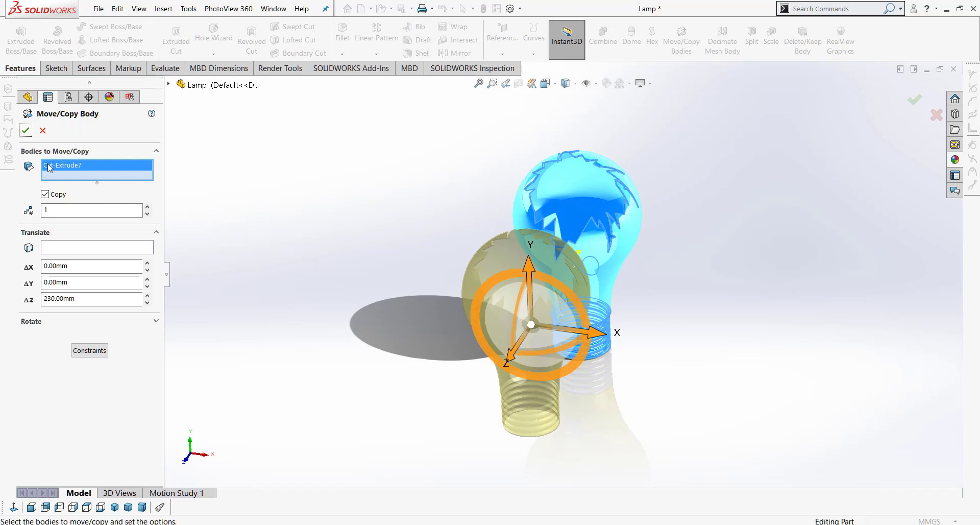
{"action": "left_click", "coordinate": [24, 130]}
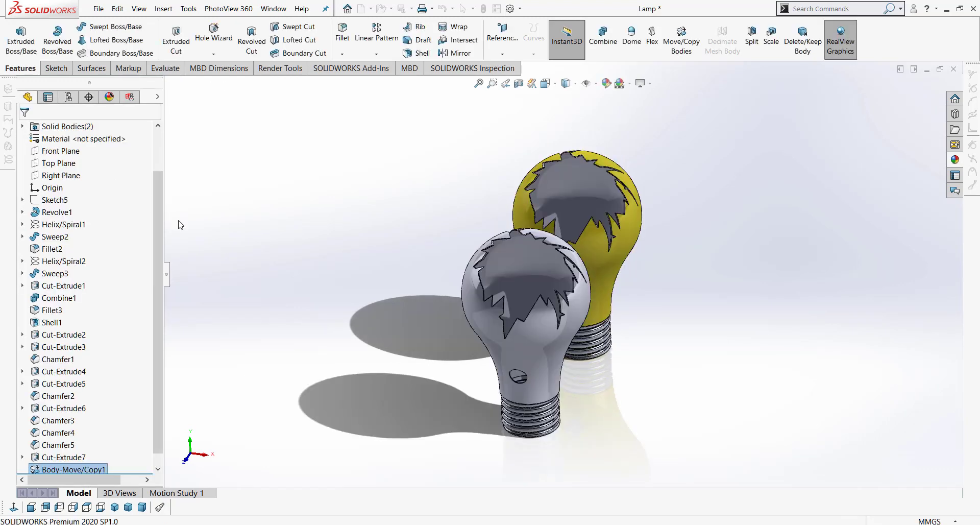
Scale the copied bulb uniformly about its centroid by a factor of 0.5
{"action": "mouse_move", "coordinate": [407, 323]}
{"action": "middle_mouse_down"}
{"action": "mouse_move", "coordinate": [379, 250]}
{"action": "mouse_move", "coordinate": [372, 317]}
{"action": "mouse_move", "coordinate": [388, 321]}
{"action": "middle_mouse_up"}
{"action": "scroll", "coordinate": [518, 252], "scroll_direction": "down", "scroll_amount": 3}
{"action": "middle_click_drag", "start_coordinate": [518, 253], "coordinate": [506, 240]}
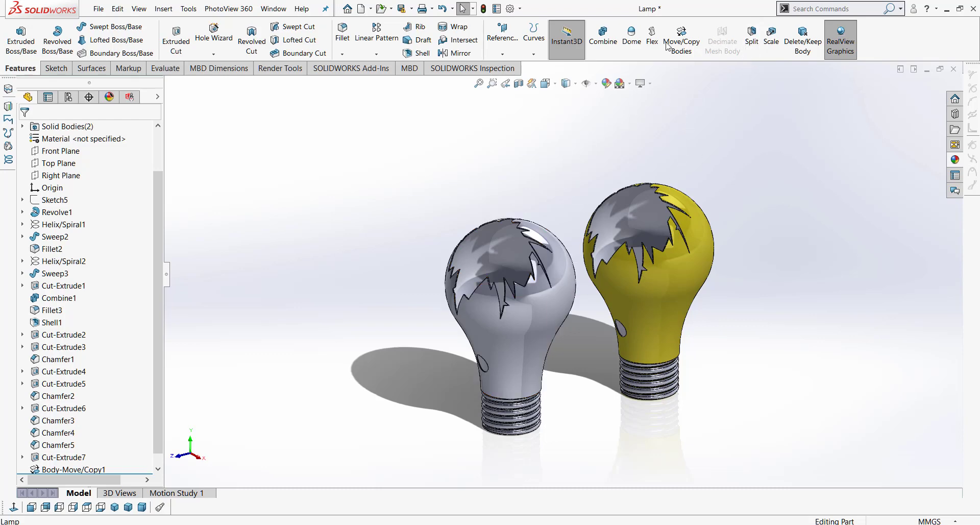
{"action": "left_click", "coordinate": [771, 41]}
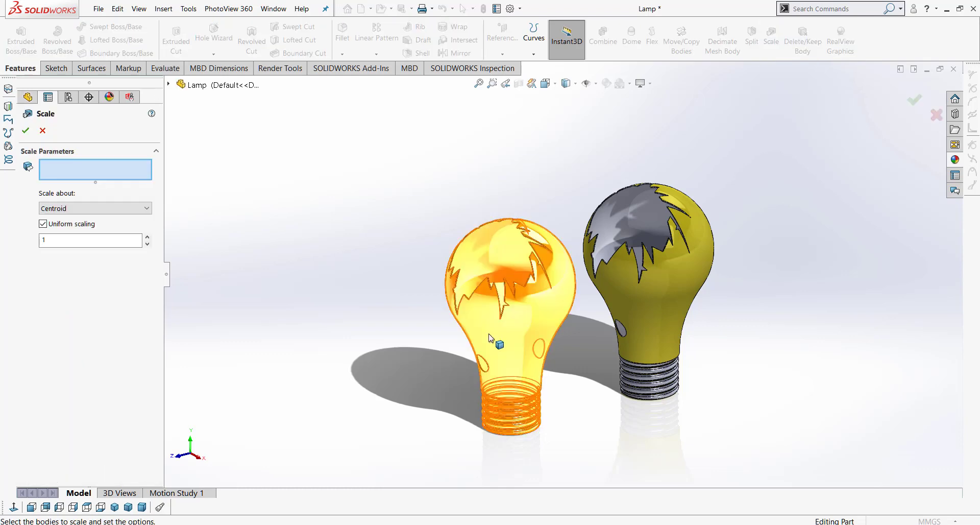
{"action": "left_click", "coordinate": [492, 339]}
{"action": "double_click", "coordinate": [53, 239]}
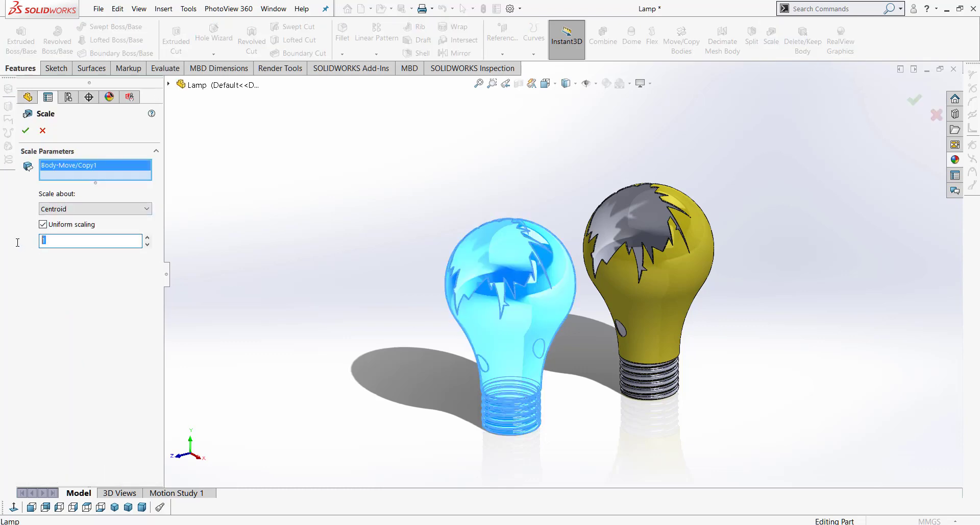
{"action": "left_click", "coordinate": [23, 132]}
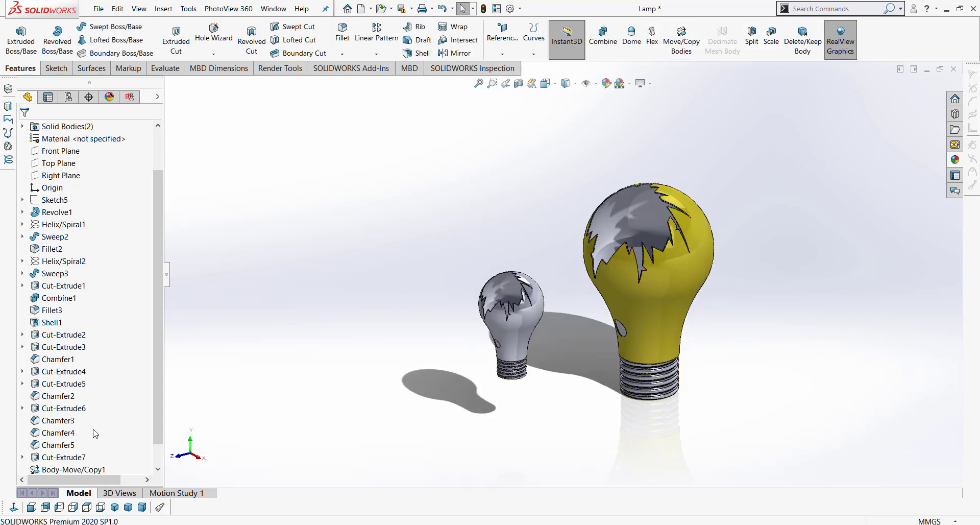
Edit the Scale1 feature so that the copied bulb is scaled about the origin
{"action": "scroll", "coordinate": [94, 433], "scroll_direction": "down", "scroll_amount": 1}
{"action": "right_click", "coordinate": [48, 458]}
{"action": "left_click", "coordinate": [56, 300]}
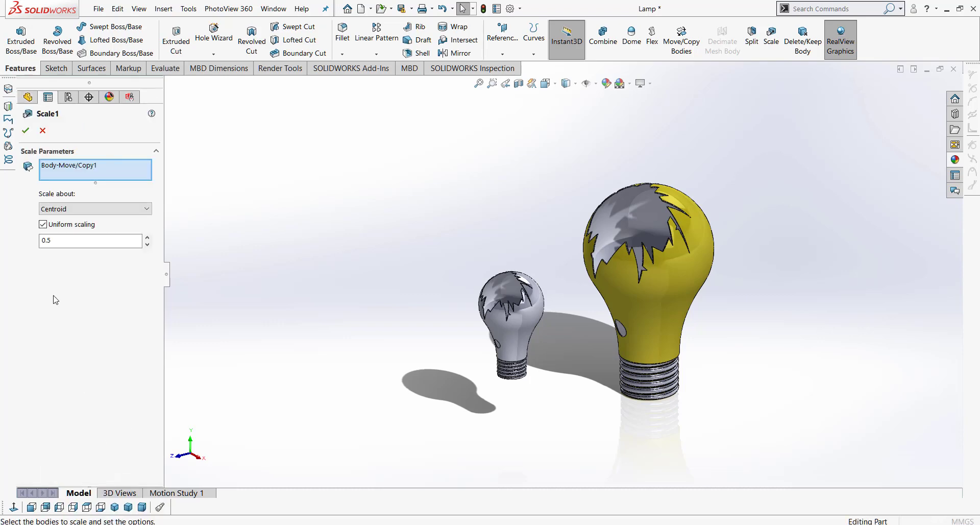
{"action": "left_click", "coordinate": [61, 209]}
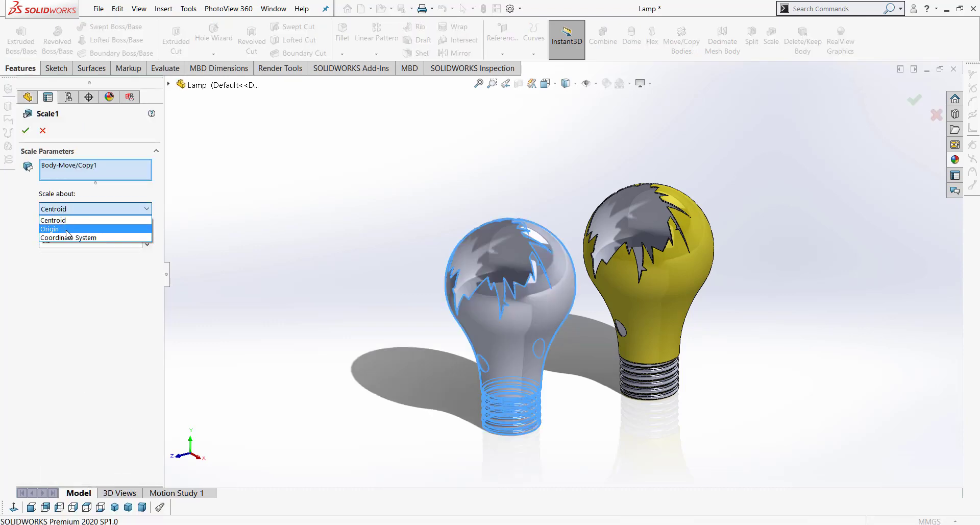
{"action": "left_click", "coordinate": [54, 229]}
{"action": "key", "text": "Return"}
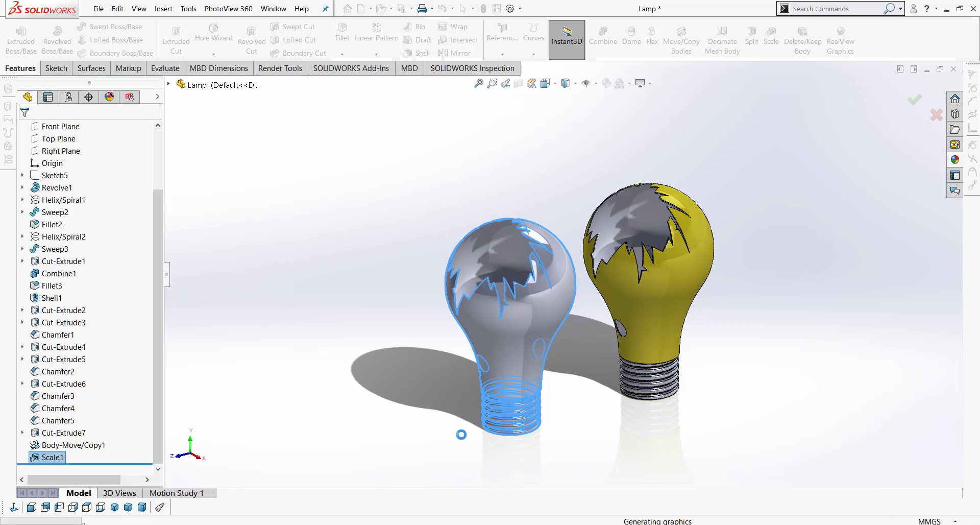
{"action": "scroll", "coordinate": [586, 329], "scroll_direction": "down", "scroll_amount": 3}
{"action": "middle_click_drag", "start_coordinate": [586, 329], "coordinate": [592, 352]}
{"action": "scroll", "coordinate": [592, 352], "scroll_direction": "up", "scroll_amount": 2}
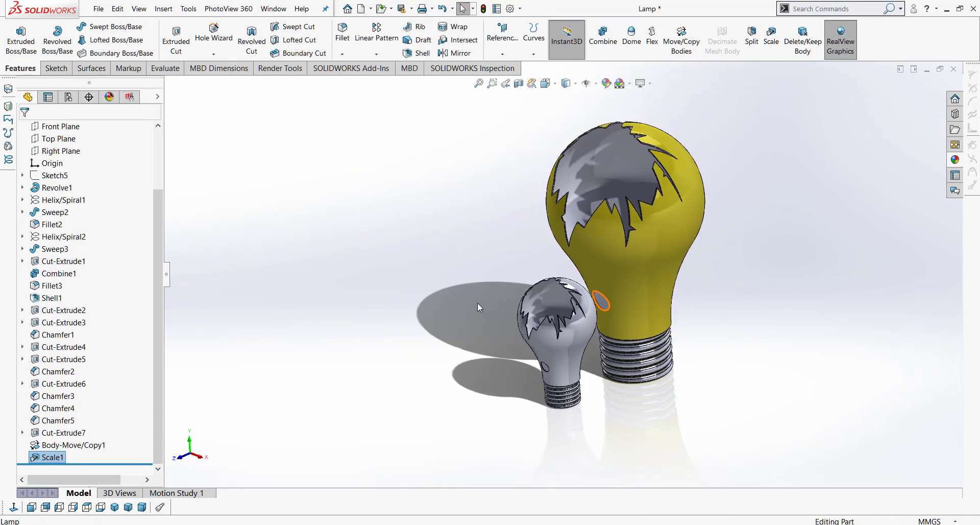
{"action": "left_click", "coordinate": [477, 303]}
{"action": "middle_click_drag", "start_coordinate": [538, 323], "coordinate": [539, 312]}
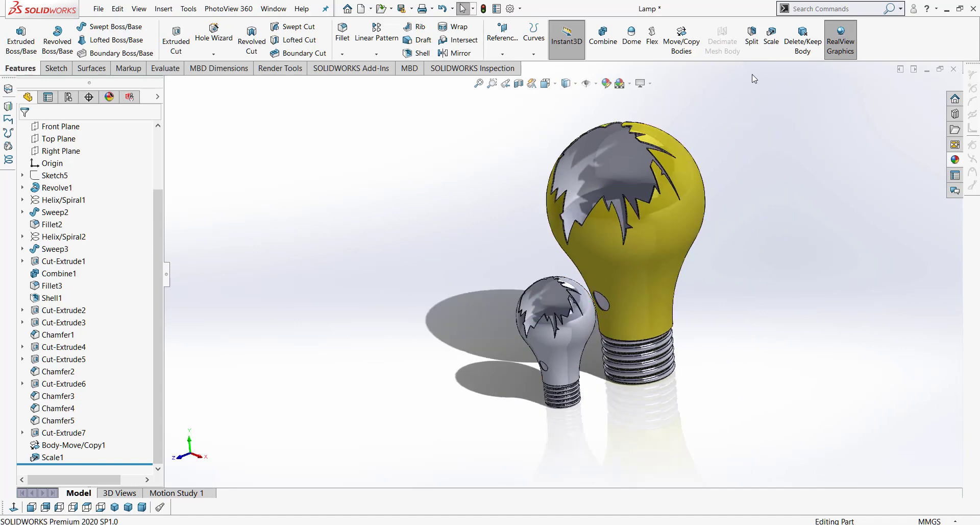
Create one copy of the small bulb body rotated 46.5 degrees about Y with Move/Copy Body
{"action": "left_click", "coordinate": [655, 46]}
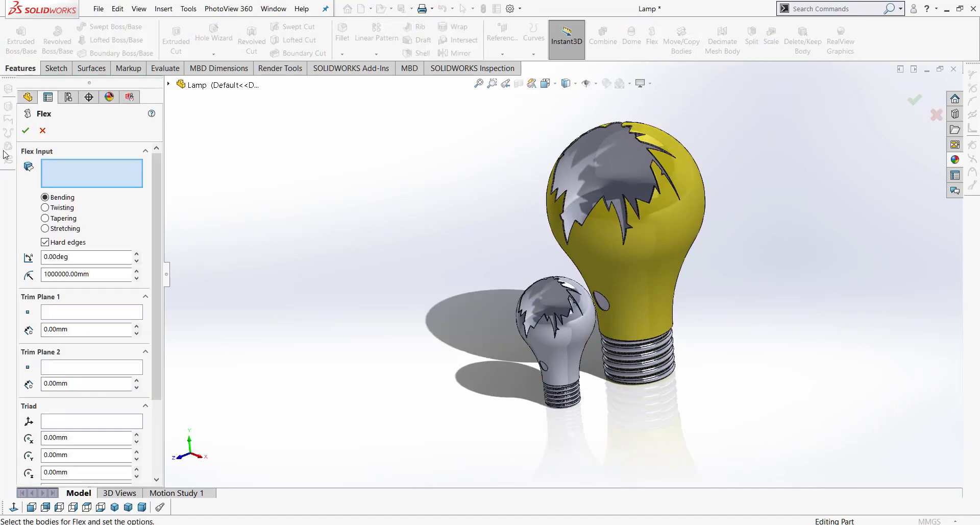
{"action": "left_click", "coordinate": [43, 130]}
{"action": "left_click", "coordinate": [693, 41]}
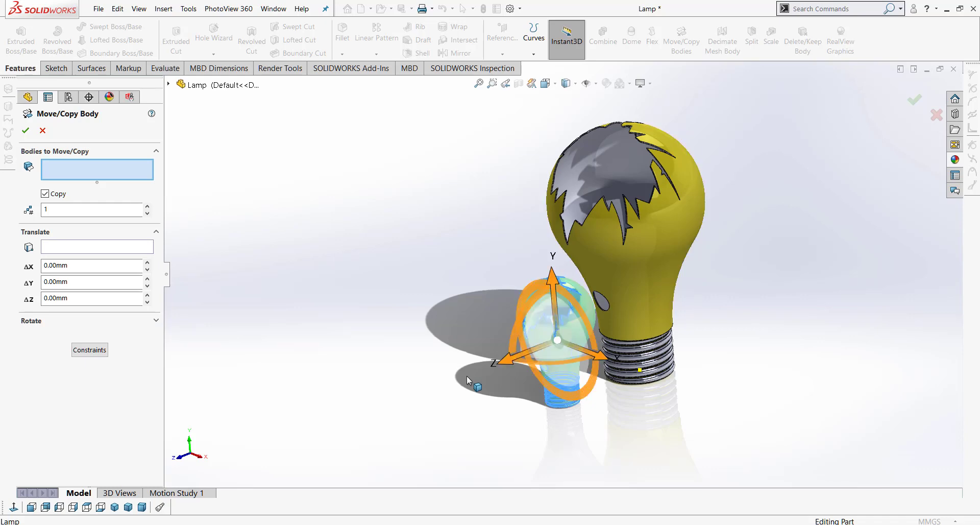
{"action": "left_click_drag", "start_coordinate": [543, 364], "coordinate": [633, 368]}
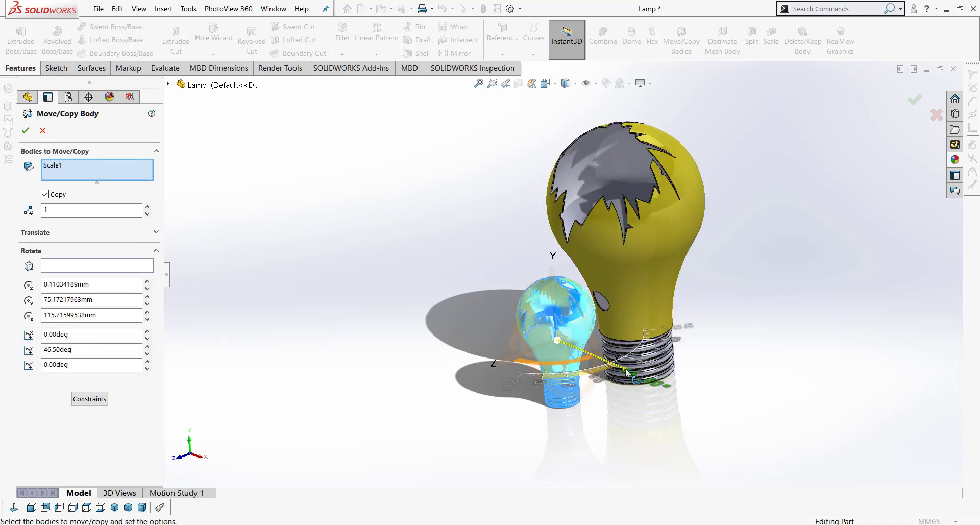
{"action": "left_click", "coordinate": [25, 130]}
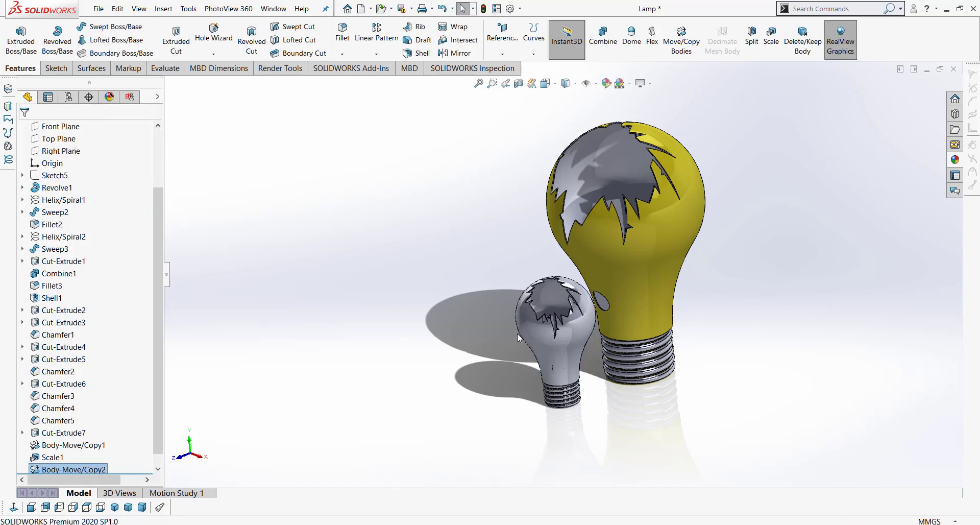
Edit the small bulb's Body-Move/Copy2 feature and turn off its Copy option
{"action": "scroll", "coordinate": [584, 384], "scroll_direction": "down", "scroll_amount": 7}
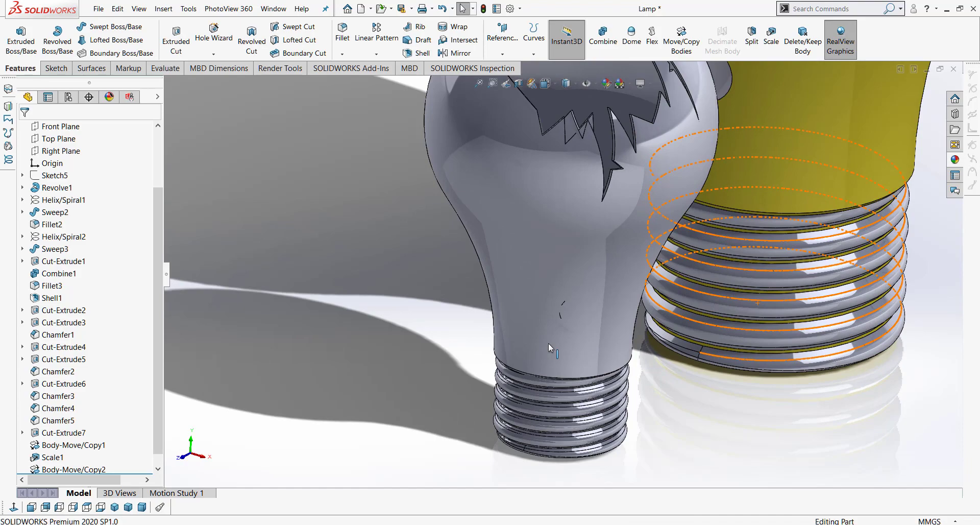
{"action": "mouse_move", "coordinate": [548, 343]}
{"action": "middle_mouse_down"}
{"action": "mouse_move", "coordinate": [461, 361]}
{"action": "mouse_move", "coordinate": [442, 346]}
{"action": "mouse_move", "coordinate": [477, 343]}
{"action": "mouse_move", "coordinate": [492, 362]}
{"action": "mouse_move", "coordinate": [567, 301]}
{"action": "mouse_move", "coordinate": [598, 258]}
{"action": "middle_mouse_up"}
{"action": "scroll", "coordinate": [525, 346], "scroll_direction": "up", "scroll_amount": 3}
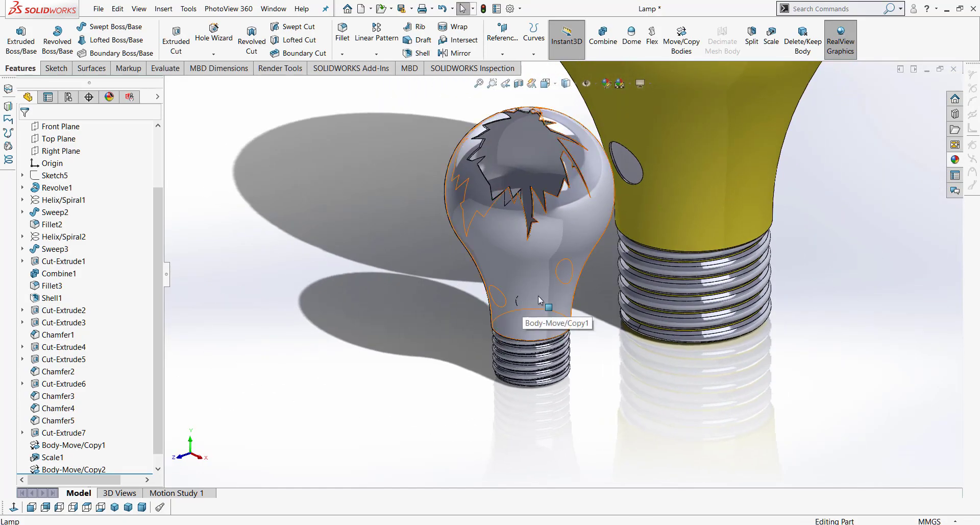
{"action": "scroll", "coordinate": [538, 296], "scroll_direction": "up", "scroll_amount": 5}
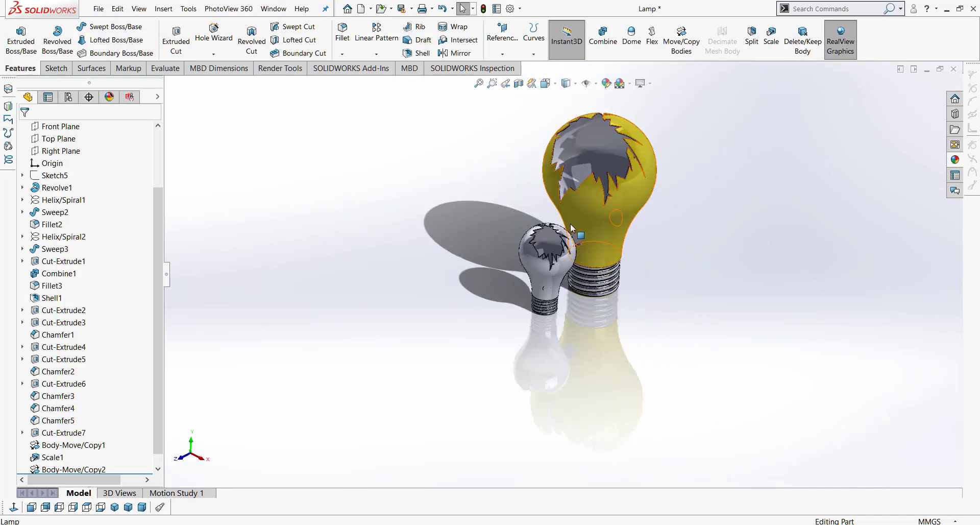
{"action": "scroll", "coordinate": [571, 223], "scroll_direction": "down", "scroll_amount": 2}
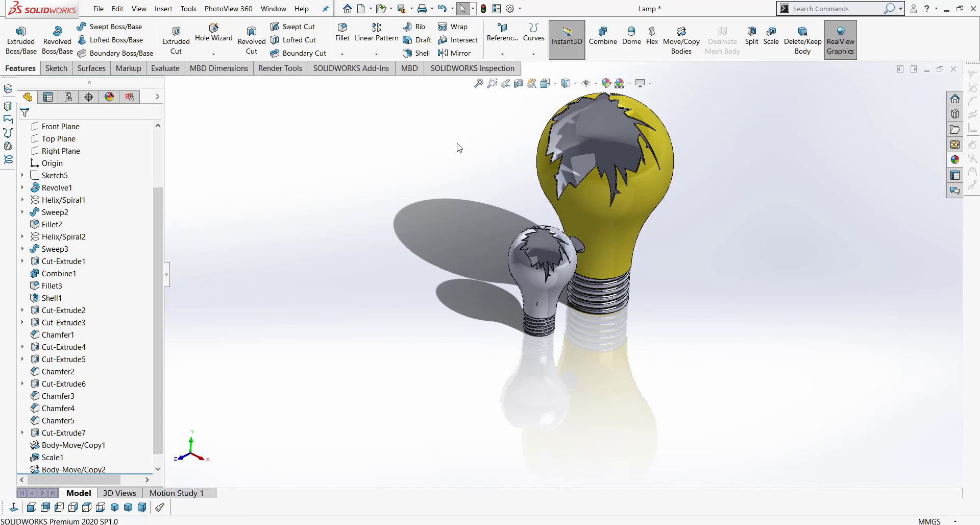
{"action": "scroll", "coordinate": [542, 280], "scroll_direction": "down", "scroll_amount": 3}
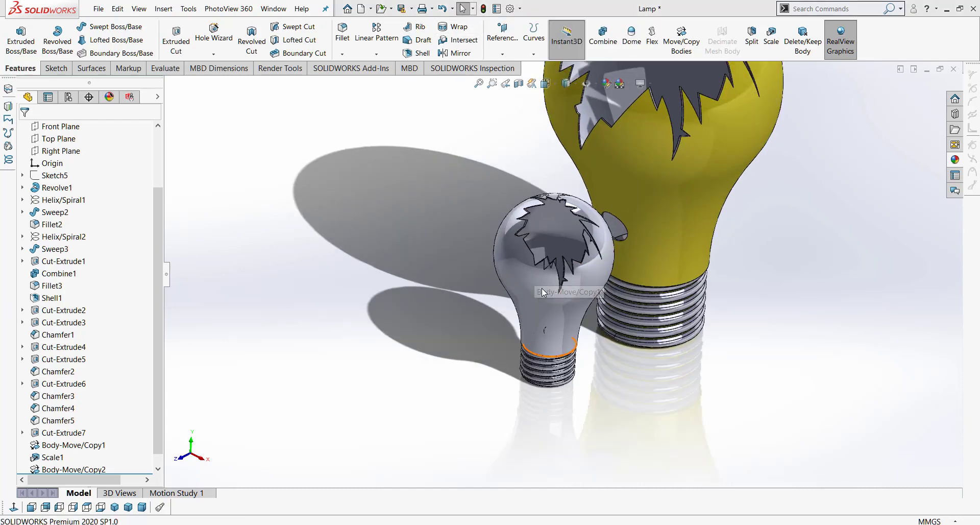
{"action": "right_click", "coordinate": [57, 469]}
{"action": "left_click", "coordinate": [69, 301]}
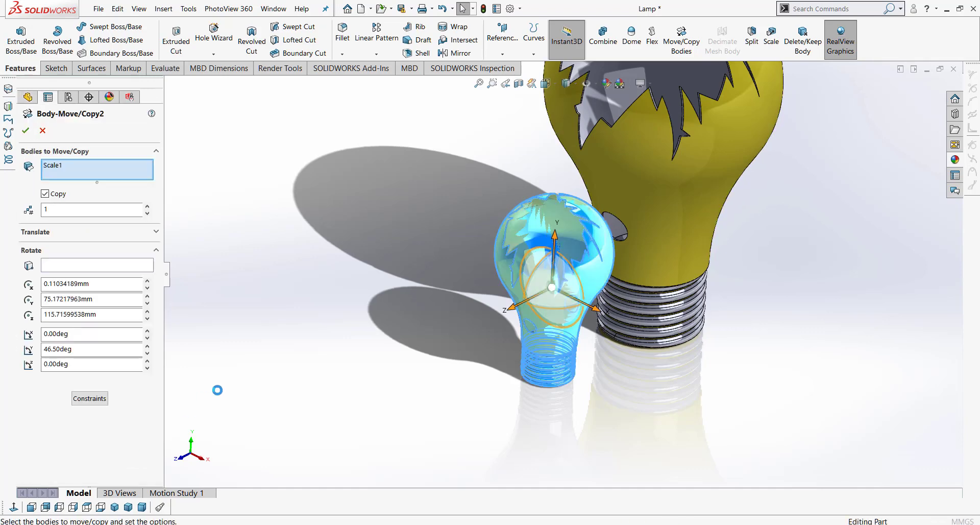
{"action": "left_click", "coordinate": [45, 194]}
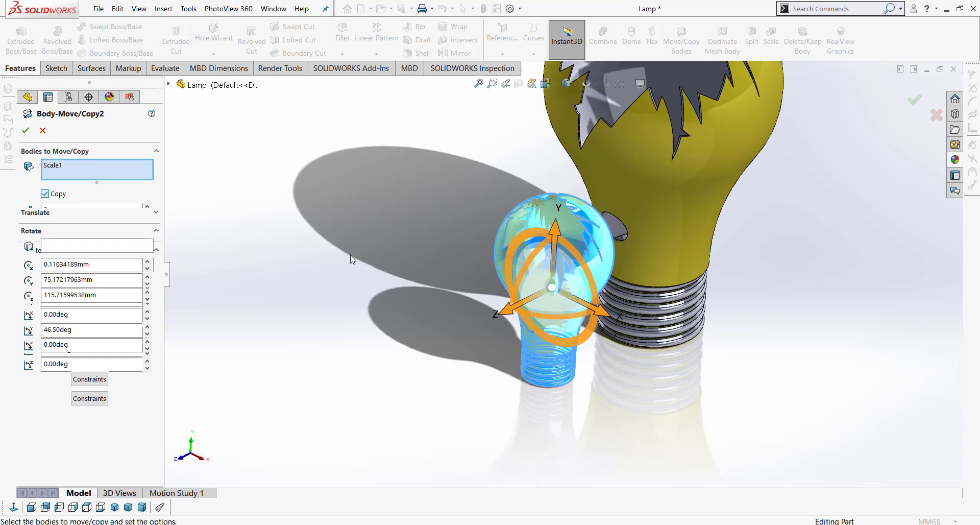
{"action": "key", "text": "Return"}
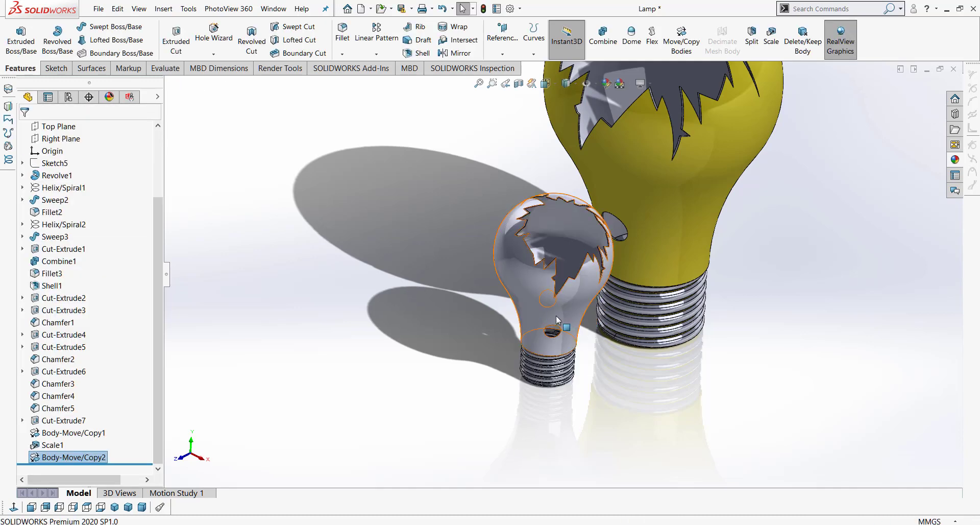
Switch to the desktop and open the Solid-Recovery folder to check for the recovery file
{"action": "middle_click_drag", "start_coordinate": [556, 316], "coordinate": [548, 296]}
{"action": "scroll", "coordinate": [547, 295], "scroll_direction": "up", "scroll_amount": 1}
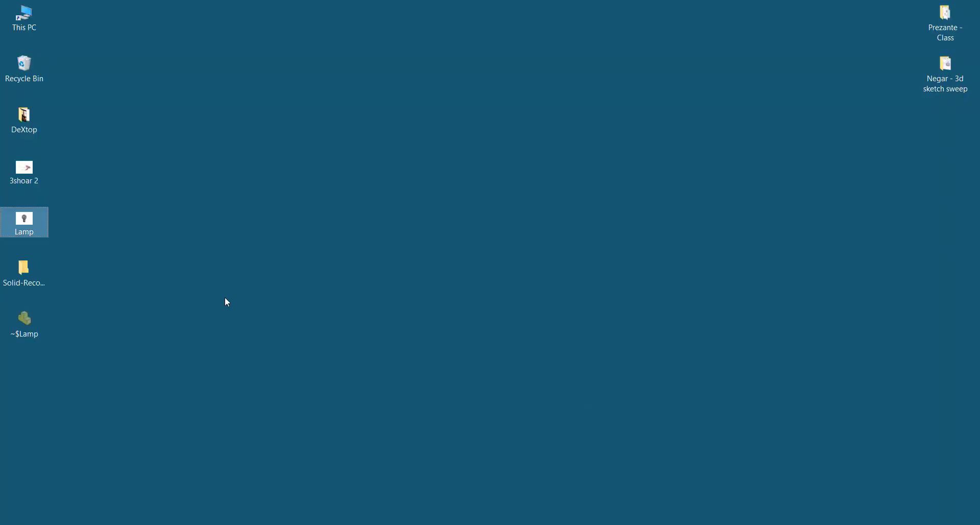
{"action": "double_click", "coordinate": [25, 270]}
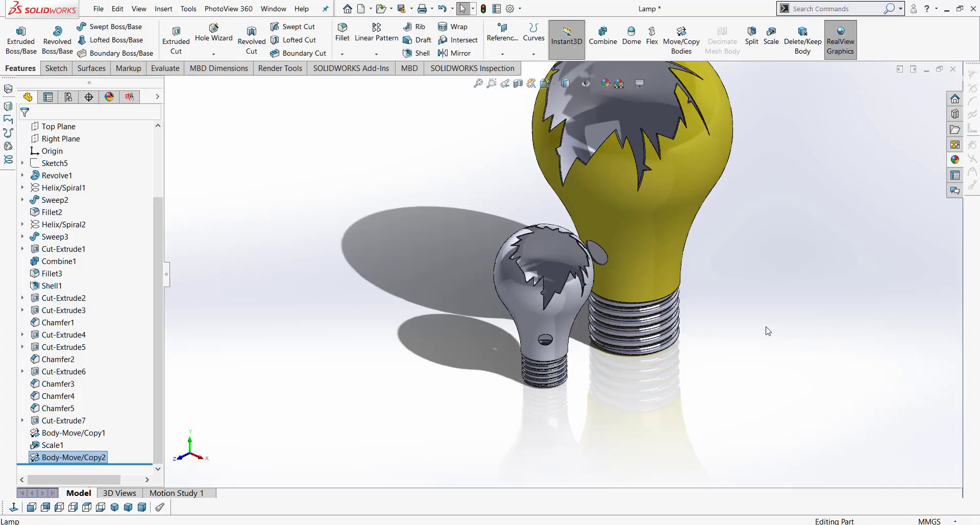
Apply the white high gloss plastic appearance to the small bulb's Body-Move/Copy1 feature
{"action": "left_click", "coordinate": [955, 161]}
{"action": "scroll", "coordinate": [880, 398], "scroll_direction": "up", "scroll_amount": 3}
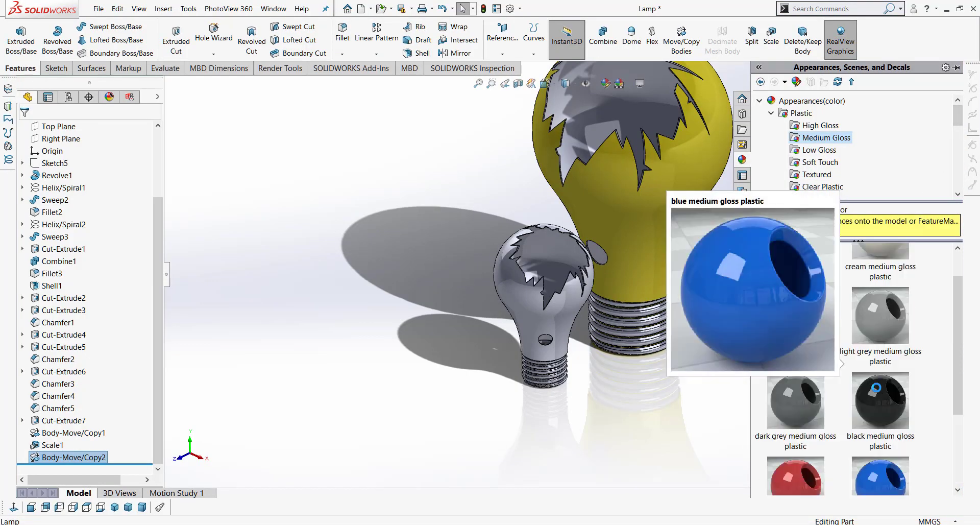
{"action": "left_click", "coordinate": [821, 125]}
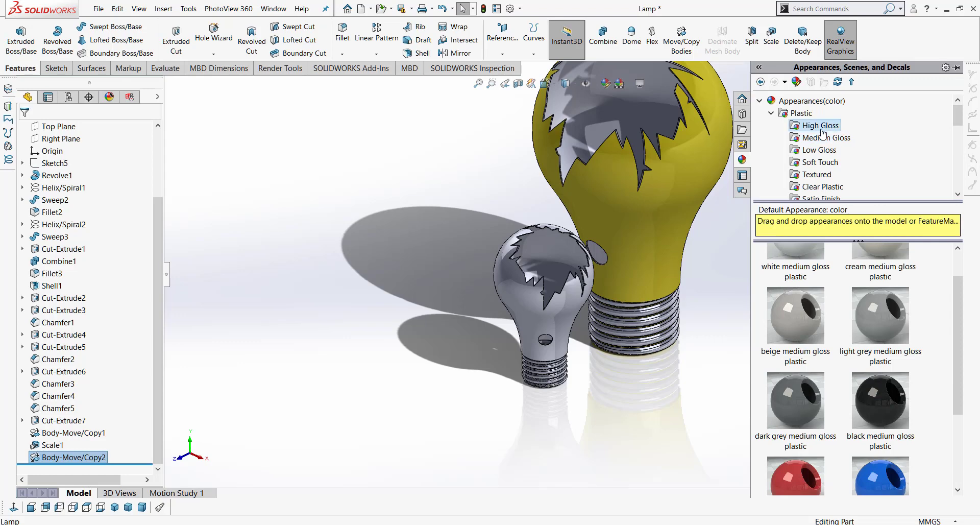
{"action": "left_click_drag", "start_coordinate": [786, 280], "coordinate": [526, 314]}
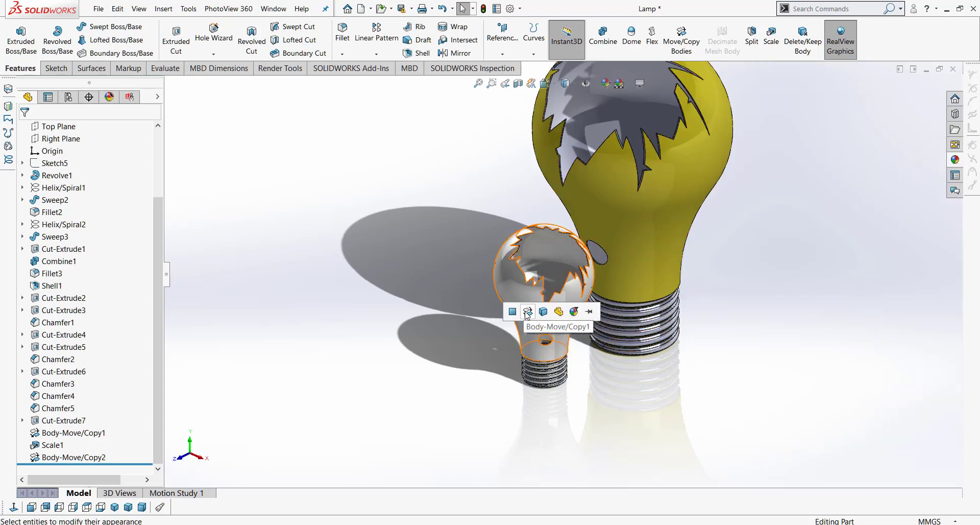
{"action": "left_click", "coordinate": [528, 311]}
{"action": "scroll", "coordinate": [584, 265], "scroll_direction": "up", "scroll_amount": 2}
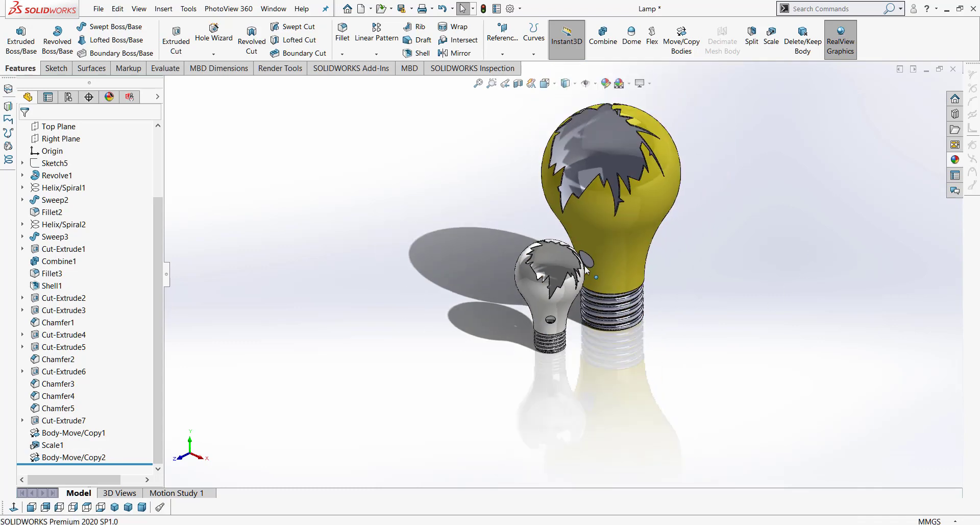
Edit the white high gloss plastic appearance, replacing Body-Move/Copy1 in the selected geometry with the small bulb's outer glass face
{"action": "scroll", "coordinate": [606, 205], "scroll_direction": "down", "scroll_amount": 2}
{"action": "mouse_move", "coordinate": [607, 204]}
{"action": "middle_mouse_down"}
{"action": "mouse_move", "coordinate": [691, 223]}
{"action": "mouse_move", "coordinate": [595, 219]}
{"action": "middle_mouse_up"}
{"action": "scroll", "coordinate": [554, 333], "scroll_direction": "down", "scroll_amount": 3}
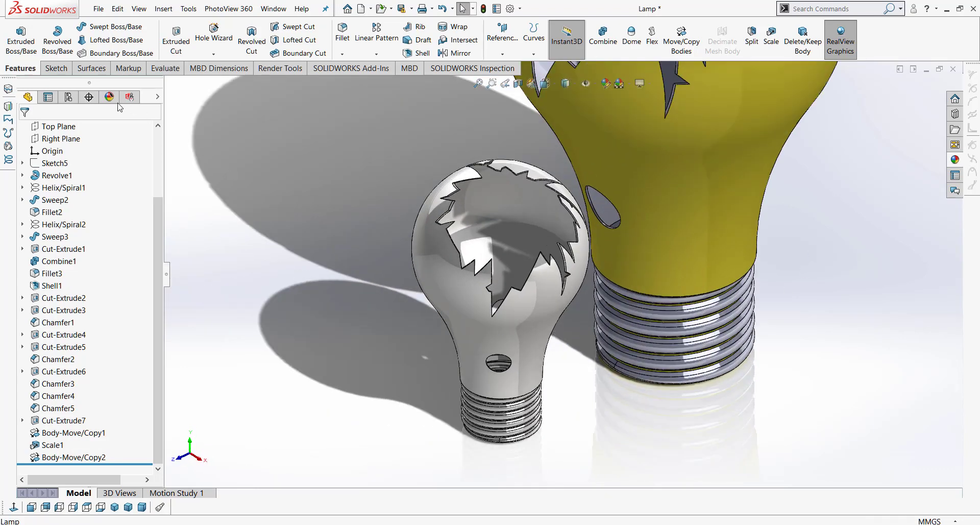
{"action": "left_click", "coordinate": [109, 97]}
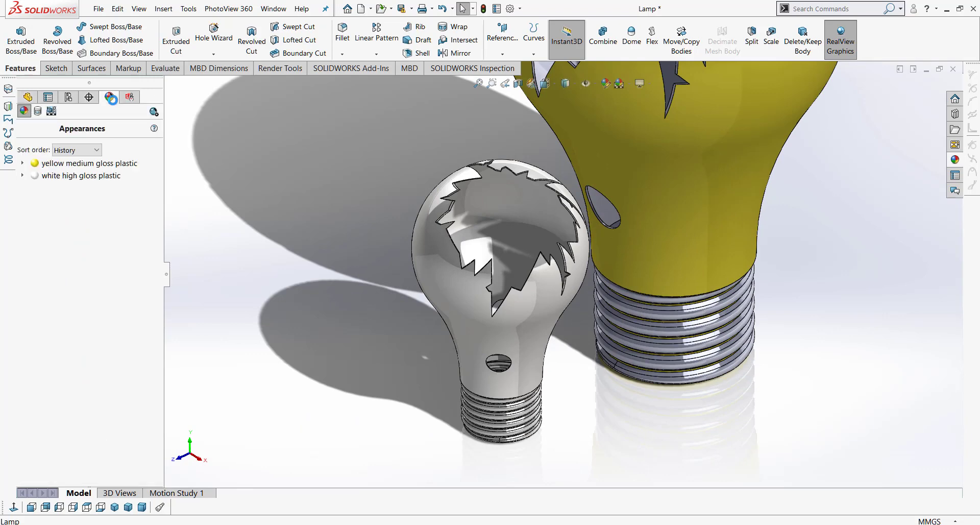
{"action": "right_click", "coordinate": [67, 176]}
{"action": "left_click", "coordinate": [103, 199]}
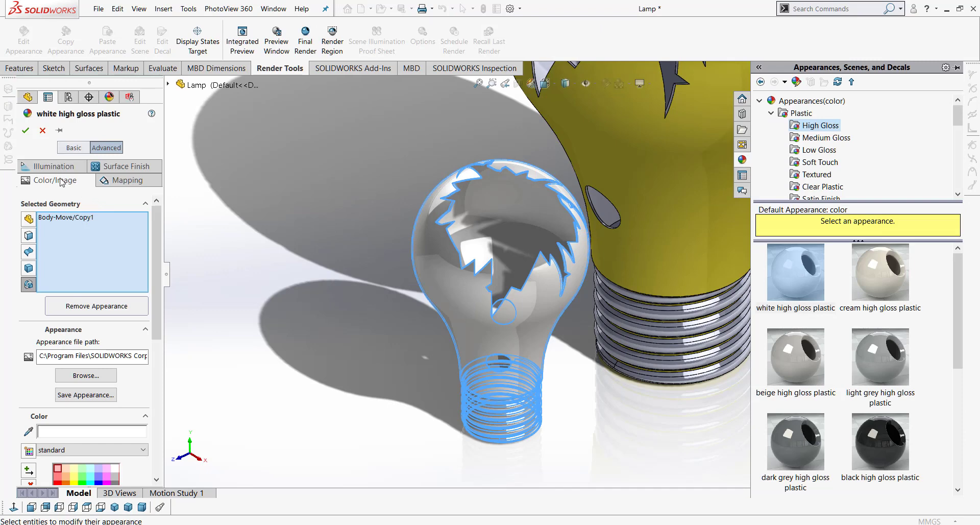
{"action": "left_click", "coordinate": [50, 169]}
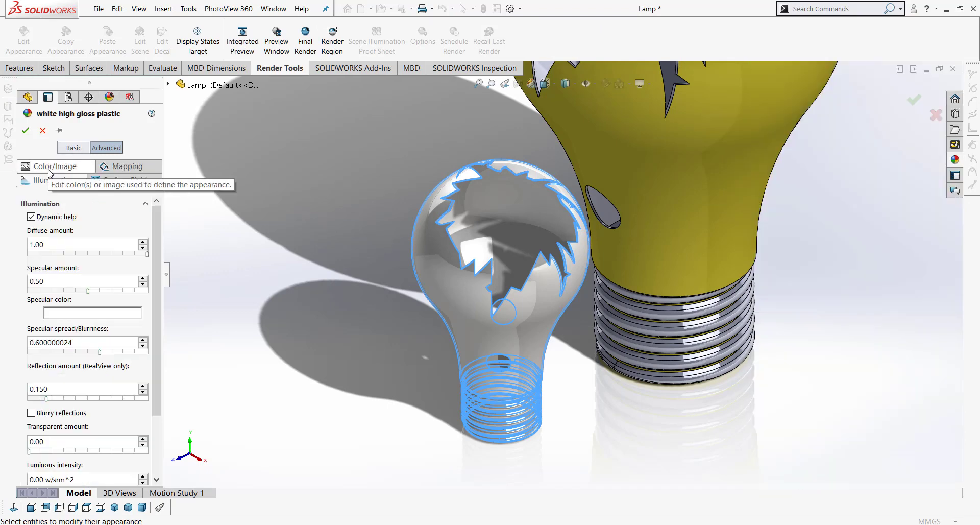
{"action": "left_click", "coordinate": [50, 170]}
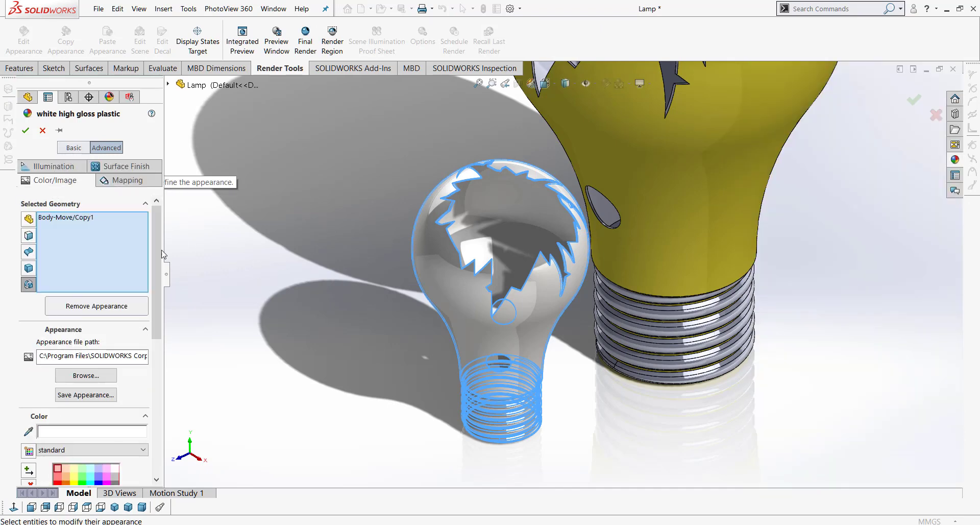
{"action": "right_click", "coordinate": [69, 233]}
{"action": "left_click", "coordinate": [91, 241]}
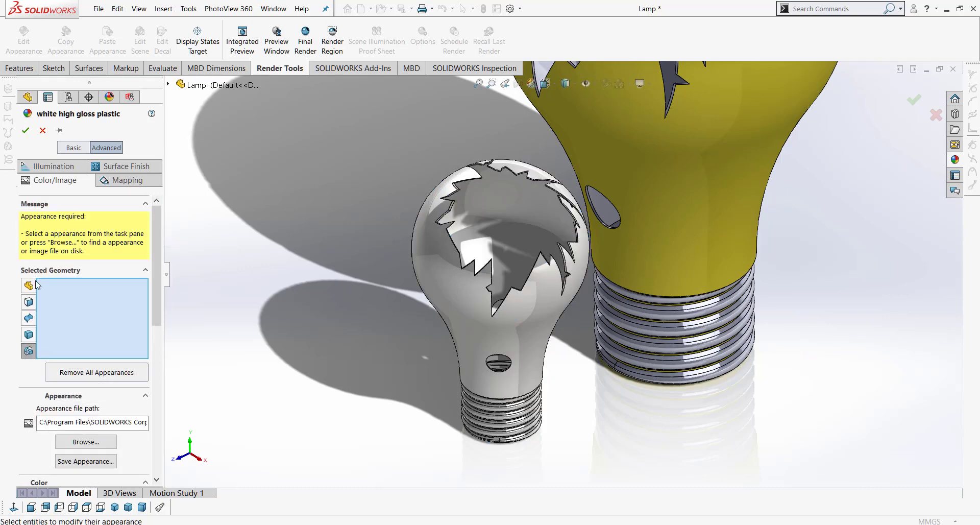
{"action": "left_click", "coordinate": [28, 318]}
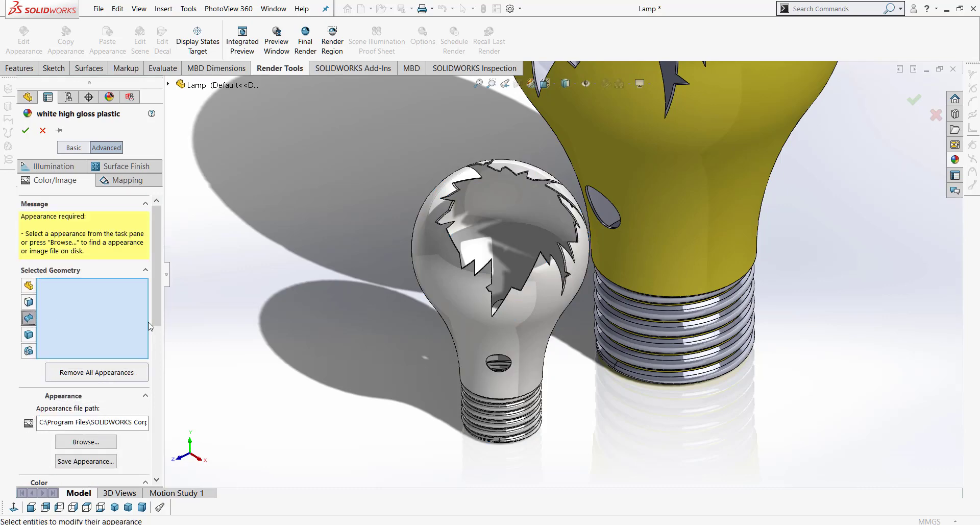
{"action": "left_click", "coordinate": [467, 302]}
{"action": "left_click", "coordinate": [25, 130]}
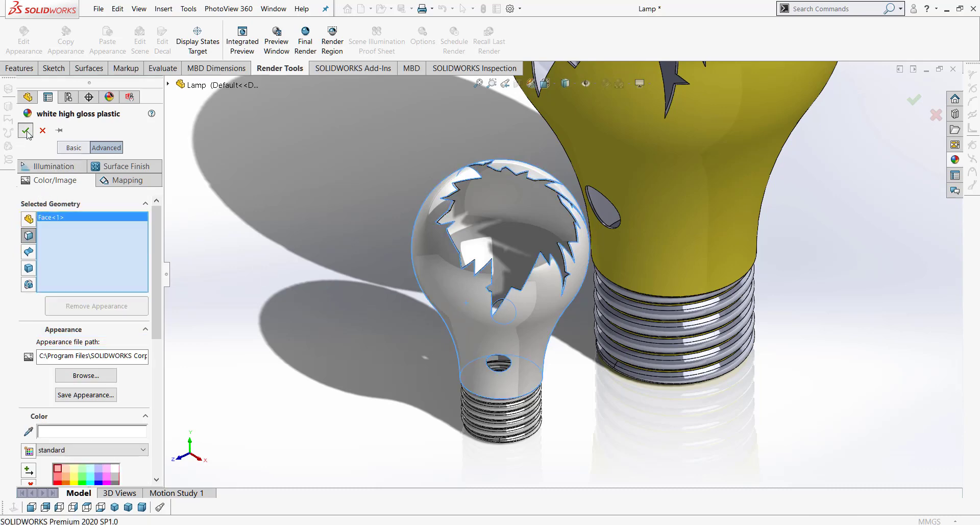
Delete the original white high gloss plastic appearance that covers the whole small bulb
{"action": "left_click", "coordinate": [65, 179]}
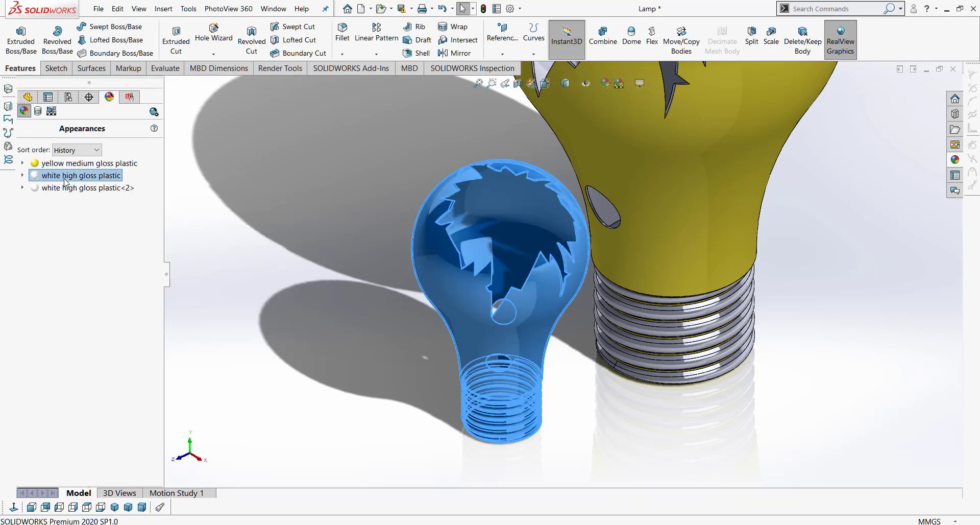
{"action": "key", "text": "Delete"}
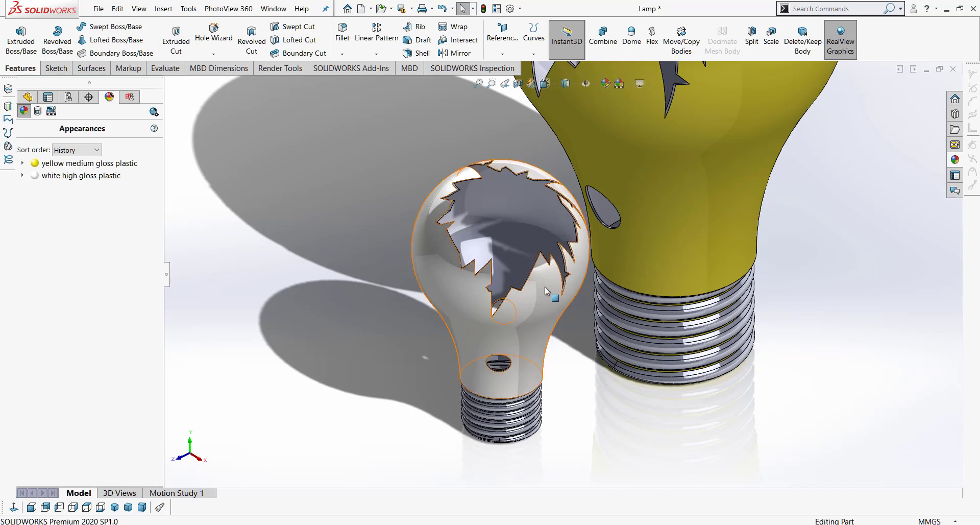
{"action": "middle_click_drag", "start_coordinate": [544, 287], "coordinate": [602, 215]}
{"action": "scroll", "coordinate": [602, 215], "scroll_direction": "down", "scroll_amount": 2}
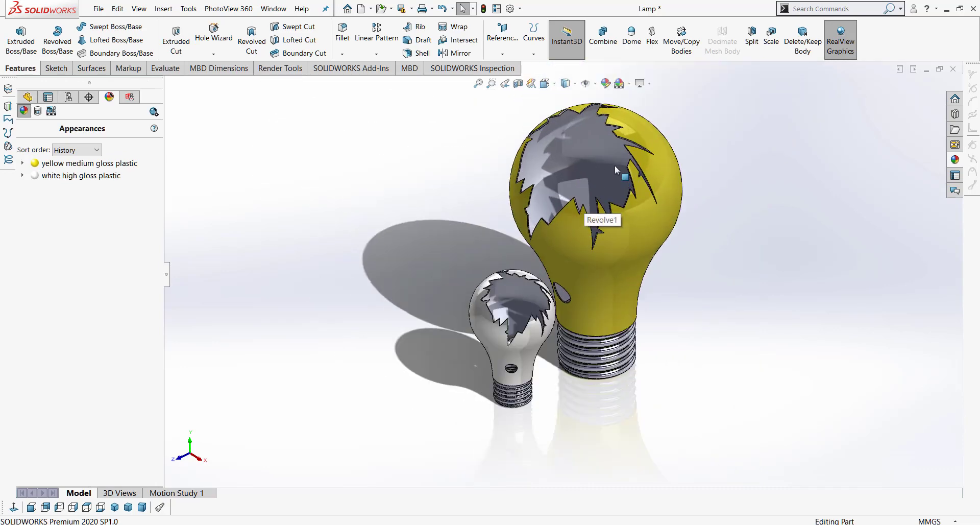
{"action": "scroll", "coordinate": [631, 213], "scroll_direction": "down", "scroll_amount": 1}
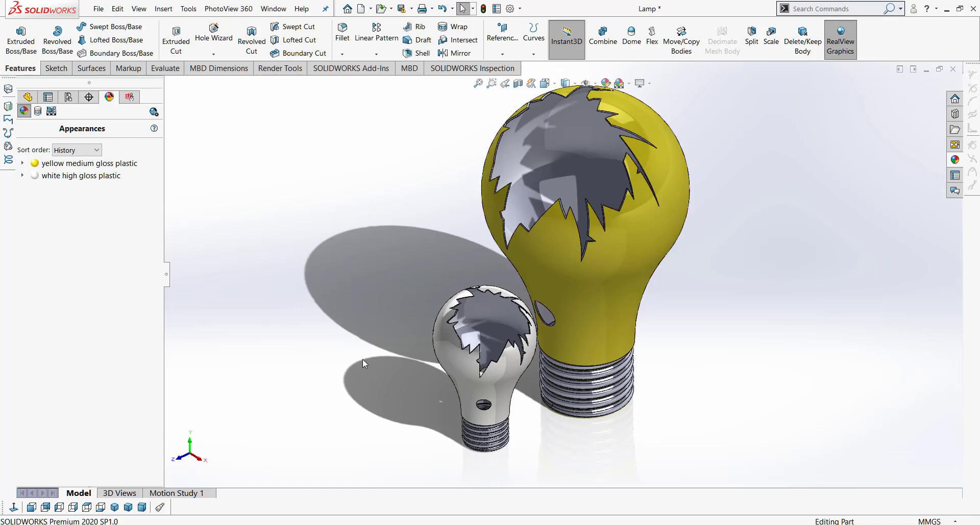
Examine Lamp's auto-recovery file in the Solid-Recovery folder and return to the model
{"action": "left_click", "coordinate": [174, 524]}
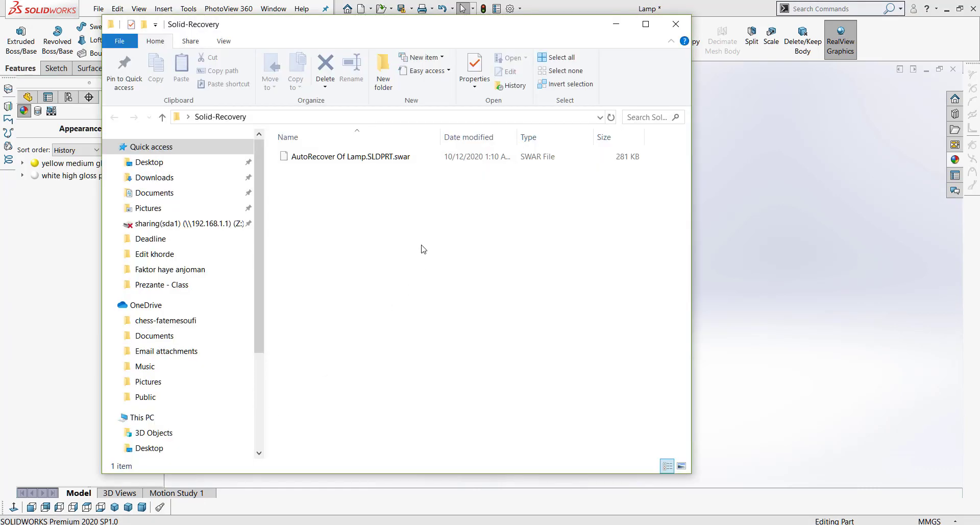
{"action": "left_click", "coordinate": [801, 243]}
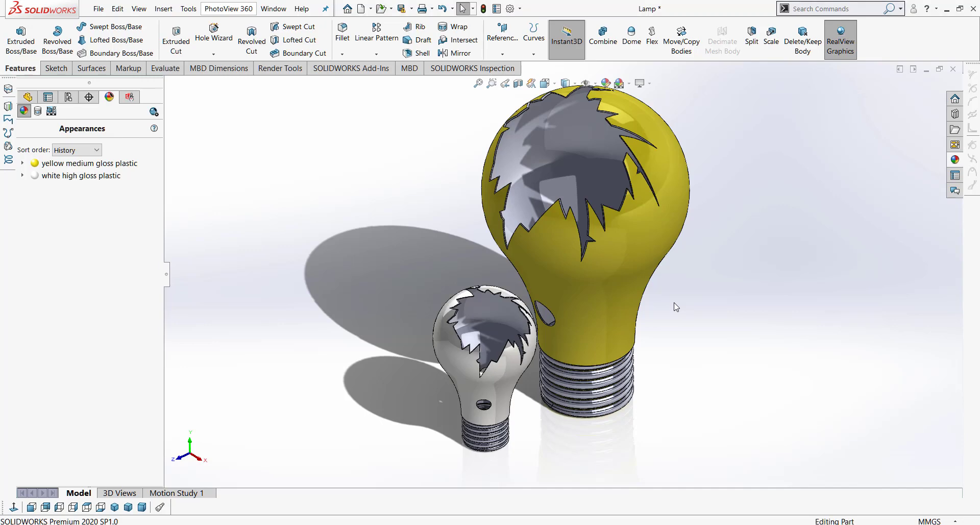
Open Task Manager and end the SolidWorks process inside the SolidWorks group, leaving the Lamp changes unsaved
{"action": "key", "text": "ctrl+shift+Escape"}
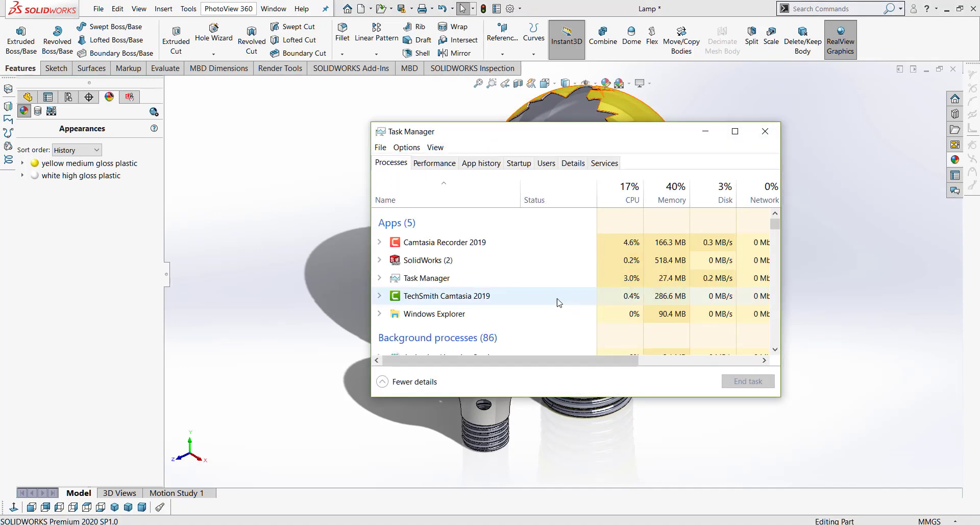
{"action": "left_click", "coordinate": [390, 261]}
{"action": "left_click", "coordinate": [380, 261]}
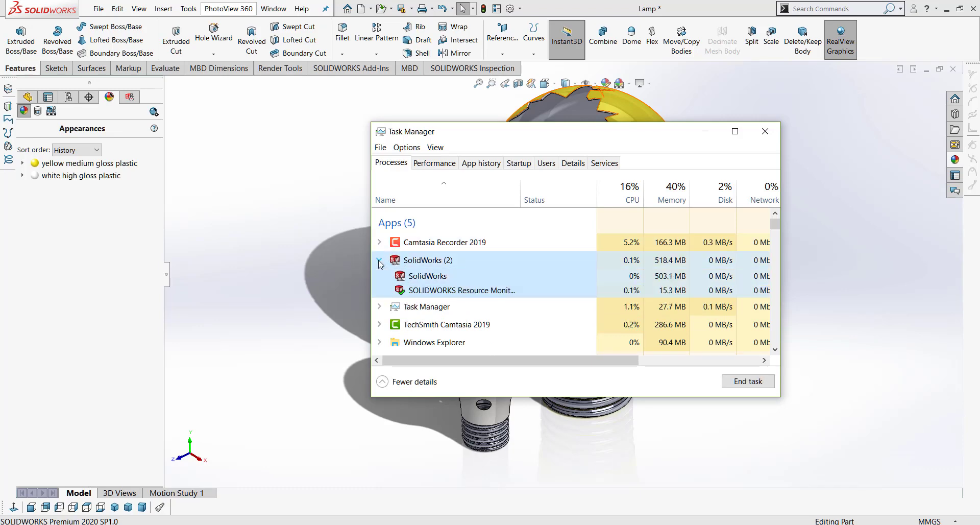
{"action": "left_click", "coordinate": [426, 277]}
{"action": "left_click", "coordinate": [757, 382]}
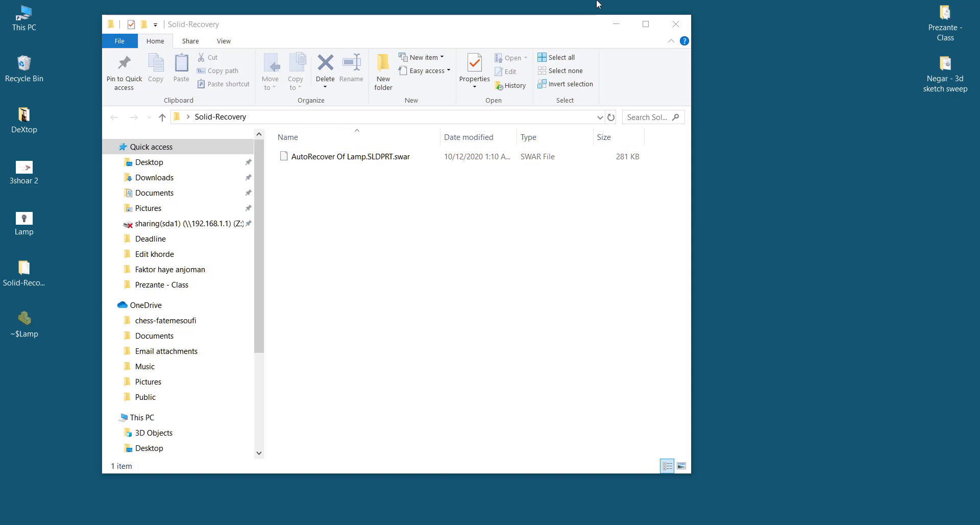
Restart SOLIDWORKS and open the auto-saved Lamp part from the recovered documents
{"action": "left_click", "coordinate": [616, 28]}
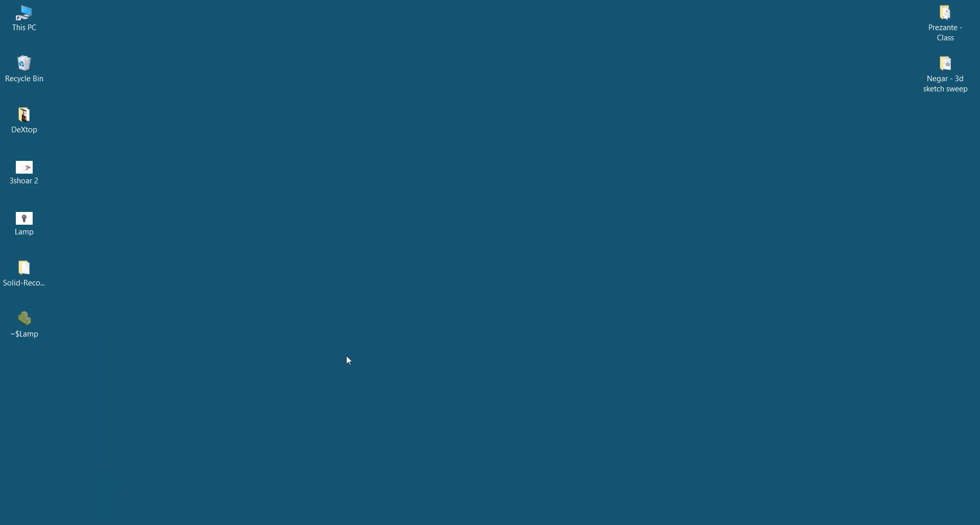
{"action": "key", "text": "ctrl+shift+Escape"}
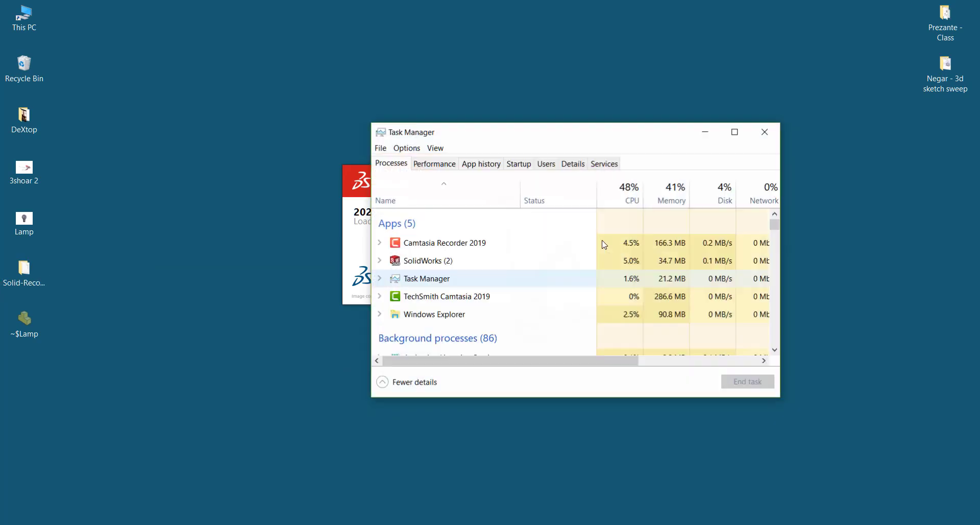
{"action": "left_click", "coordinate": [764, 128]}
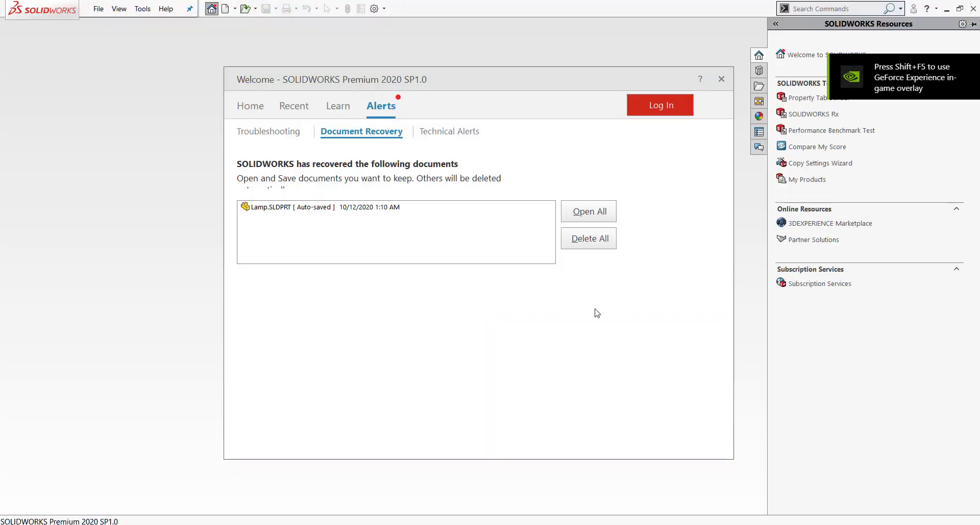
{"action": "left_click", "coordinate": [303, 215]}
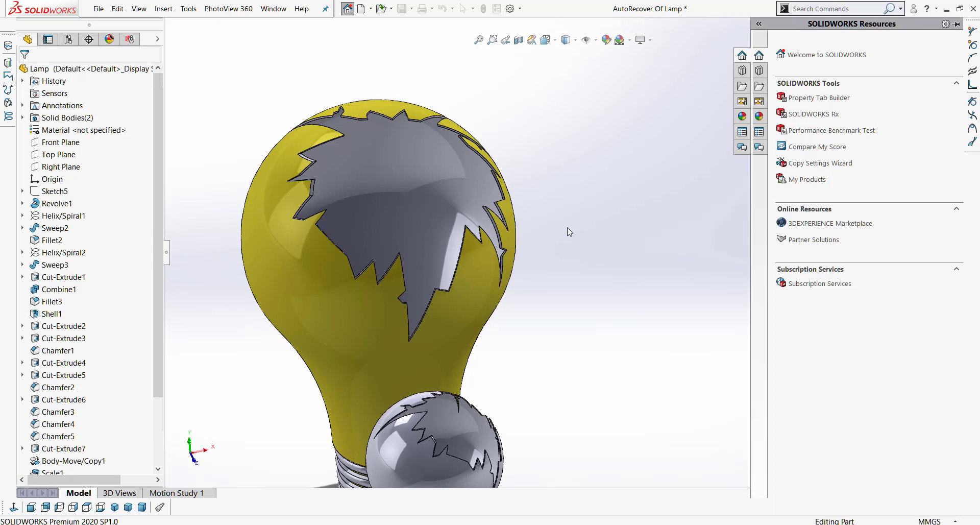
Examine the recovered Lamp model, checking the appearances of the small bulb and the large yellow bulb
{"action": "scroll", "coordinate": [567, 228], "scroll_direction": "up", "scroll_amount": 5}
{"action": "scroll", "coordinate": [481, 409], "scroll_direction": "down", "scroll_amount": 5}
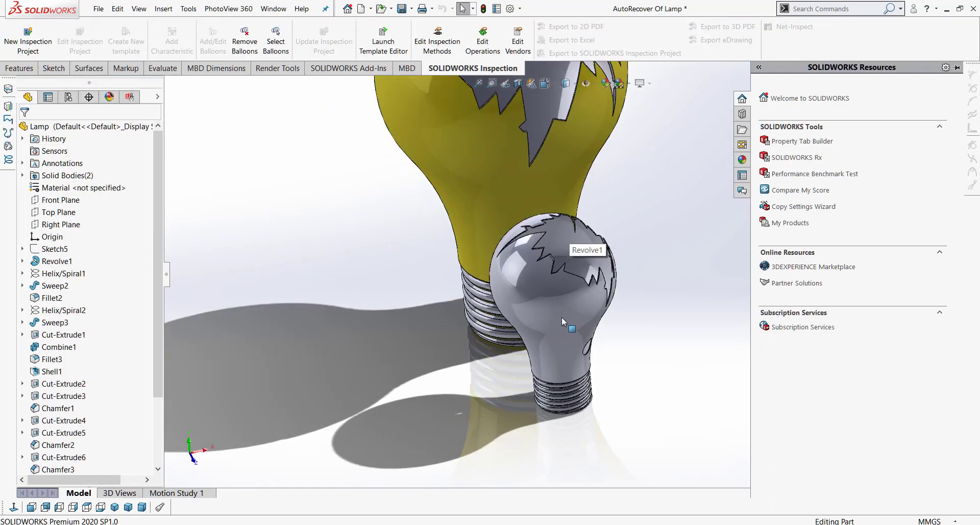
{"action": "middle_click_drag", "start_coordinate": [561, 318], "coordinate": [606, 316]}
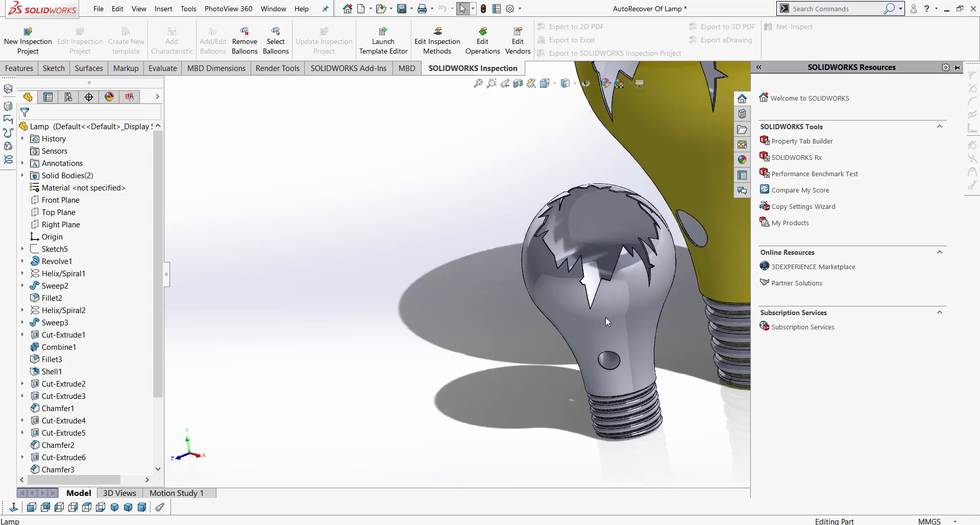
{"action": "scroll", "coordinate": [621, 303], "scroll_direction": "up", "scroll_amount": 2}
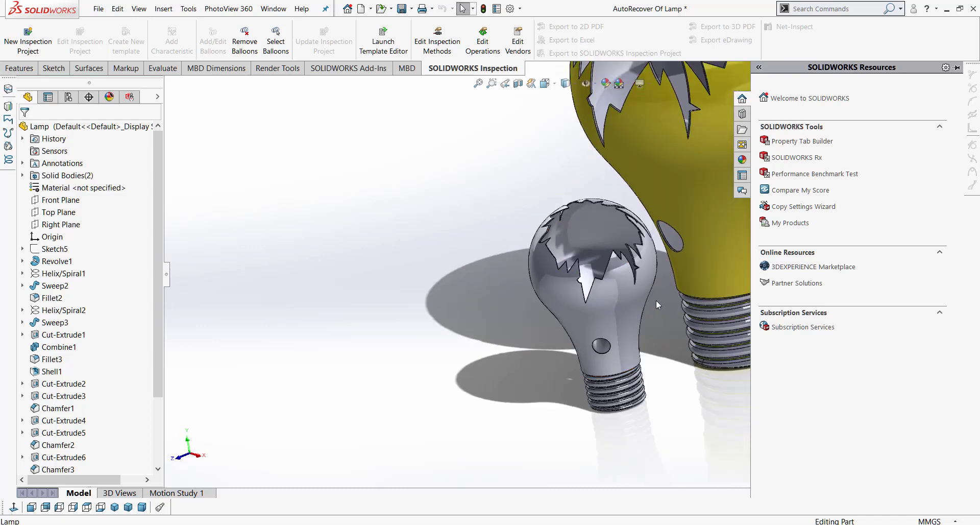
{"action": "left_click", "coordinate": [617, 297]}
{"action": "left_click", "coordinate": [324, 311]}
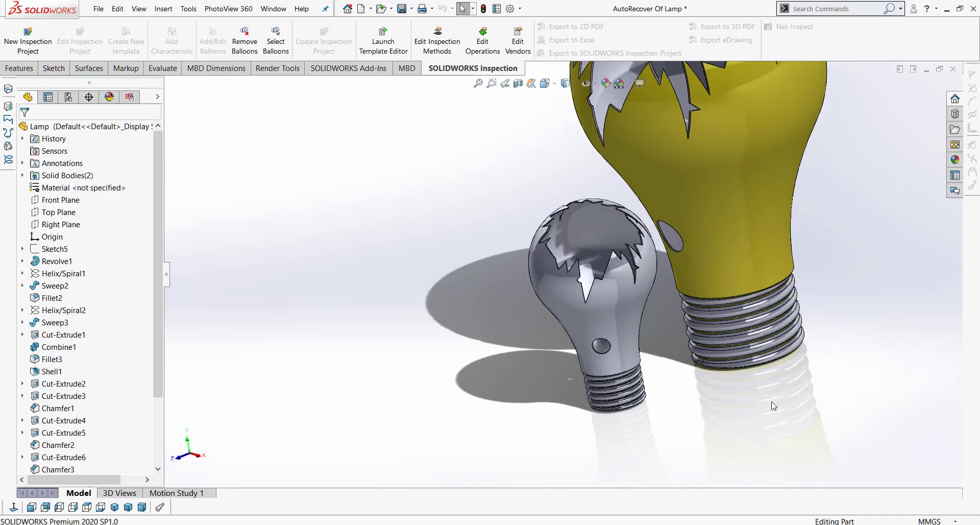
{"action": "scroll", "coordinate": [664, 317], "scroll_direction": "up", "scroll_amount": 4}
{"action": "scroll", "coordinate": [663, 168], "scroll_direction": "down", "scroll_amount": 1}
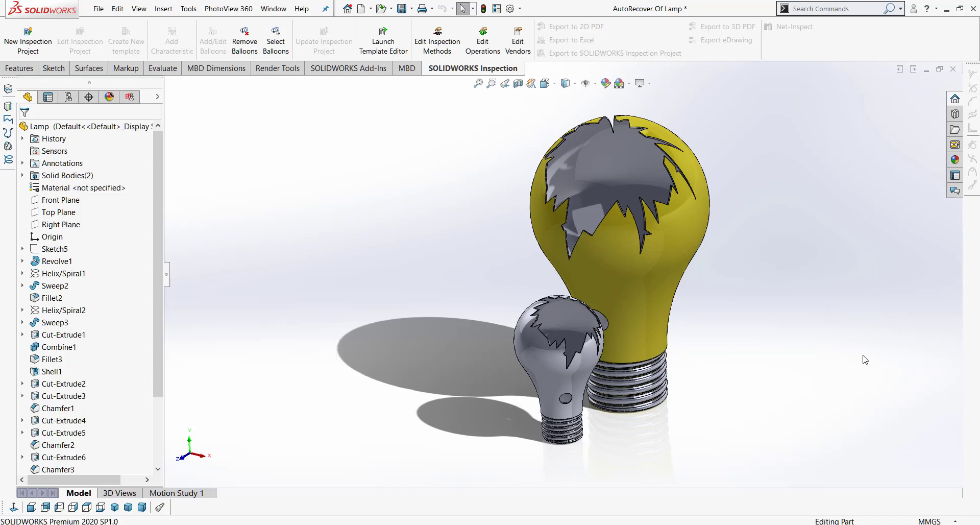
{"action": "scroll", "coordinate": [709, 312], "scroll_direction": "down", "scroll_amount": 2}
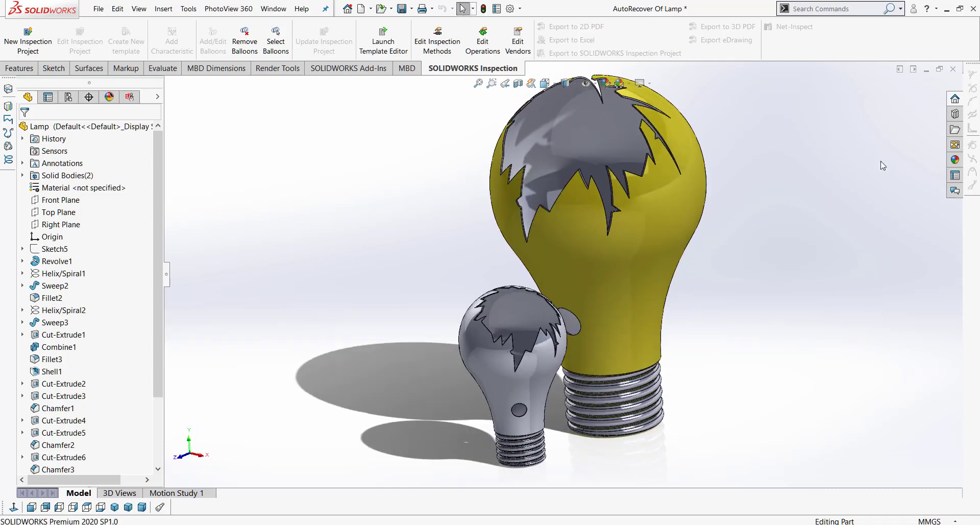
{"action": "left_click", "coordinate": [98, 8]}
{"action": "left_click", "coordinate": [128, 144]}
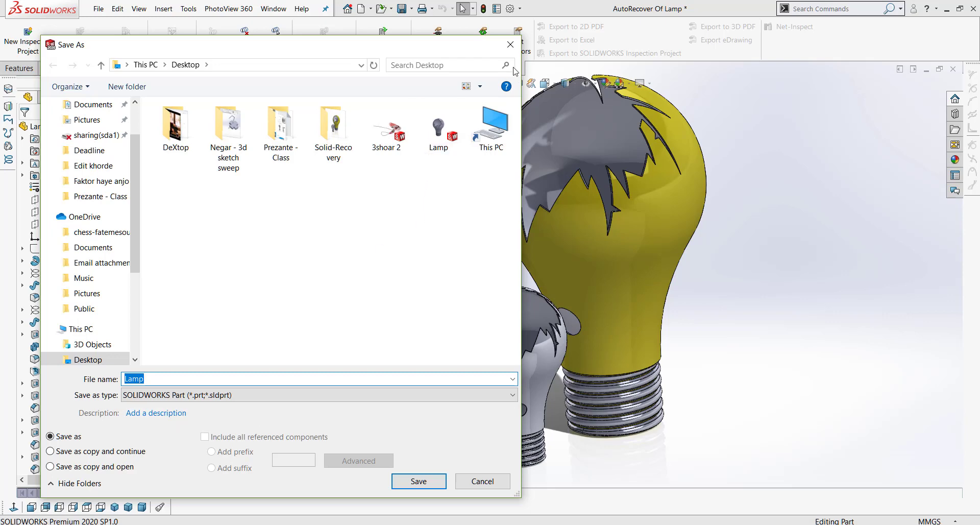
{"action": "left_click", "coordinate": [510, 44]}
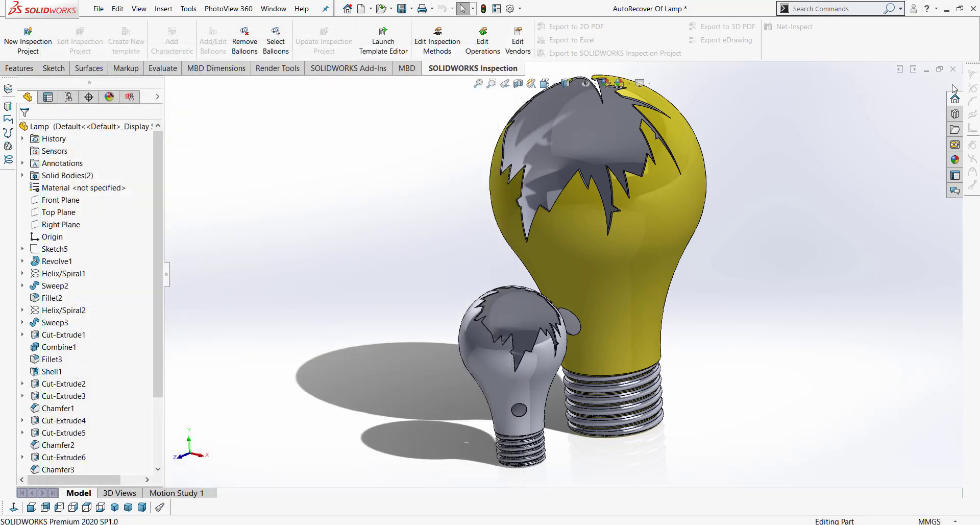
Close the recovered Lamp document without saving its changes
{"action": "left_click", "coordinate": [953, 69]}
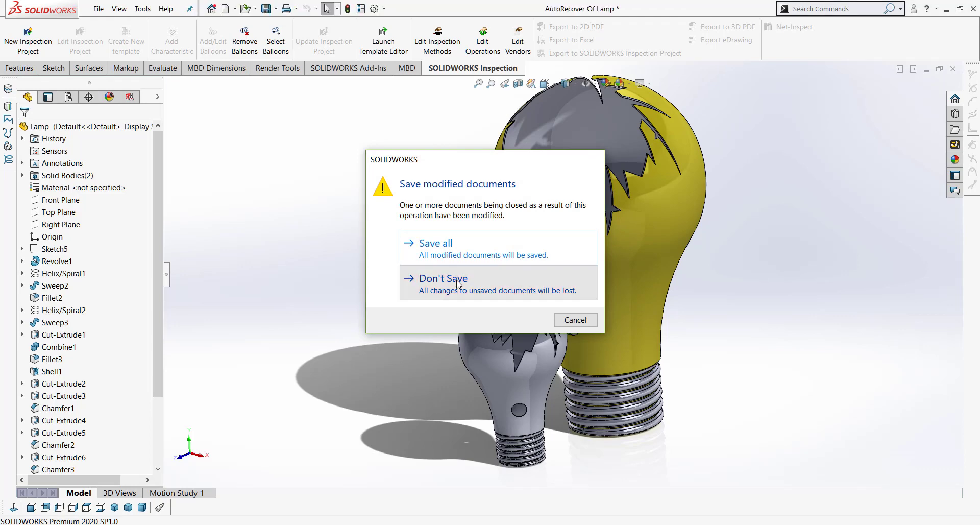
{"action": "left_click", "coordinate": [459, 284]}
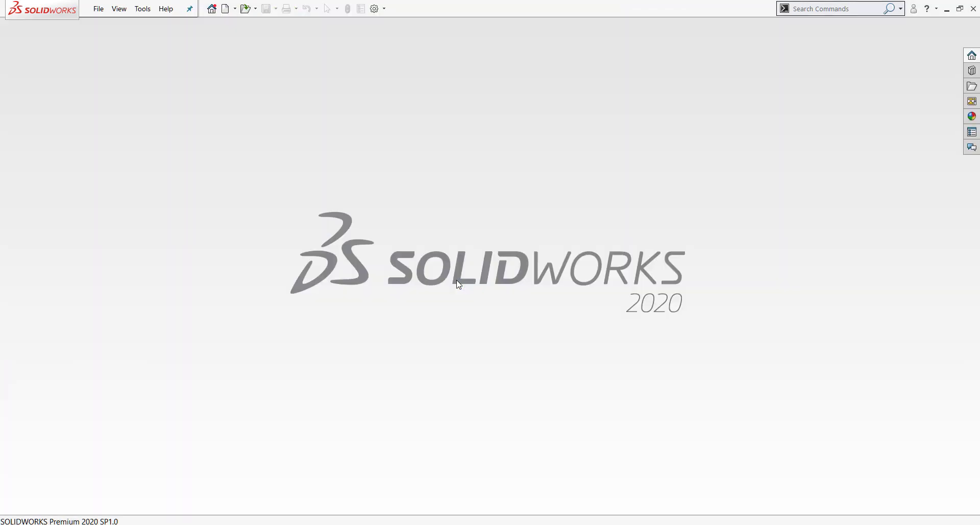
Enable backup copies per document in the Backup/Recover system options
{"action": "left_click", "coordinate": [374, 8]}
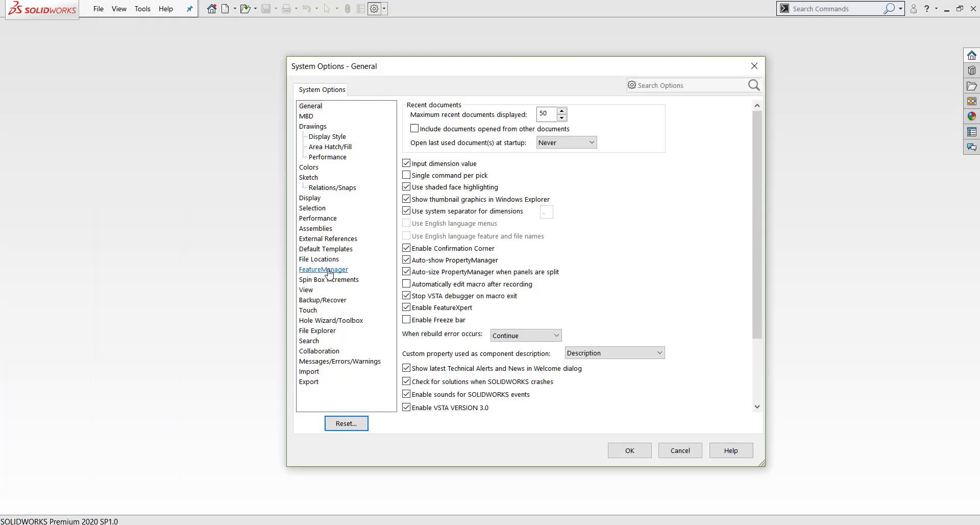
{"action": "left_click", "coordinate": [322, 300]}
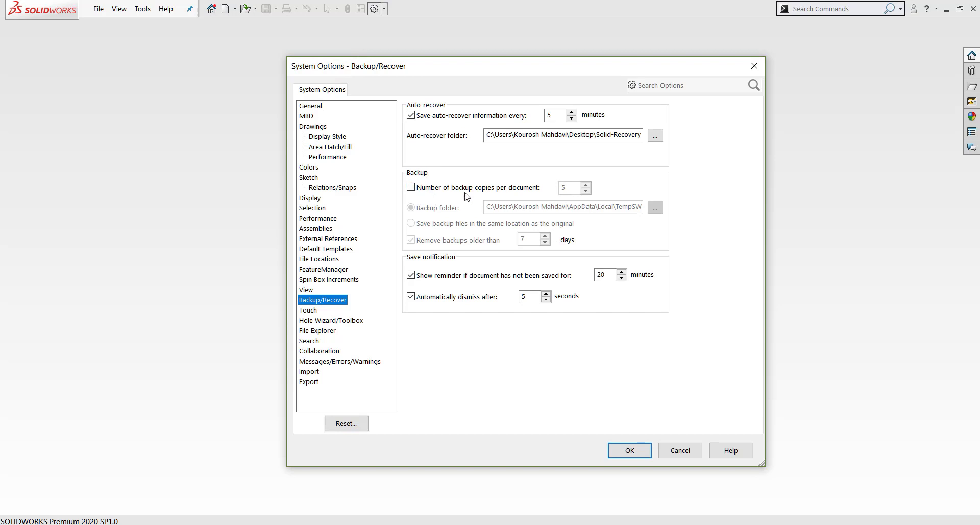
{"action": "left_click", "coordinate": [466, 191]}
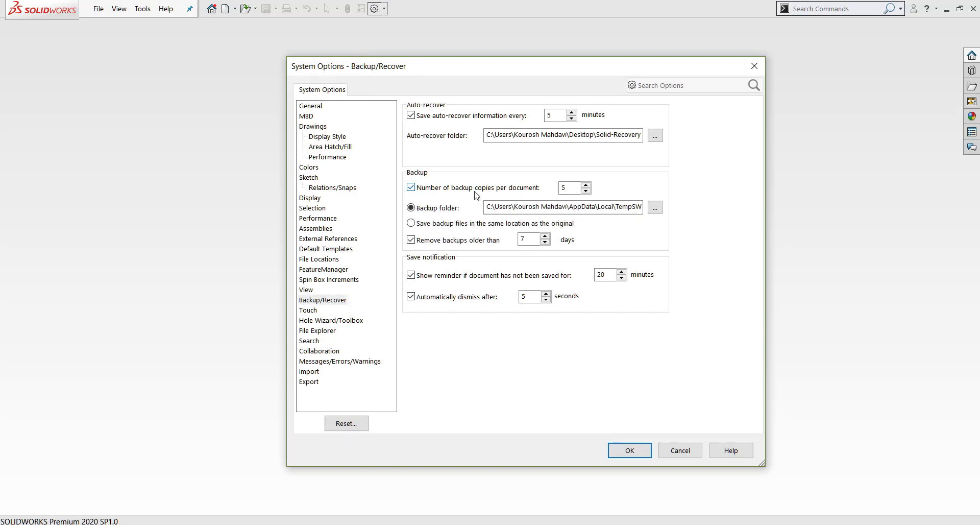
{"action": "left_click", "coordinate": [558, 116]}
Return to the desktop and open the 3shoar 2 file in SOLIDWORKS
{"action": "key", "text": "super+d"}
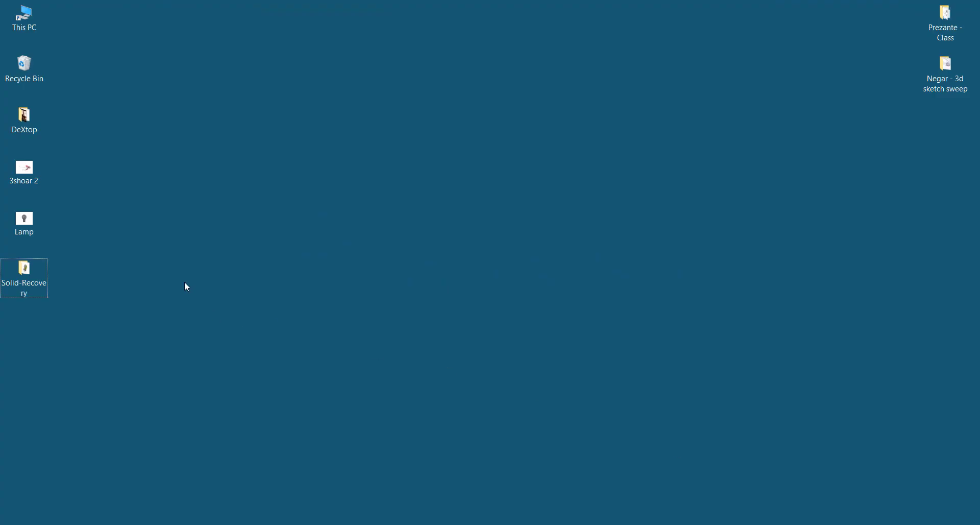
{"action": "double_click", "coordinate": [34, 169]}
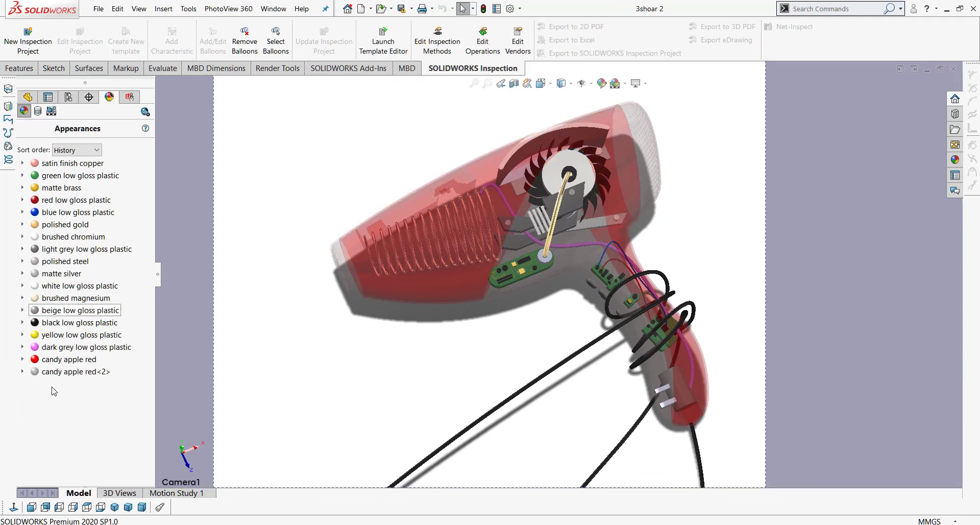
{"action": "left_click", "coordinate": [113, 506]}
Examine the 3shoar 2 hair dryer from several angles, including its front grille and internal parts, and close the document
{"action": "middle_click_drag", "start_coordinate": [488, 317], "coordinate": [536, 353]}
{"action": "scroll", "coordinate": [563, 164], "scroll_direction": "down", "scroll_amount": 8}
{"action": "scroll", "coordinate": [562, 164], "scroll_direction": "up", "scroll_amount": 2}
{"action": "scroll", "coordinate": [541, 170], "scroll_direction": "down", "scroll_amount": 1}
{"action": "middle_click_drag", "start_coordinate": [541, 170], "coordinate": [526, 134]}
{"action": "scroll", "coordinate": [560, 154], "scroll_direction": "up", "scroll_amount": 1}
{"action": "scroll", "coordinate": [622, 204], "scroll_direction": "down", "scroll_amount": 2}
{"action": "scroll", "coordinate": [623, 204], "scroll_direction": "up", "scroll_amount": 2}
{"action": "middle_click_drag", "start_coordinate": [641, 330], "coordinate": [449, 191]}
{"action": "scroll", "coordinate": [446, 304], "scroll_direction": "down", "scroll_amount": 2}
{"action": "scroll", "coordinate": [452, 330], "scroll_direction": "down", "scroll_amount": 5}
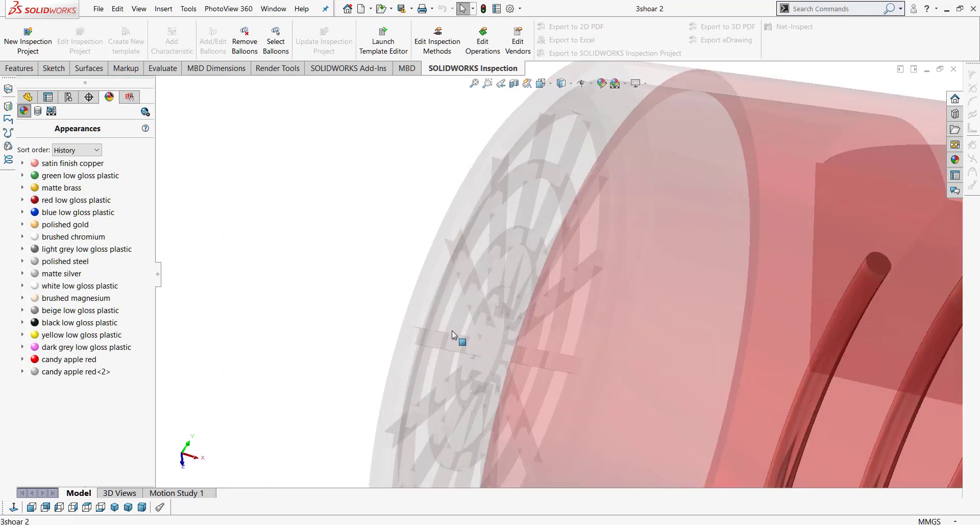
{"action": "scroll", "coordinate": [447, 350], "scroll_direction": "up", "scroll_amount": 6}
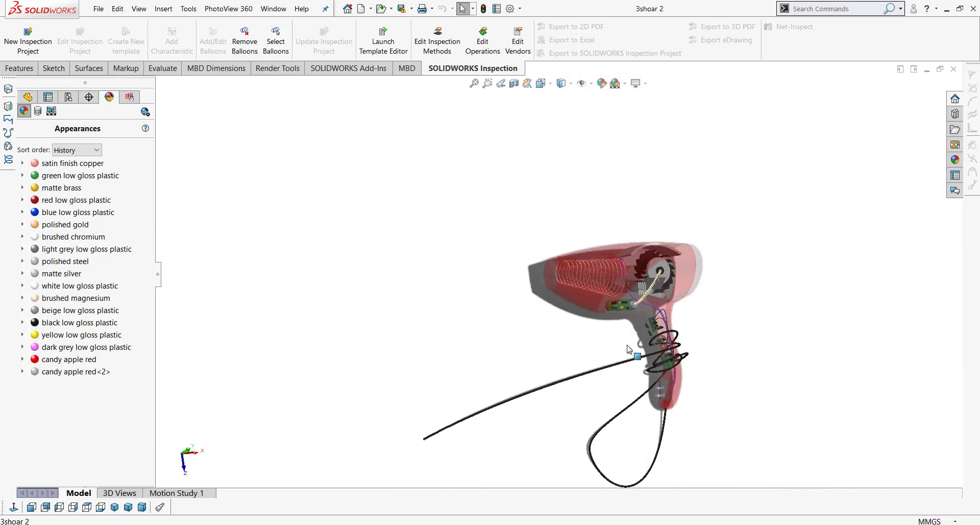
{"action": "left_click", "coordinate": [954, 68]}
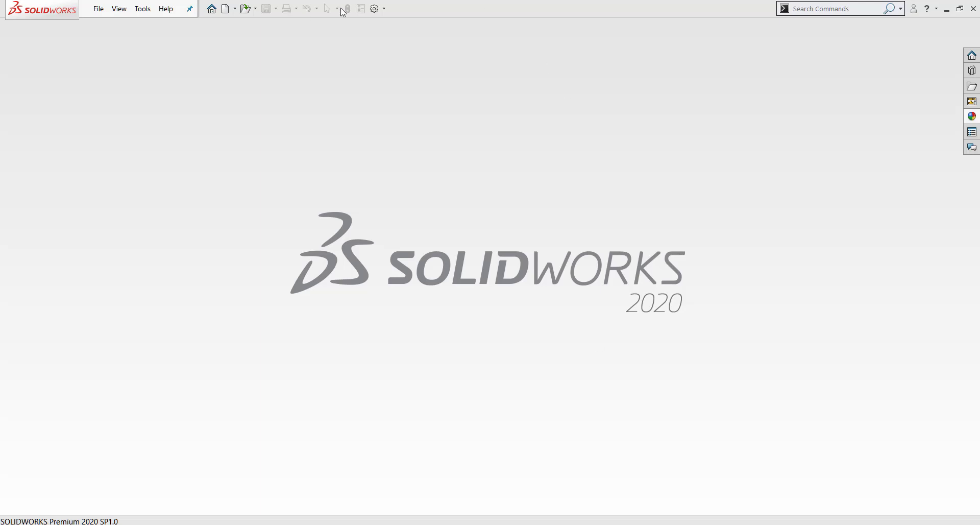
Turn on the number of backup copies per document in the Backup/Recover system options
{"action": "left_click", "coordinate": [375, 9]}
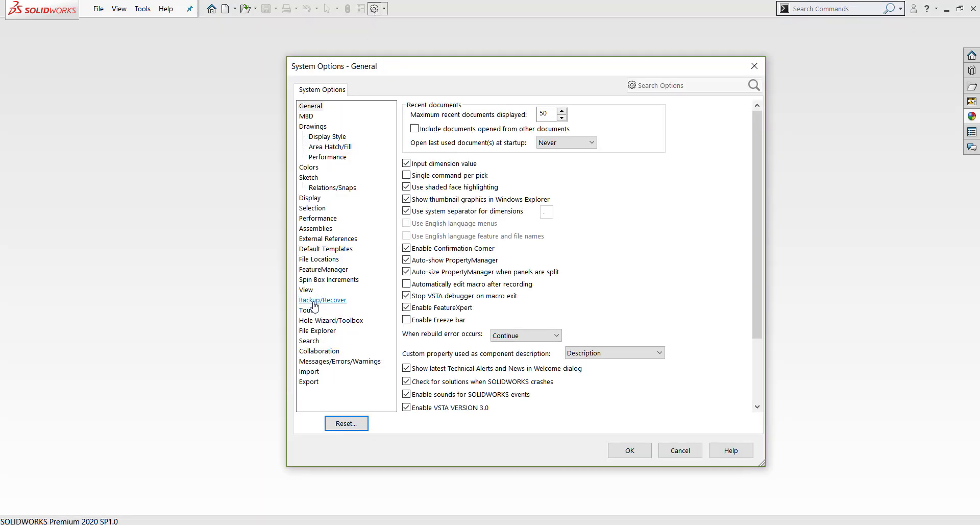
{"action": "left_click", "coordinate": [341, 300]}
{"action": "left_click", "coordinate": [440, 188]}
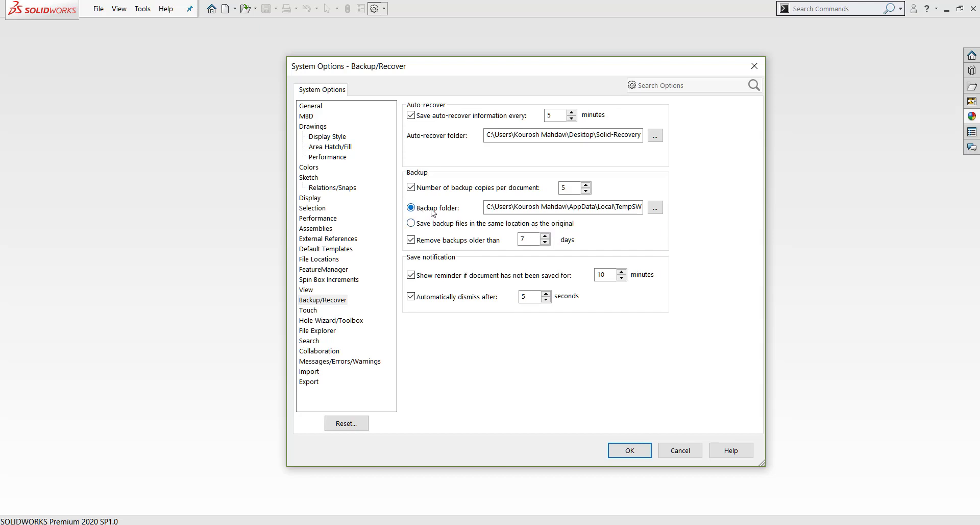
Create a Solid-Backup folder on the Desktop and set it as the backup folder
{"action": "left_click", "coordinate": [656, 207]}
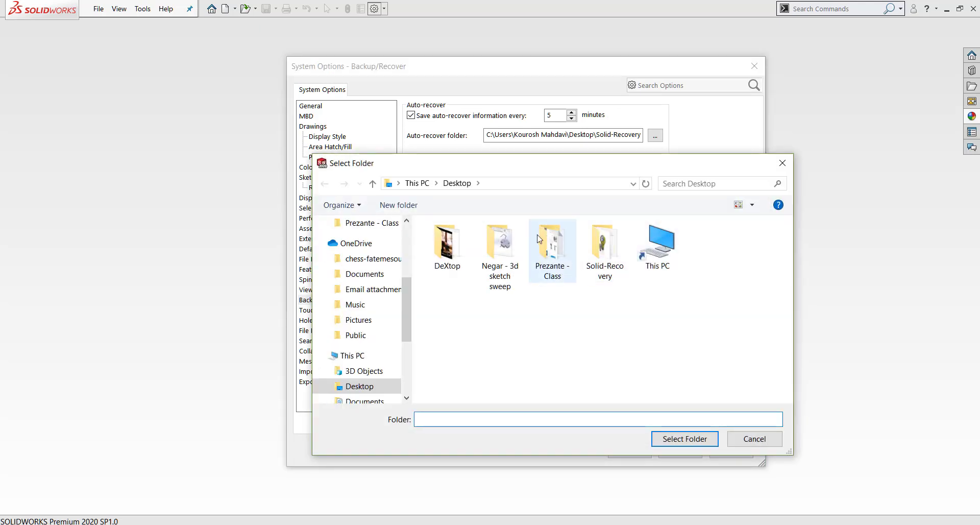
{"action": "left_click", "coordinate": [400, 204]}
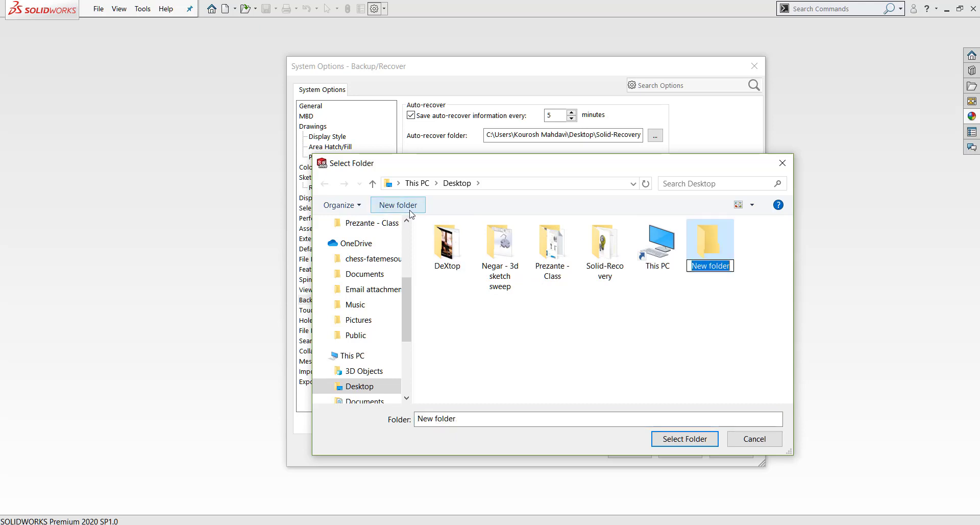
{"action": "type", "text": "Solid"}
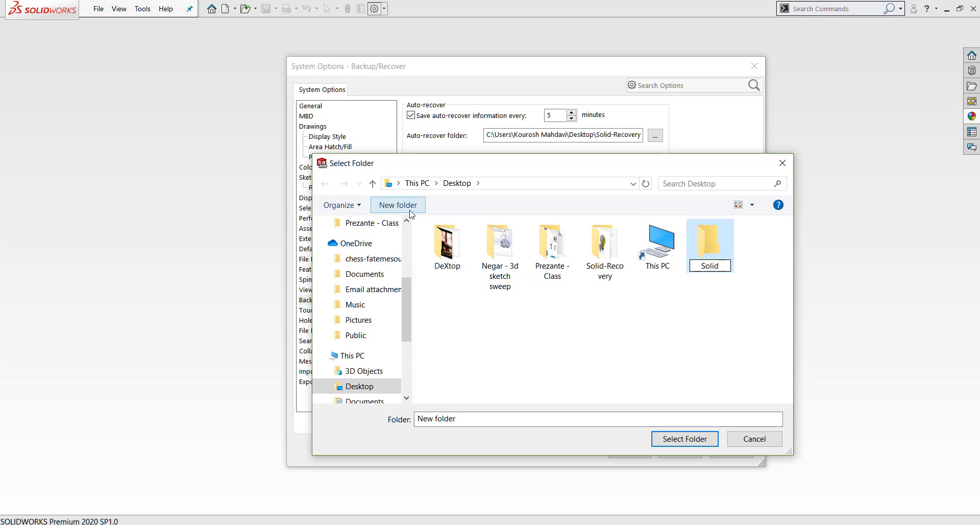
{"action": "type", "text": "-Backup"}
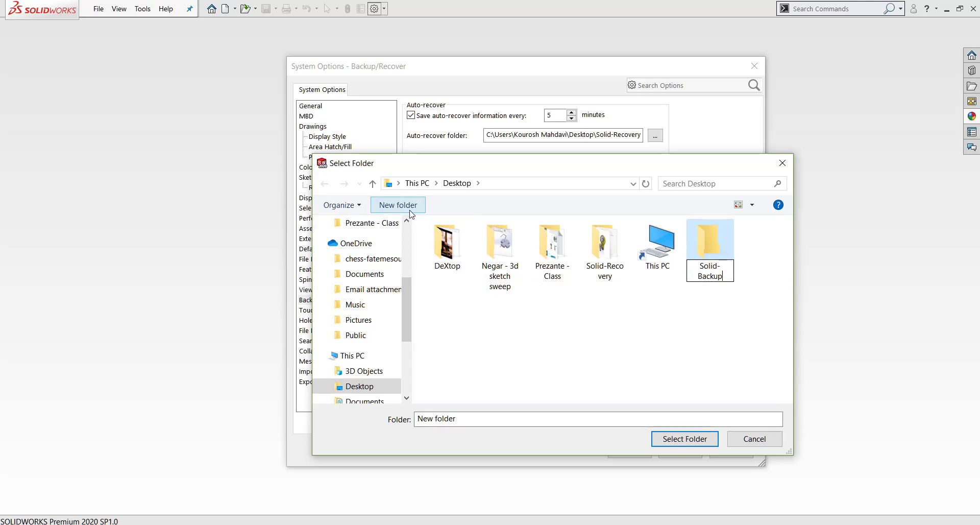
{"action": "key", "text": "Return"}
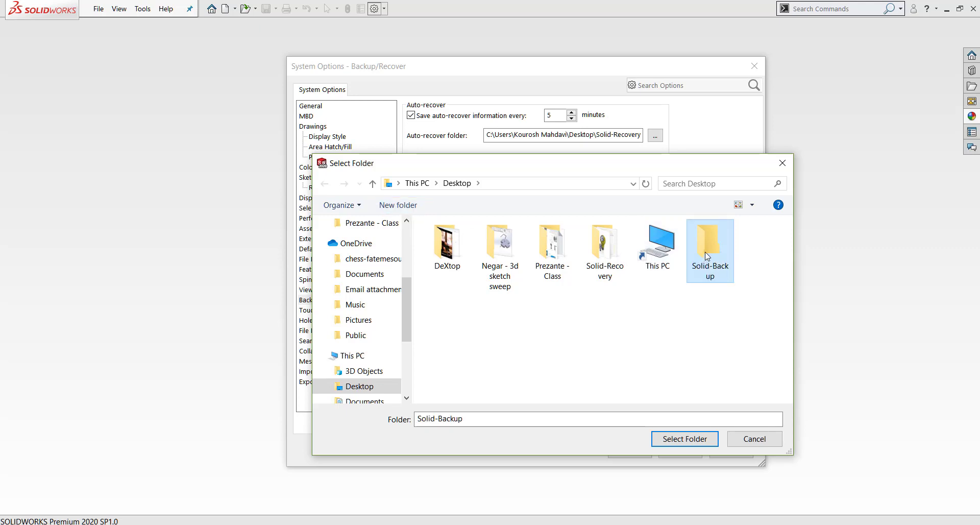
{"action": "double_click", "coordinate": [709, 254]}
{"action": "left_click", "coordinate": [681, 437]}
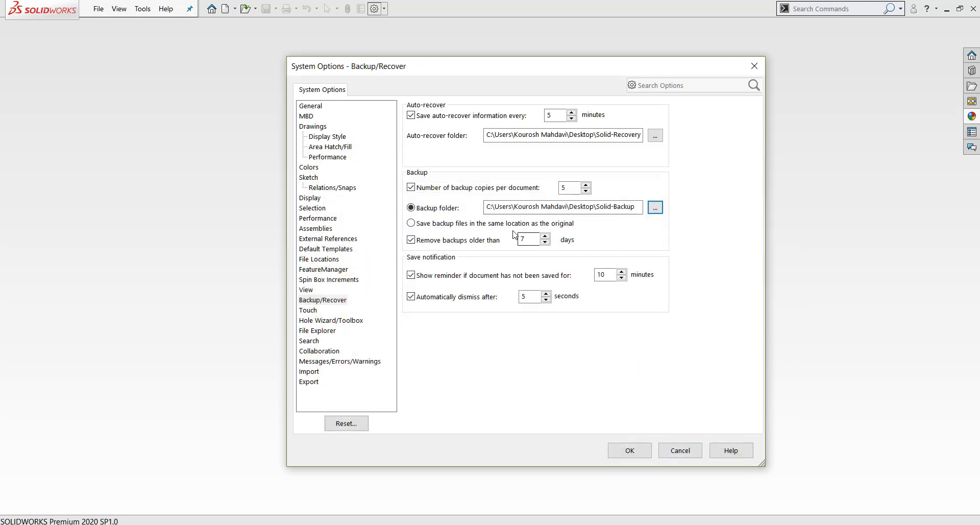
Set the number of backup copies per document to 3 and apply the system options
{"action": "left_click", "coordinate": [585, 191]}
{"action": "left_click", "coordinate": [585, 191]}
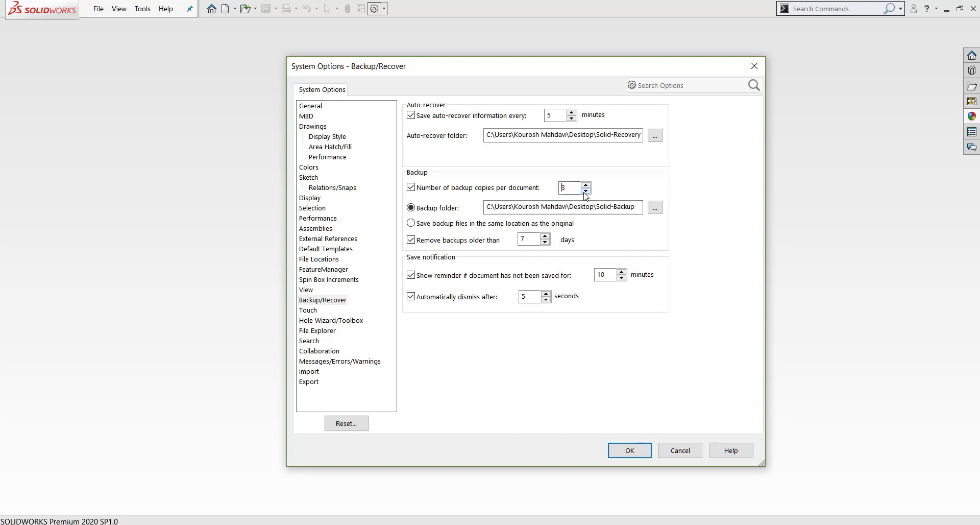
{"action": "left_click", "coordinate": [557, 189]}
{"action": "double_click", "coordinate": [533, 240]}
{"action": "left_click", "coordinate": [529, 241]}
{"action": "left_click", "coordinate": [630, 450]}
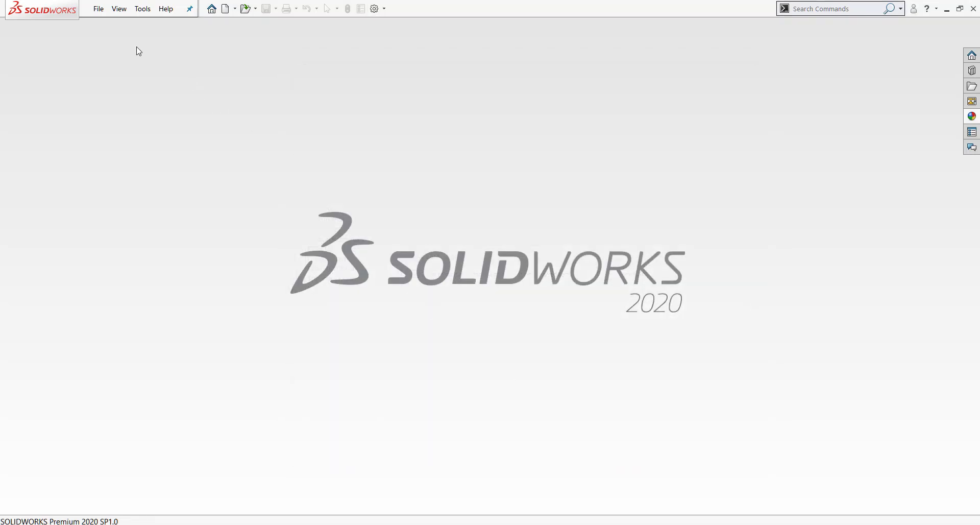
Create a new part document
{"action": "left_click", "coordinate": [98, 10]}
{"action": "left_click", "coordinate": [105, 24]}
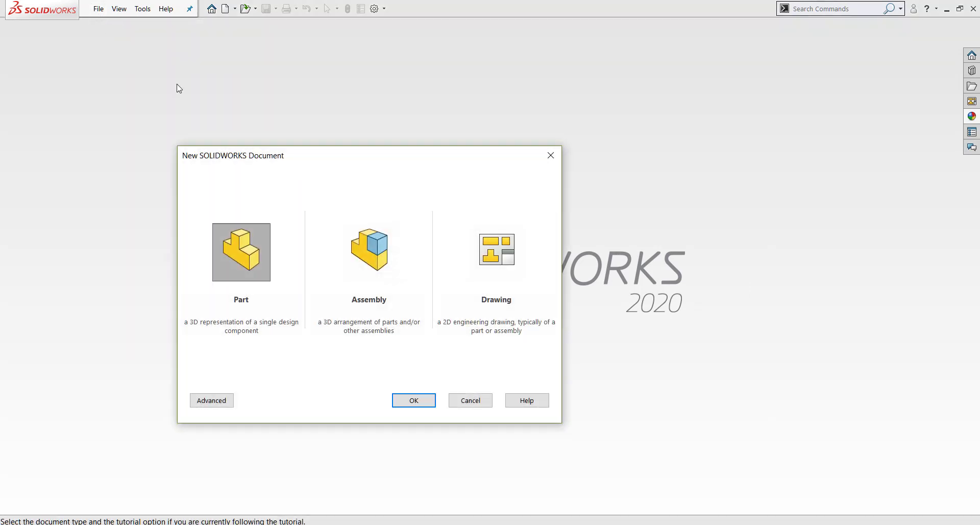
{"action": "left_click", "coordinate": [414, 401]}
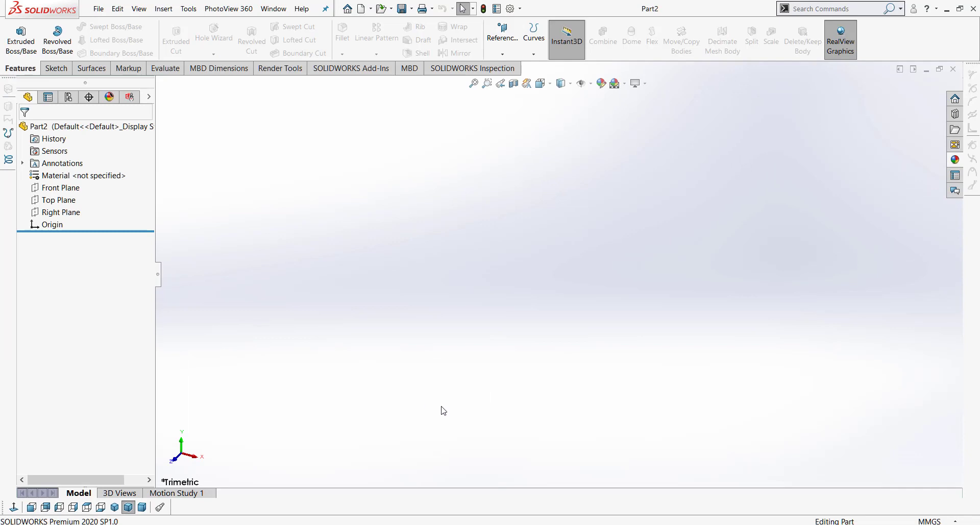
On the Front Plane, sketch a vertical construction line from above the origin down to the origin
{"action": "left_click", "coordinate": [57, 188]}
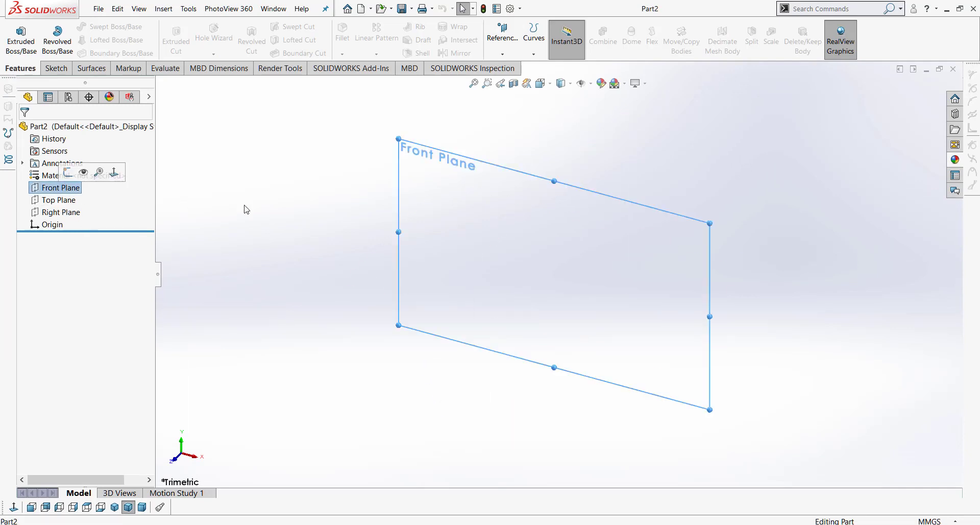
{"action": "left_click", "coordinate": [56, 68]}
{"action": "left_click", "coordinate": [16, 33]}
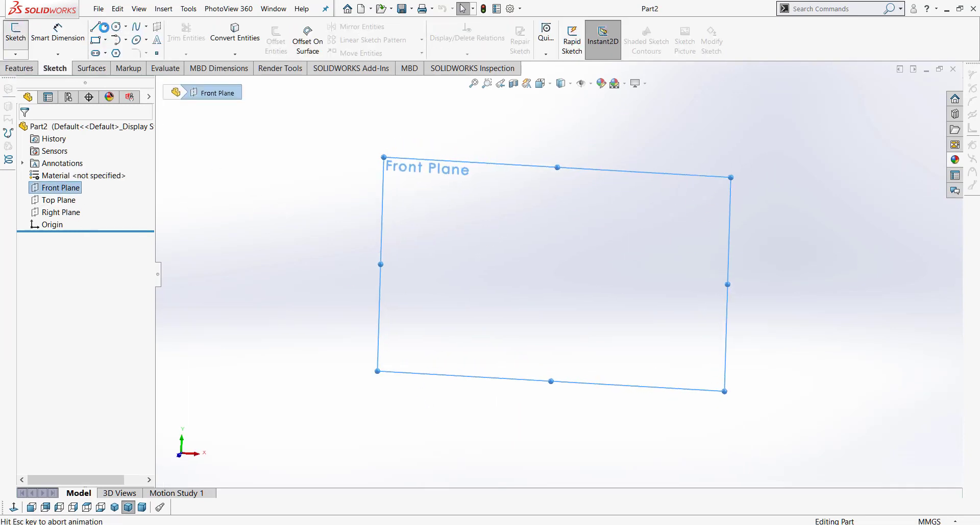
{"action": "left_click", "coordinate": [105, 27]}
{"action": "left_click", "coordinate": [124, 50]}
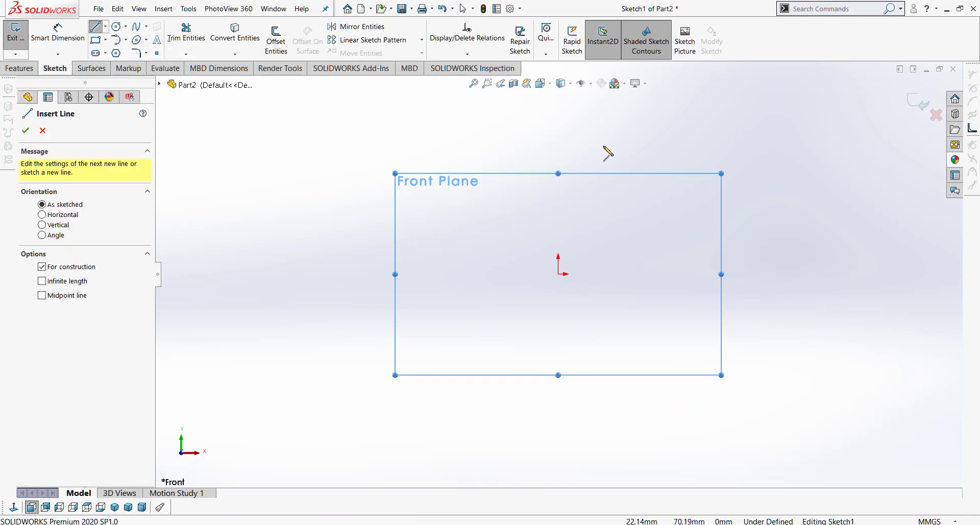
{"action": "left_click", "coordinate": [558, 135]}
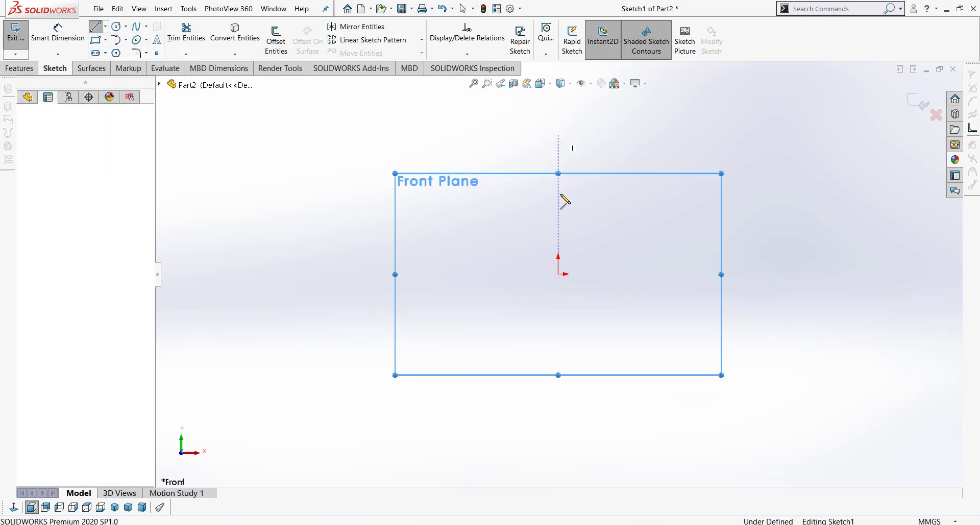
{"action": "left_click", "coordinate": [559, 276]}
{"action": "key", "text": "Escape"}
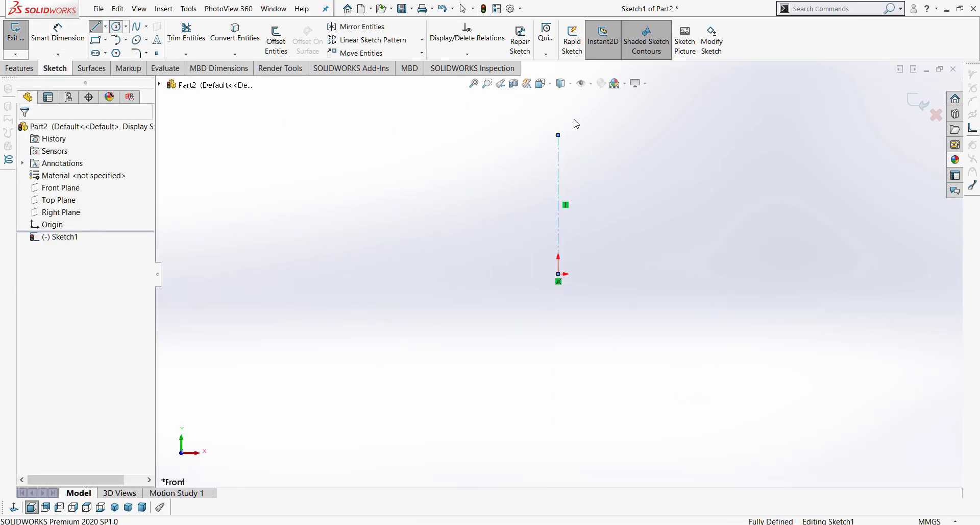
Sketch a circle of about 44 mm radius beside the construction line and move its centre to about X 65, Y 41 mm
{"action": "left_click", "coordinate": [644, 194]}
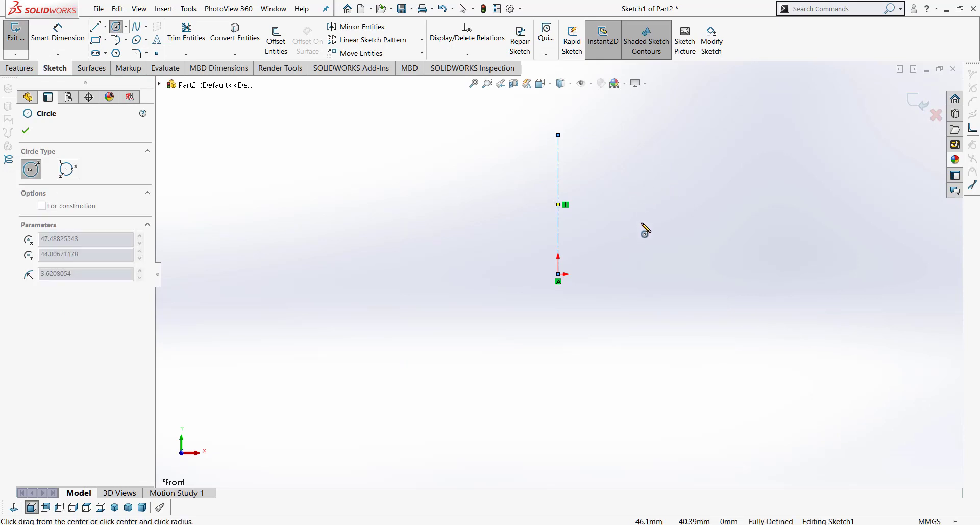
{"action": "left_click", "coordinate": [644, 277]}
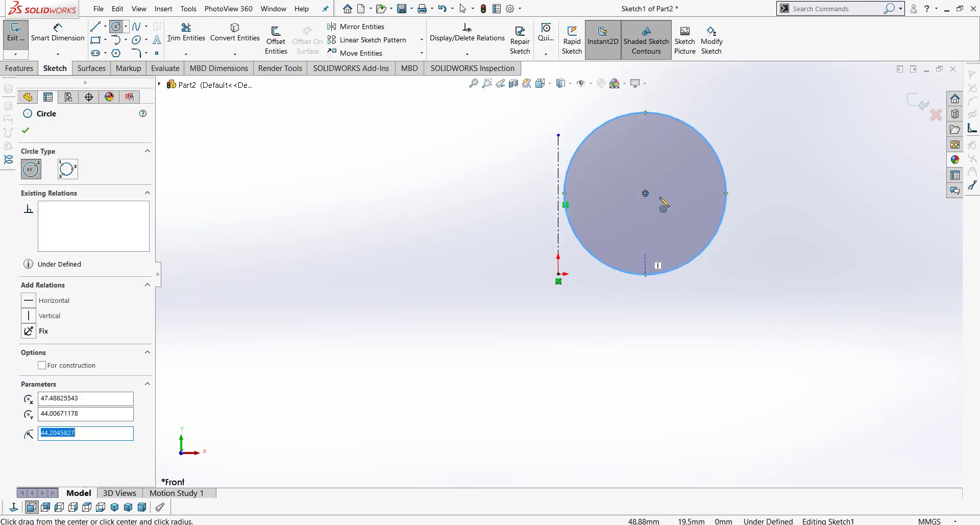
{"action": "key", "text": "Escape"}
{"action": "left_click_drag", "start_coordinate": [645, 194], "coordinate": [678, 199]}
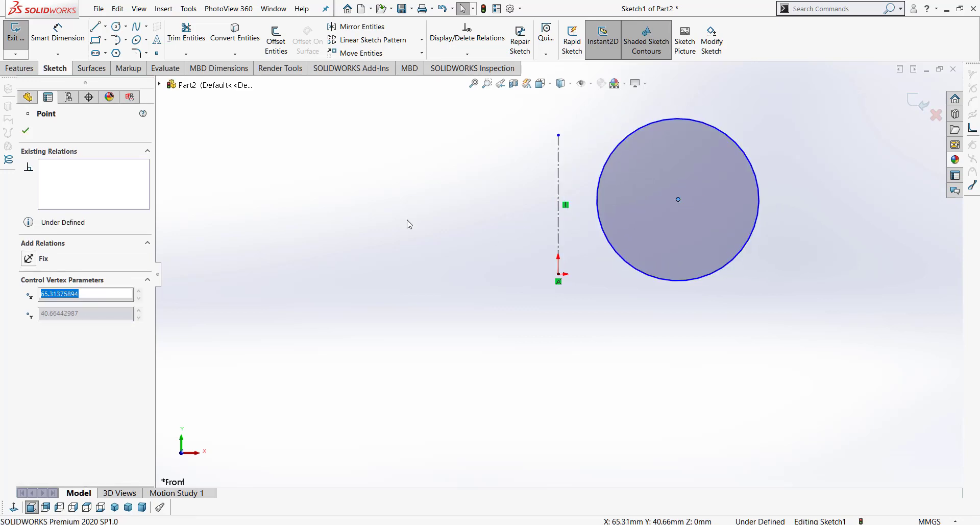
Revolve the circle 360 degrees around the construction line into a solid ring
{"action": "left_click", "coordinate": [19, 68]}
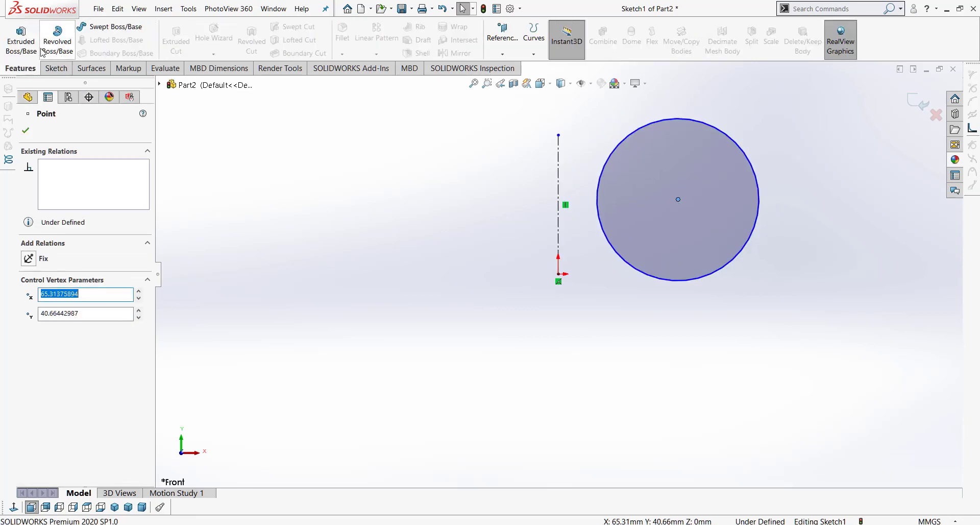
{"action": "left_click", "coordinate": [69, 40]}
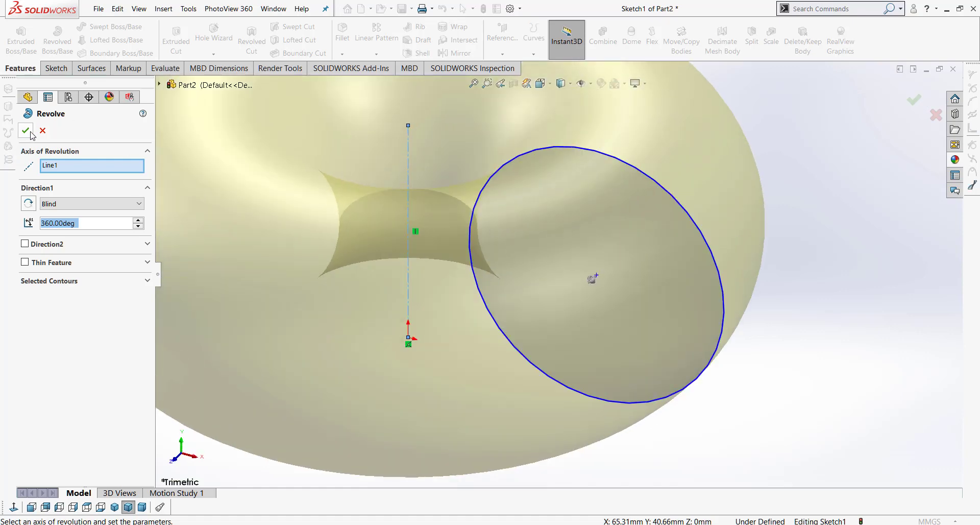
{"action": "left_click", "coordinate": [26, 132]}
{"action": "scroll", "coordinate": [511, 218], "scroll_direction": "up", "scroll_amount": 1}
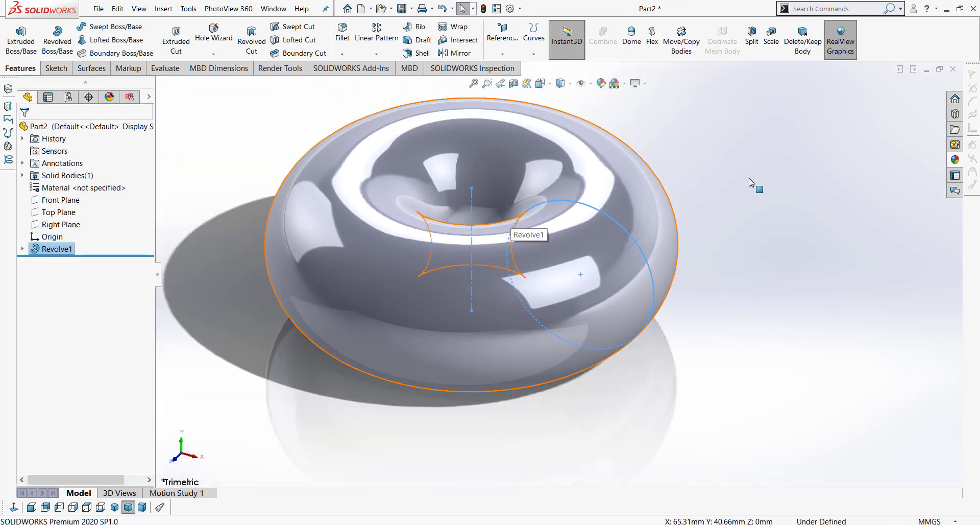
{"action": "left_click", "coordinate": [749, 177]}
{"action": "scroll", "coordinate": [504, 167], "scroll_direction": "up", "scroll_amount": 1}
Save the part to the Desktop as Doughnut
{"action": "left_click", "coordinate": [99, 9]}
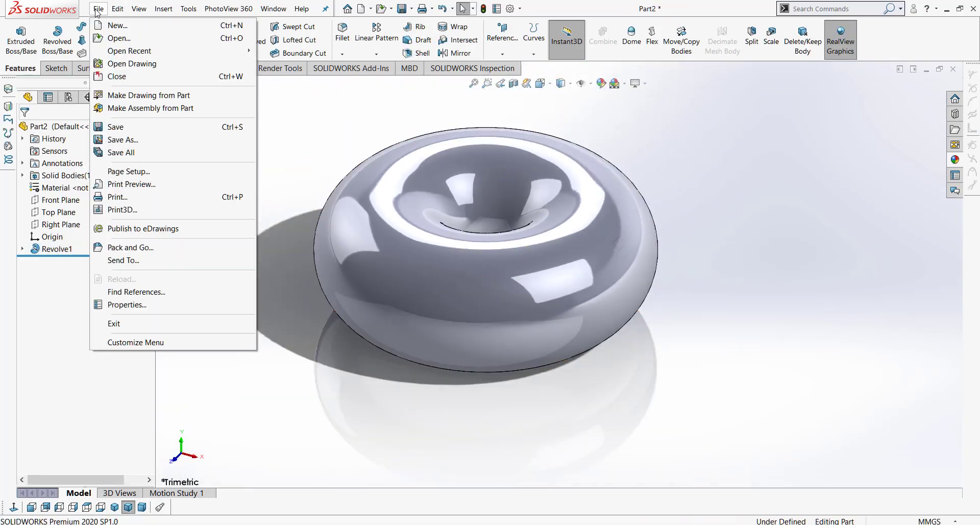
{"action": "left_click", "coordinate": [156, 127]}
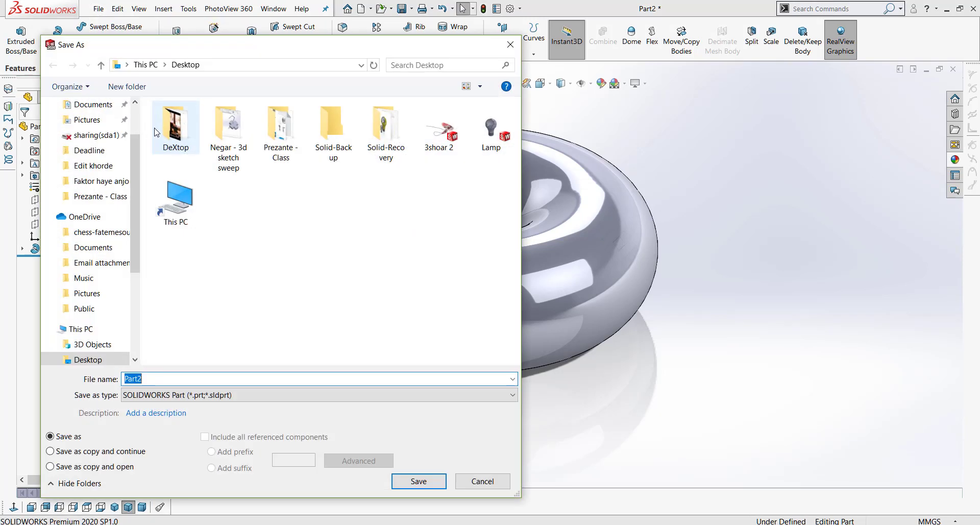
{"action": "type", "text": "D"}
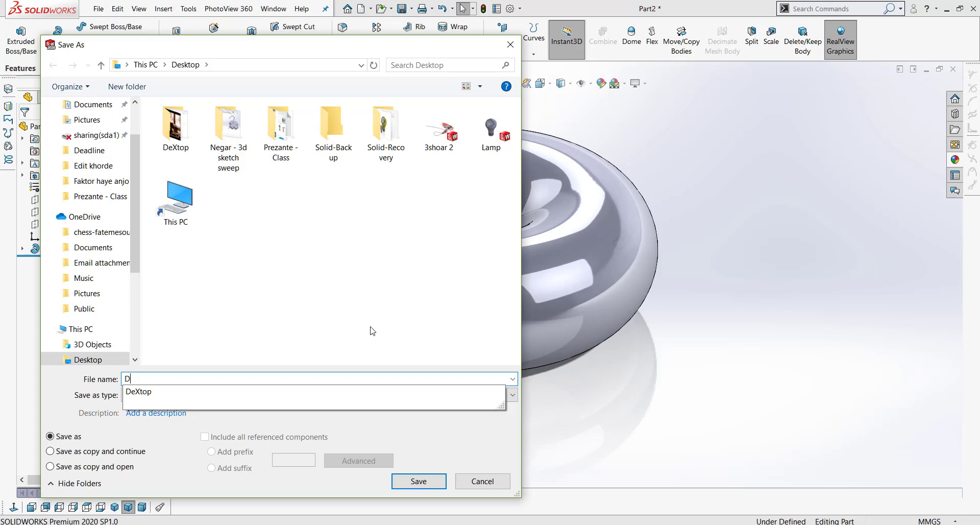
{"action": "type", "text": "oughnut"}
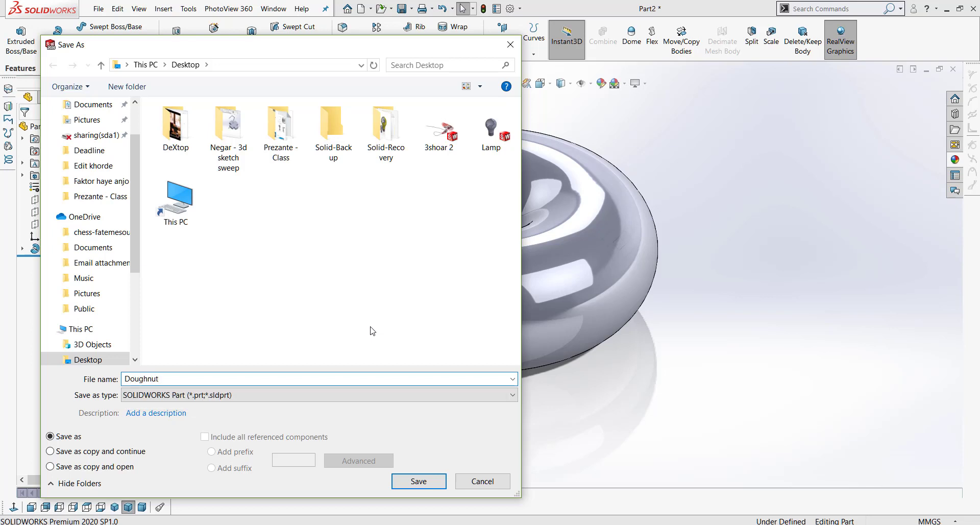
{"action": "key", "text": "Return"}
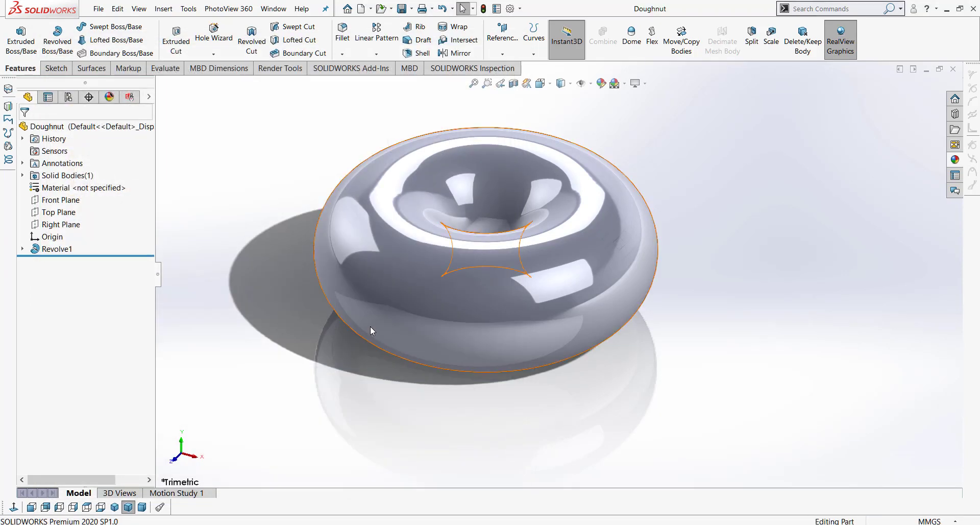
On the Top Plane, sketch a closed wavy spline around the origin, just inside the doughnut's outer edge
{"action": "left_click", "coordinate": [49, 212]}
{"action": "left_click", "coordinate": [55, 68]}
{"action": "left_click", "coordinate": [15, 34]}
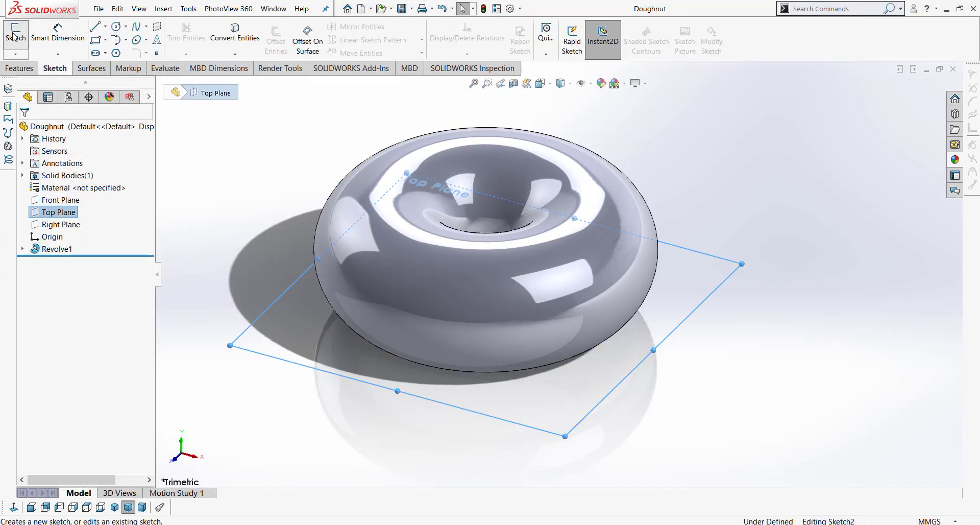
{"action": "left_click", "coordinate": [13, 507]}
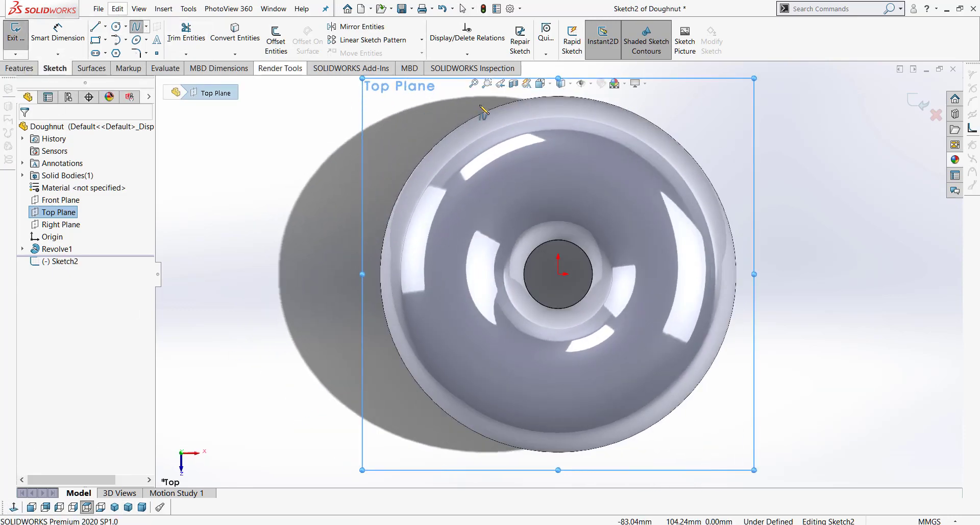
{"action": "scroll", "coordinate": [558, 125], "scroll_direction": "down", "scroll_amount": 2}
{"action": "left_click", "coordinate": [545, 125]}
{"action": "left_click", "coordinate": [599, 121]}
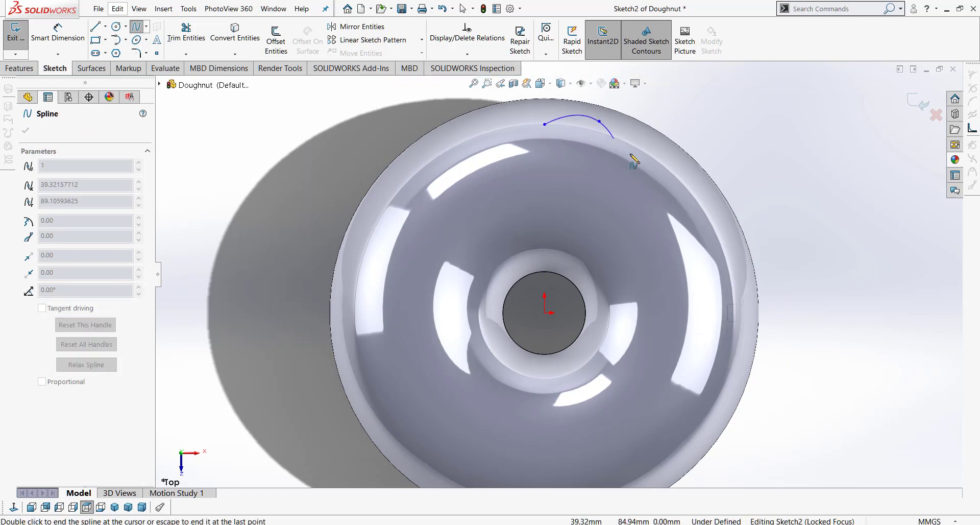
{"action": "left_click", "coordinate": [641, 168]}
{"action": "left_click", "coordinate": [704, 190]}
{"action": "left_click", "coordinate": [720, 240]}
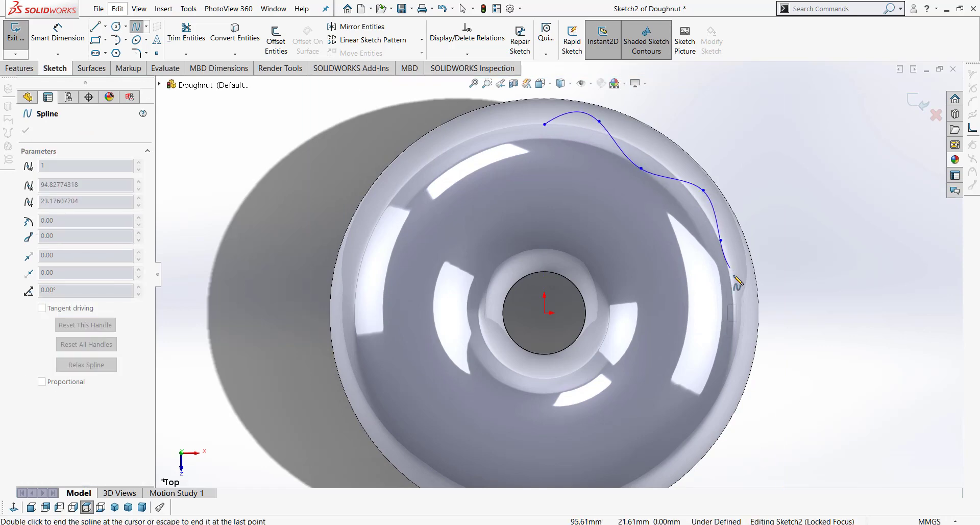
{"action": "left_click", "coordinate": [741, 325]}
{"action": "left_click", "coordinate": [721, 415]}
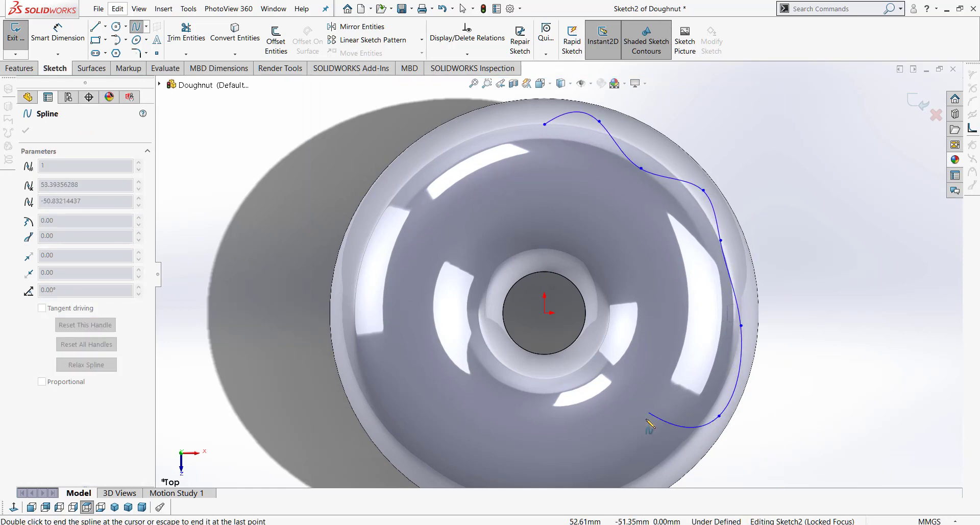
{"action": "middle_click_drag", "start_coordinate": [654, 429], "coordinate": [605, 346], "text": "ctrl"}
{"action": "left_click", "coordinate": [612, 356]}
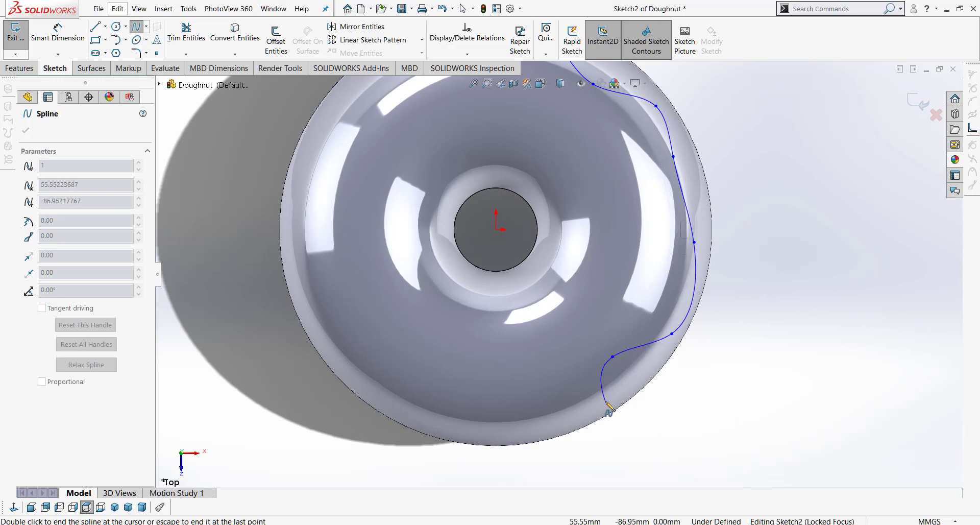
{"action": "left_click", "coordinate": [606, 401]}
{"action": "left_click", "coordinate": [536, 377]}
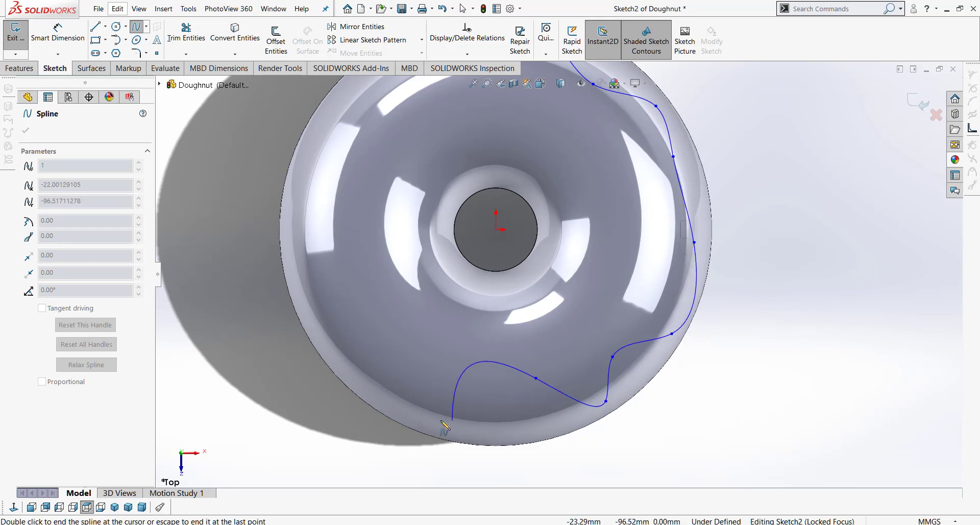
{"action": "left_click", "coordinate": [435, 417]}
{"action": "left_click", "coordinate": [360, 341]}
{"action": "left_click", "coordinate": [307, 291]}
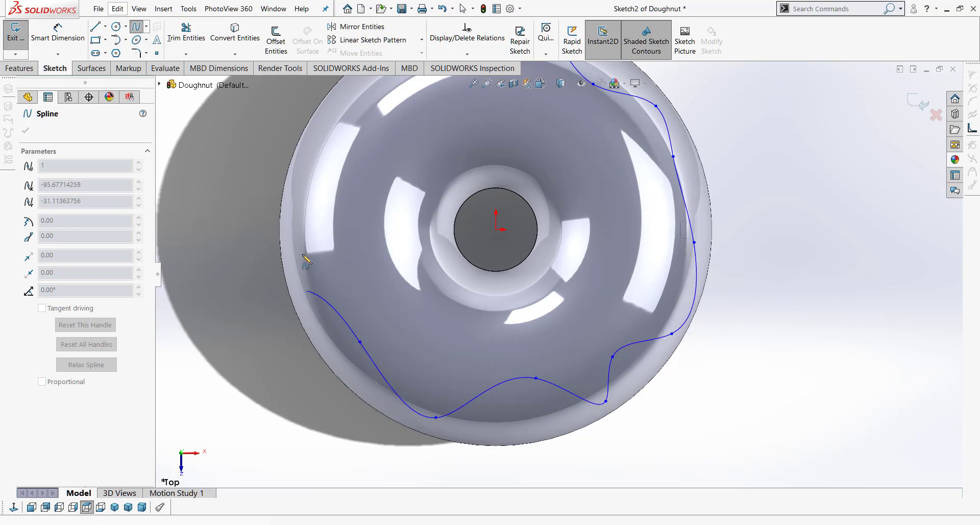
{"action": "left_click", "coordinate": [304, 195]}
{"action": "scroll", "coordinate": [346, 143], "scroll_direction": "up", "scroll_amount": 3}
{"action": "scroll", "coordinate": [348, 145], "scroll_direction": "down", "scroll_amount": 3}
{"action": "left_click", "coordinate": [550, 225]}
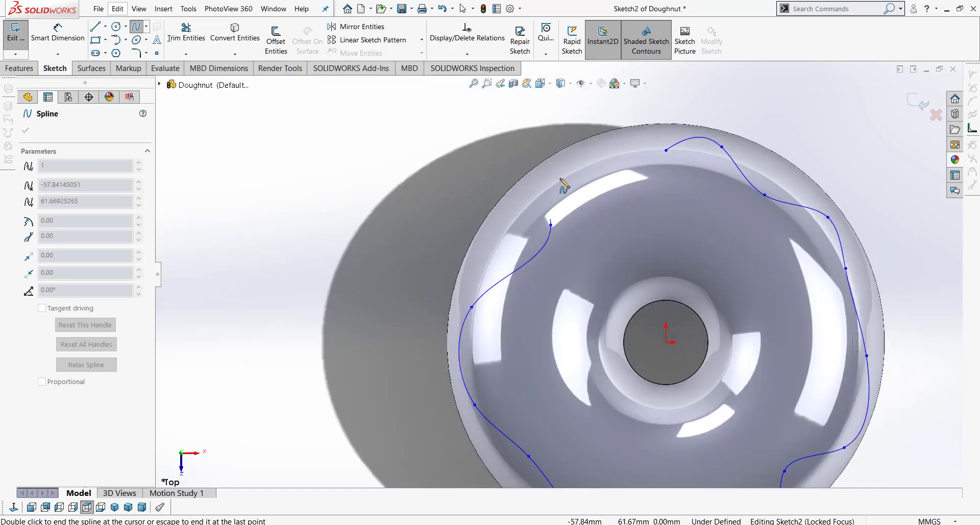
{"action": "left_click", "coordinate": [570, 168]}
{"action": "left_click", "coordinate": [667, 152]}
{"action": "scroll", "coordinate": [556, 270], "scroll_direction": "up", "scroll_amount": 2}
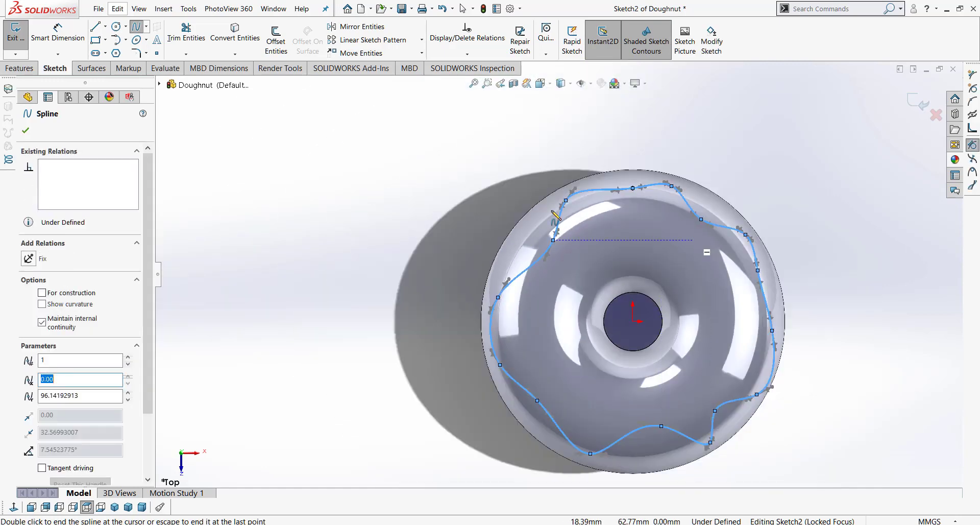
Add a circle of about 36 mm radius centred on the origin inside the spline
{"action": "left_click", "coordinate": [117, 28]}
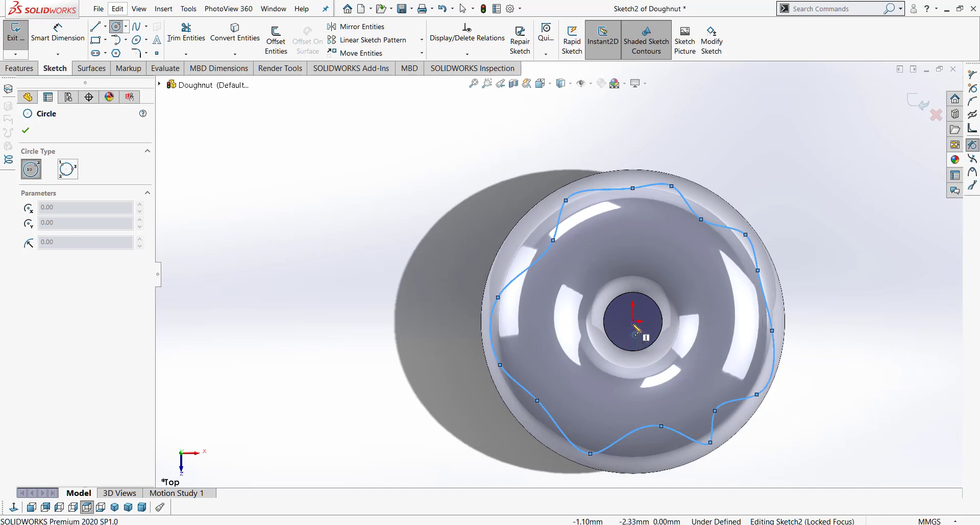
{"action": "left_click", "coordinate": [634, 322]}
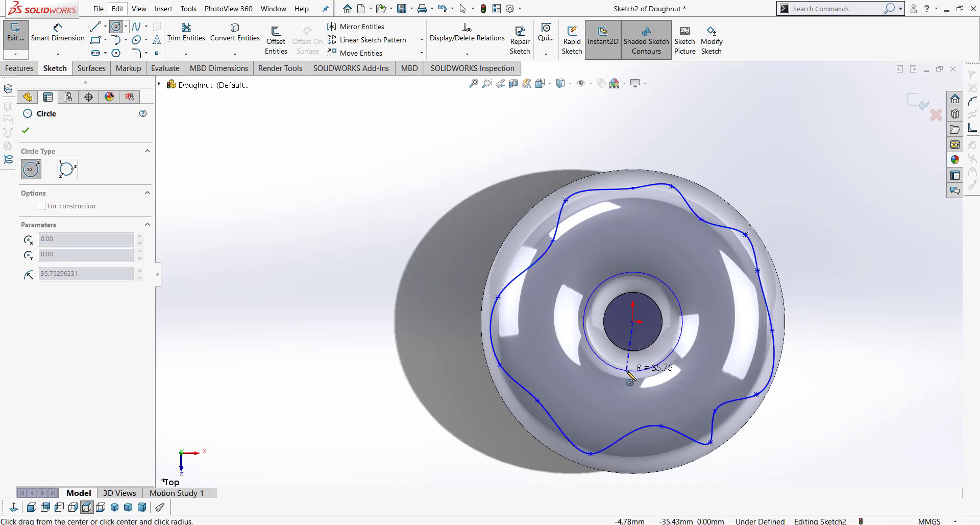
{"action": "left_click", "coordinate": [631, 378]}
Start a boss extrusion of the sketch containing the wavy spline and the circle
{"action": "middle_click_drag", "start_coordinate": [630, 378], "coordinate": [630, 327]}
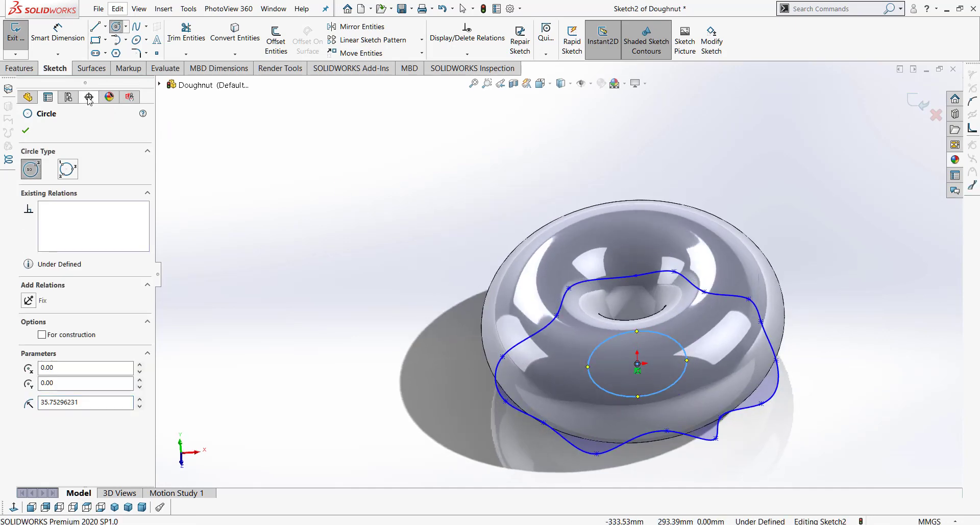
{"action": "left_click", "coordinate": [19, 68]}
{"action": "key", "text": "Escape"}
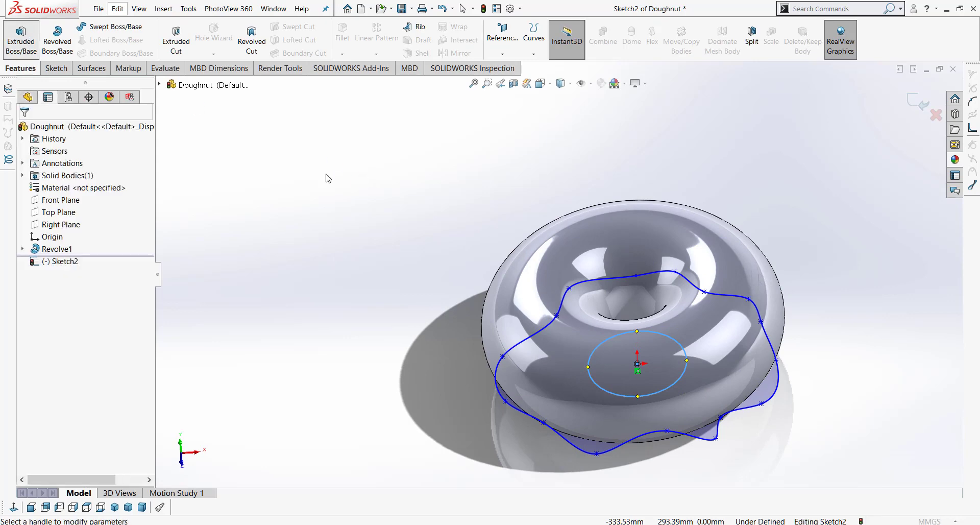
{"action": "left_click", "coordinate": [21, 36]}
Try ending the extrusion with a 10 mm Offset From Surface on the doughnut's face, and switch the end condition back to Blind
{"action": "left_click", "coordinate": [92, 201]}
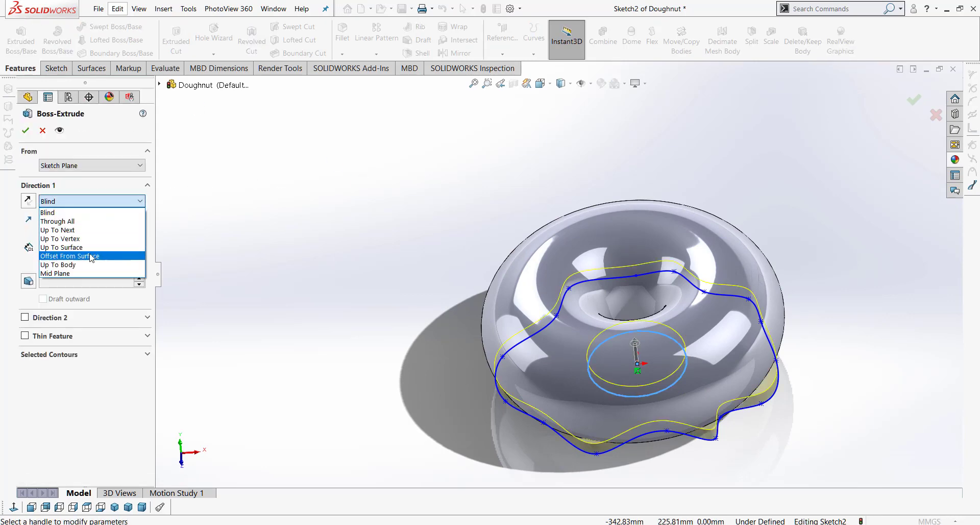
{"action": "left_click", "coordinate": [93, 255]}
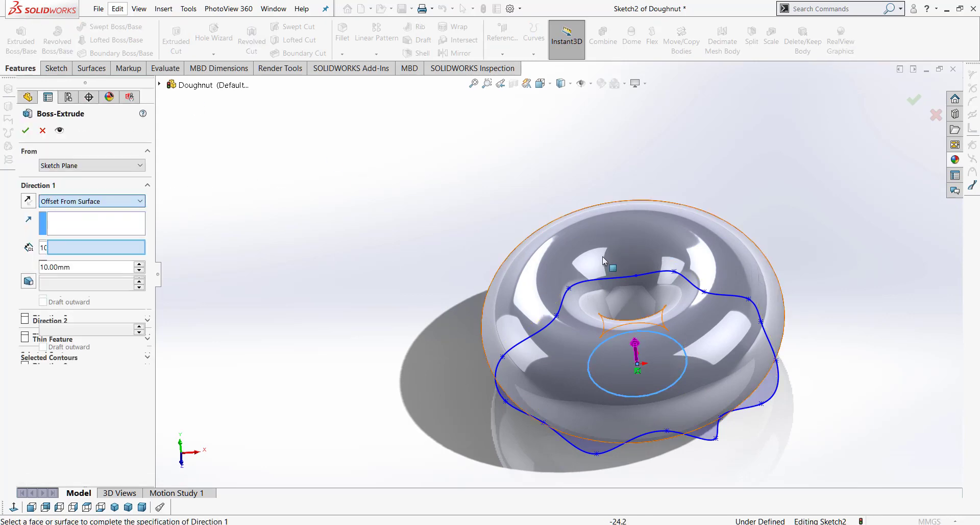
{"action": "left_click", "coordinate": [580, 242]}
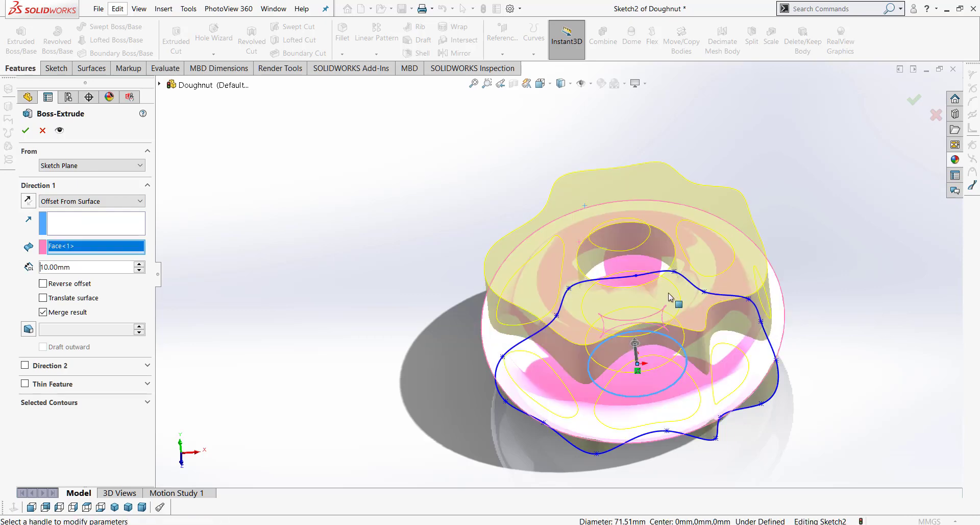
{"action": "middle_click_drag", "start_coordinate": [678, 291], "coordinate": [654, 174]}
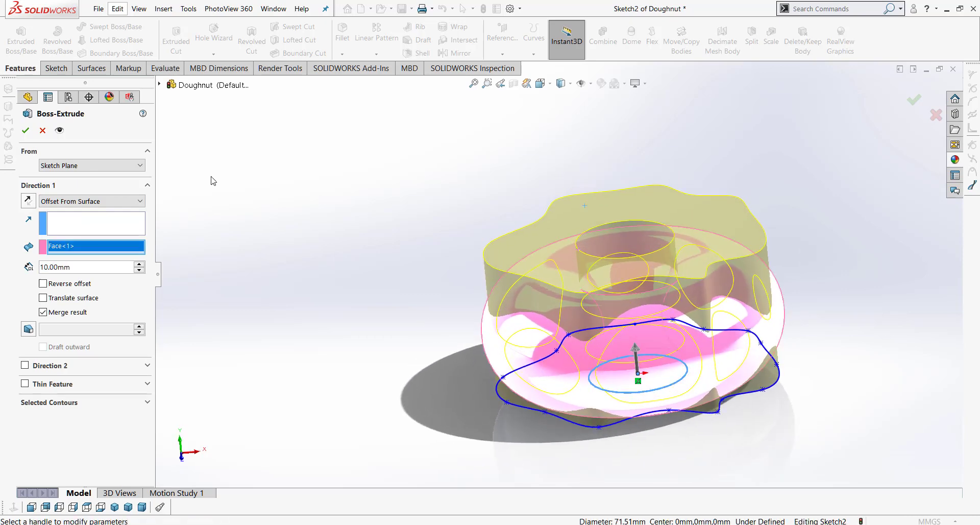
{"action": "left_click", "coordinate": [92, 201]}
{"action": "left_click", "coordinate": [84, 211]}
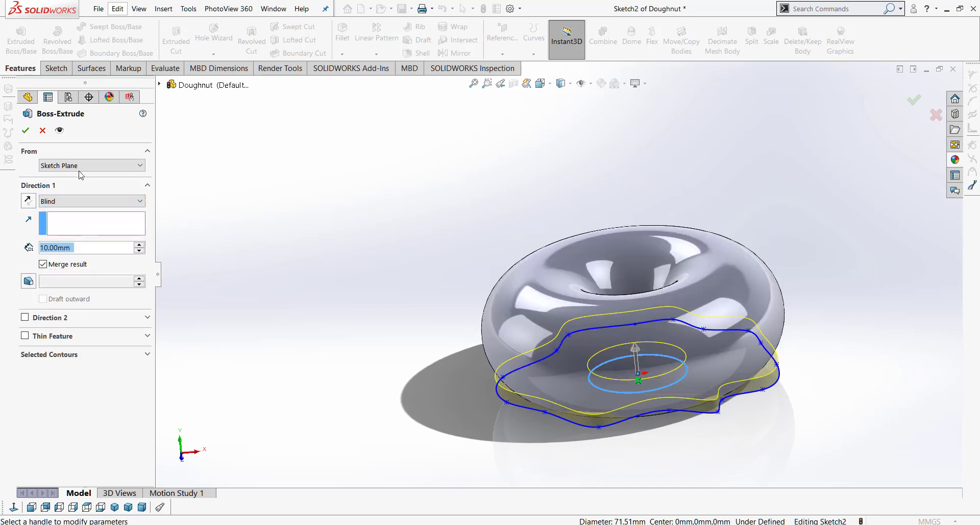
End the extrusion with a 10 mm Offset From Surface on the doughnut's face and enable Translate surface
{"action": "left_click", "coordinate": [82, 165]}
{"action": "left_click", "coordinate": [89, 165]}
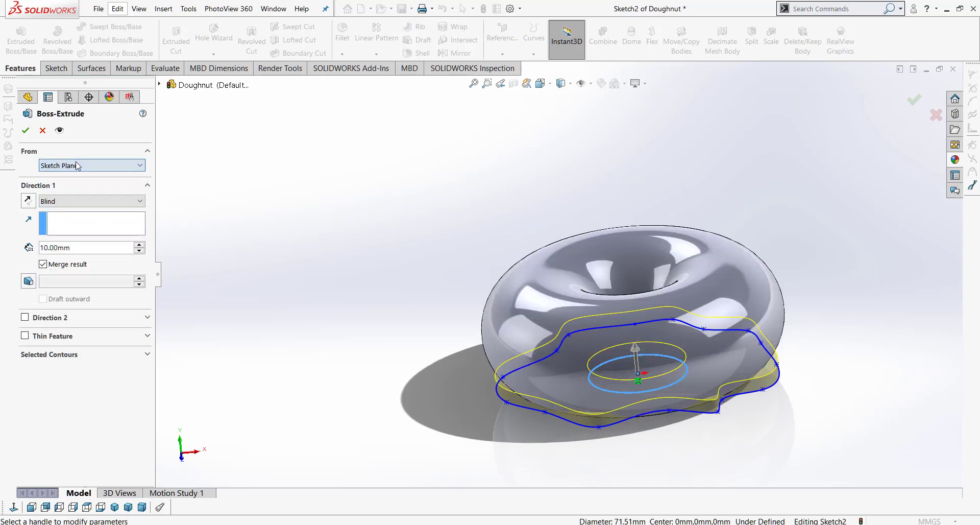
{"action": "left_click", "coordinate": [90, 165]}
{"action": "left_click", "coordinate": [82, 165]}
{"action": "left_click", "coordinate": [91, 201]}
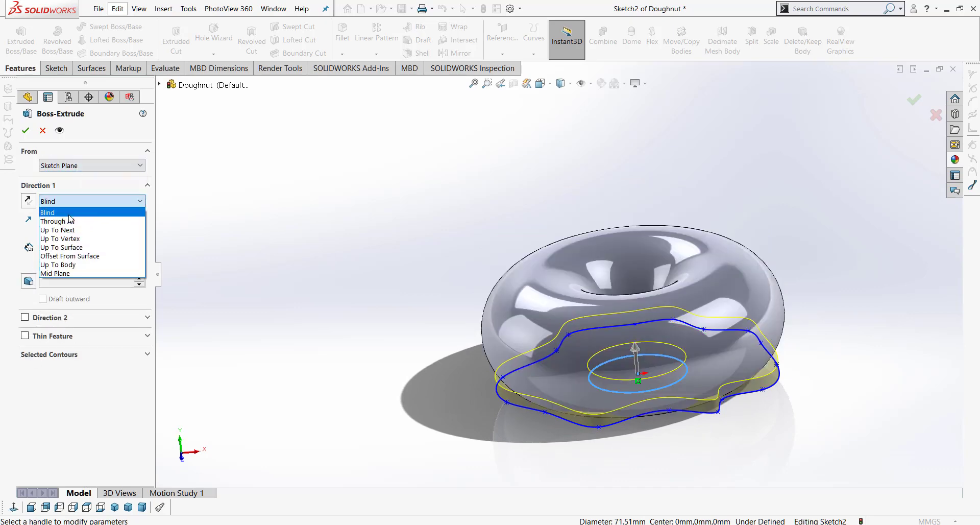
{"action": "left_click", "coordinate": [84, 255]}
{"action": "left_click", "coordinate": [554, 245]}
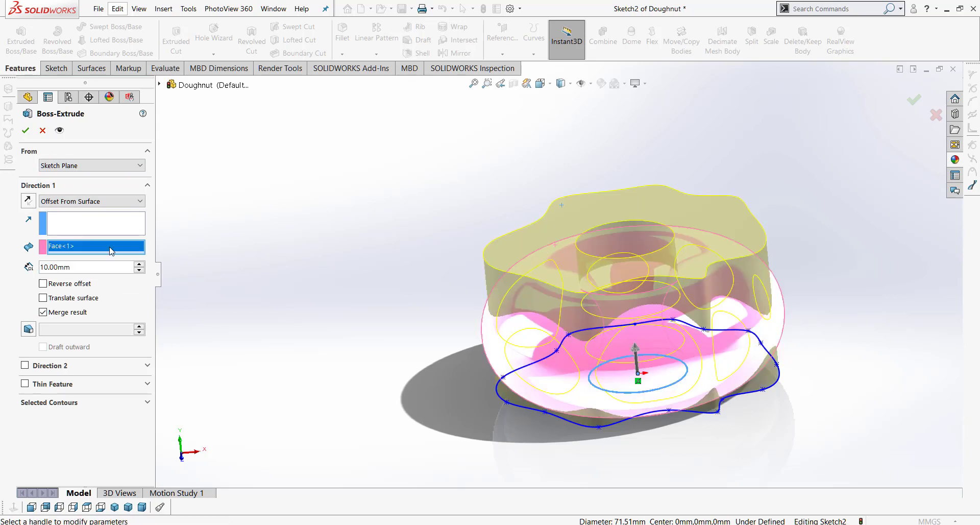
{"action": "left_click", "coordinate": [42, 297]}
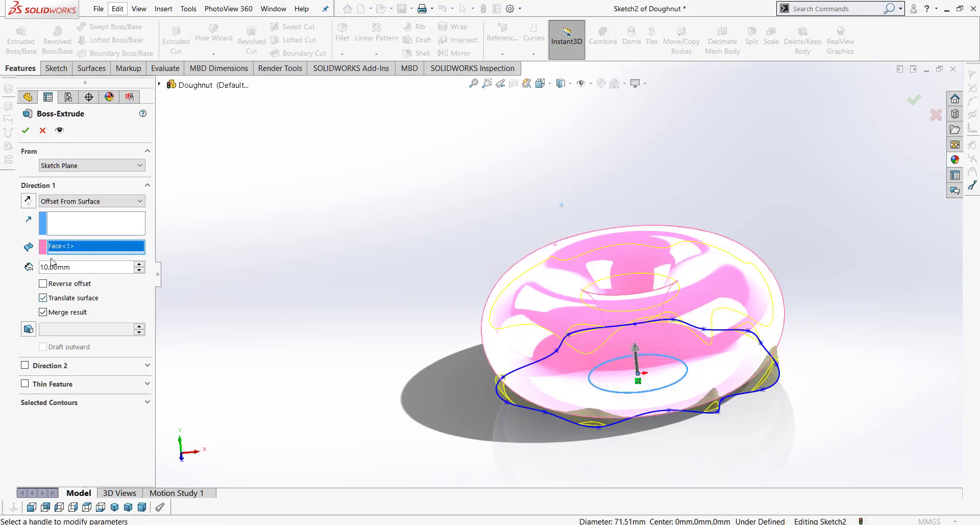
{"action": "left_click", "coordinate": [29, 201]}
{"action": "left_click", "coordinate": [66, 287]}
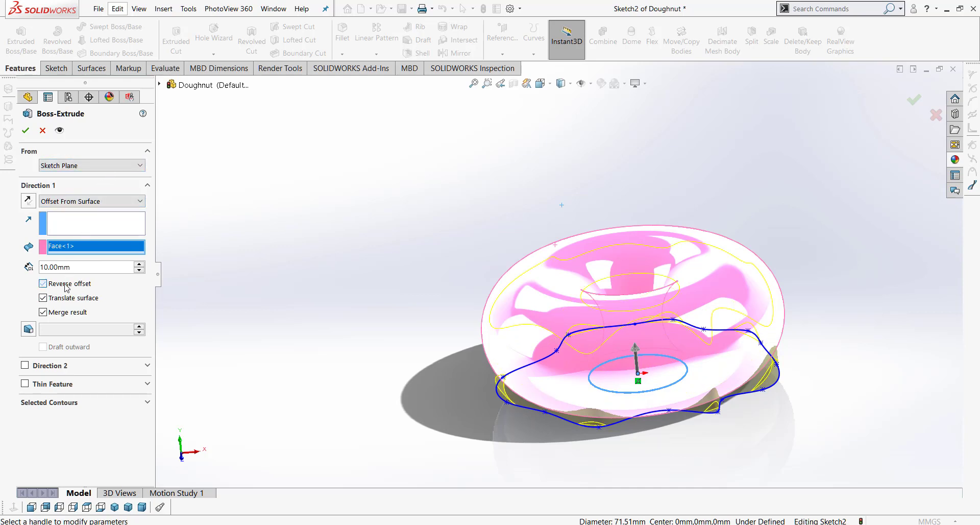
Start the extrusion from a 30 mm offset of the sketch plane
{"action": "left_click", "coordinate": [88, 168]}
{"action": "left_click", "coordinate": [80, 188]}
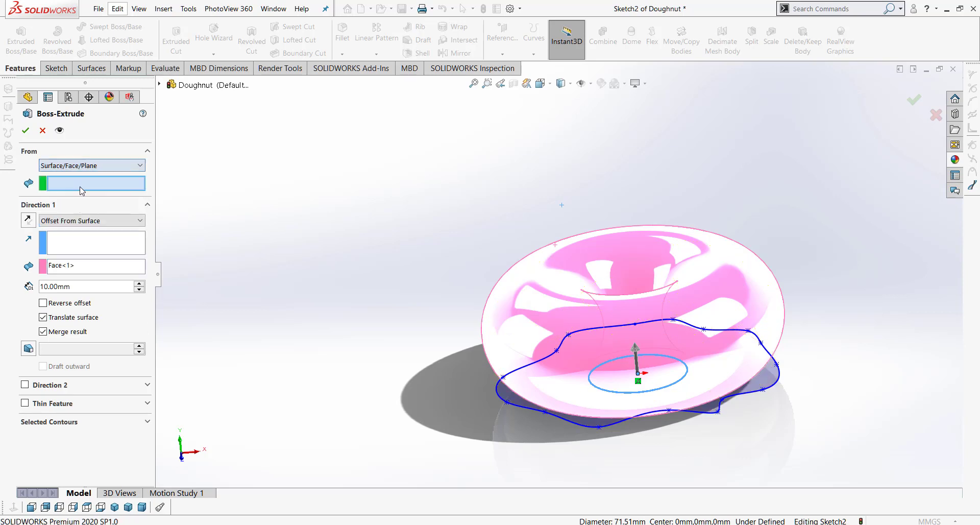
{"action": "left_click", "coordinate": [92, 166]}
{"action": "left_click", "coordinate": [82, 199]}
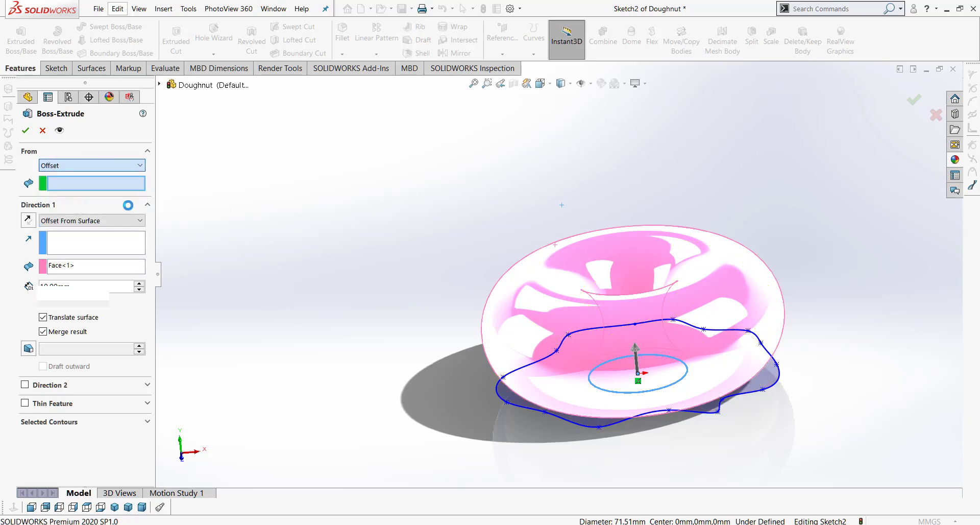
{"action": "left_click", "coordinate": [139, 182]}
{"action": "left_click", "coordinate": [139, 182]}
{"action": "left_click", "coordinate": [139, 182]}
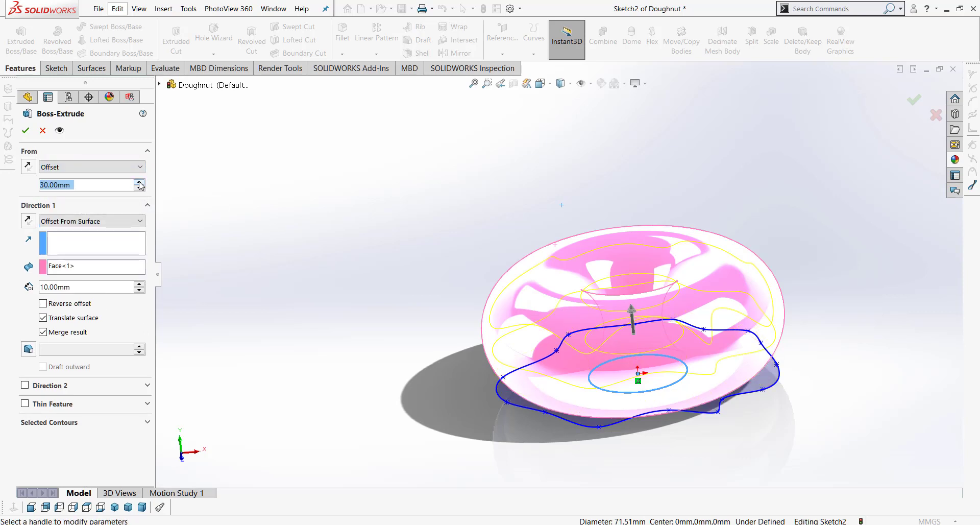
Reverse the surface offset, set it to 1 mm and finish the icing extrusion as a separate body without merging
{"action": "left_click", "coordinate": [28, 221]}
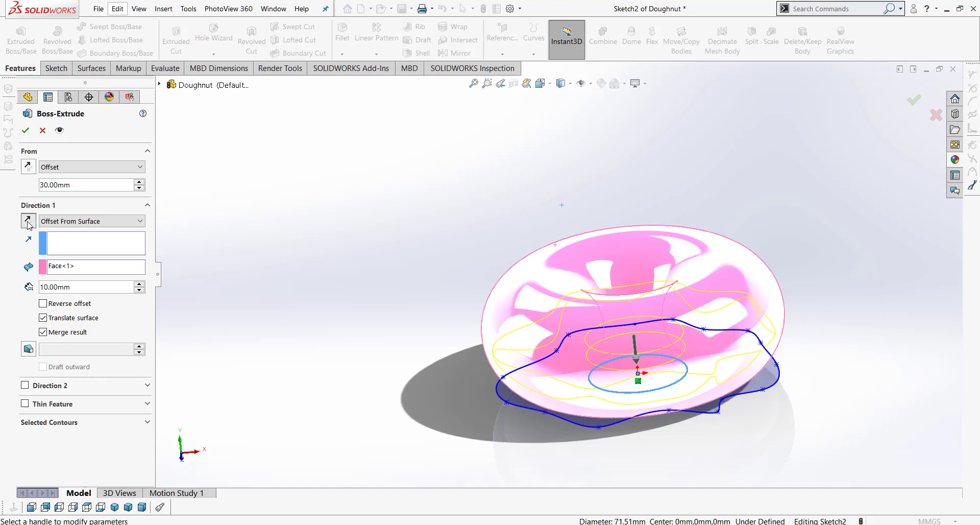
{"action": "left_click", "coordinate": [63, 305]}
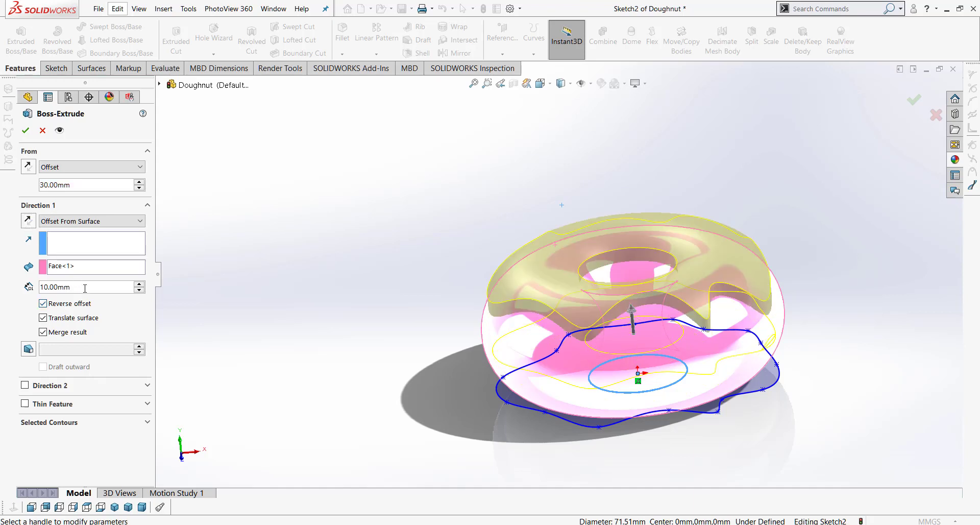
{"action": "type", "text": "1"}
{"action": "key", "text": "Return"}
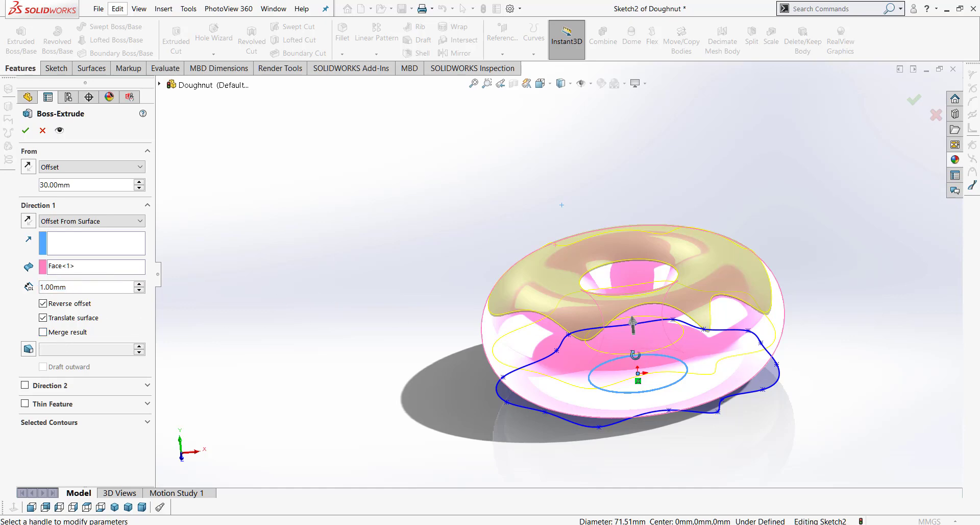
{"action": "middle_click_drag", "start_coordinate": [635, 355], "coordinate": [620, 403]}
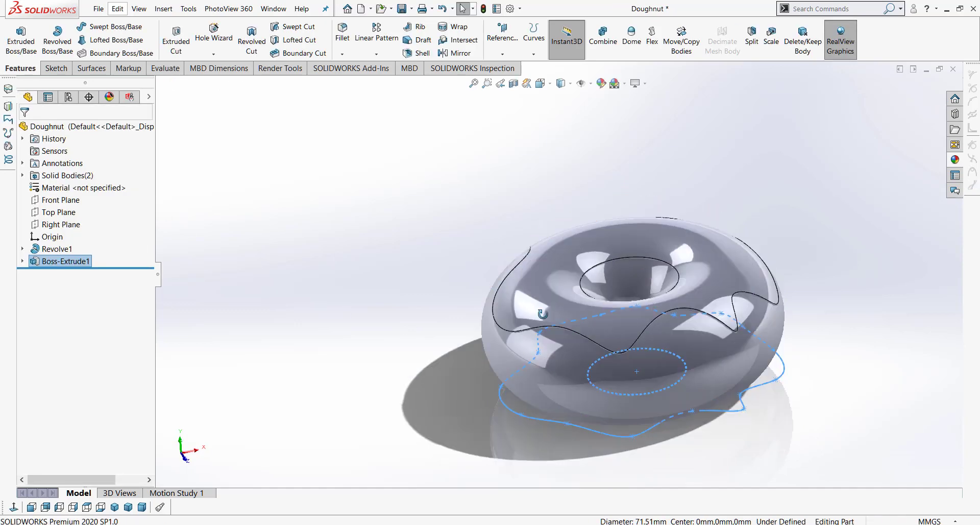
{"action": "left_click", "coordinate": [666, 211]}
Edit the icing extrusion's sketch and shrink the centre circle to about 42.8 mm diameter
{"action": "scroll", "coordinate": [686, 301], "scroll_direction": "down", "scroll_amount": 4}
{"action": "middle_click_drag", "start_coordinate": [658, 339], "coordinate": [666, 395]}
{"action": "left_click", "coordinate": [22, 261]}
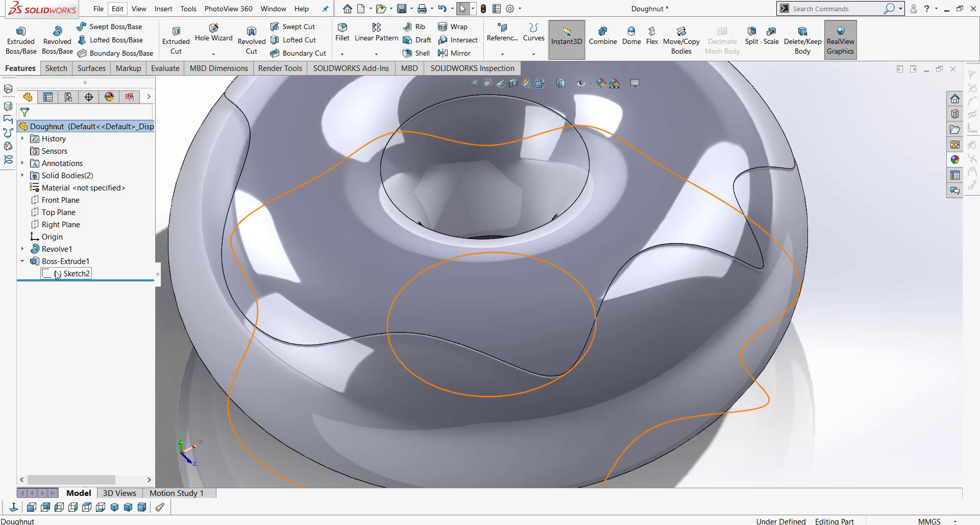
{"action": "right_click", "coordinate": [72, 273]}
{"action": "left_click", "coordinate": [76, 239]}
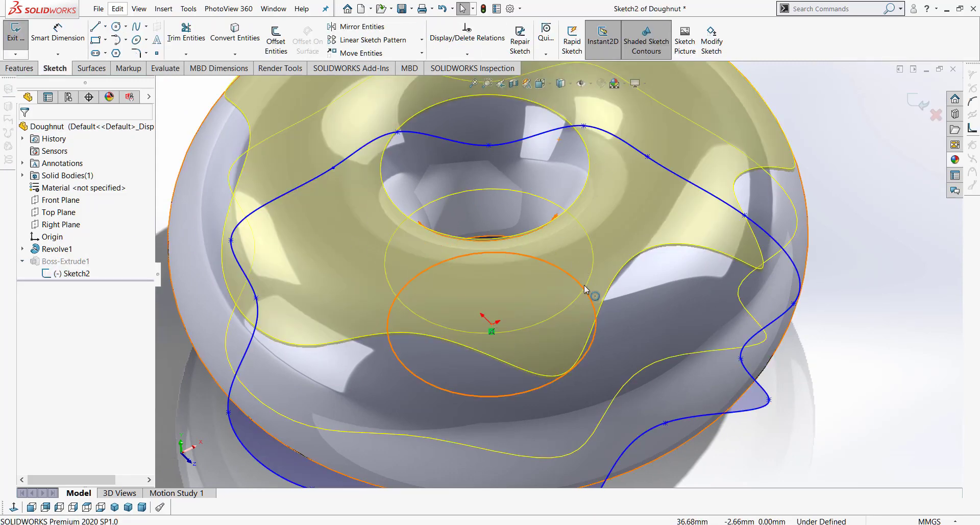
{"action": "left_click", "coordinate": [555, 299]}
{"action": "left_click_drag", "start_coordinate": [553, 300], "coordinate": [549, 305]}
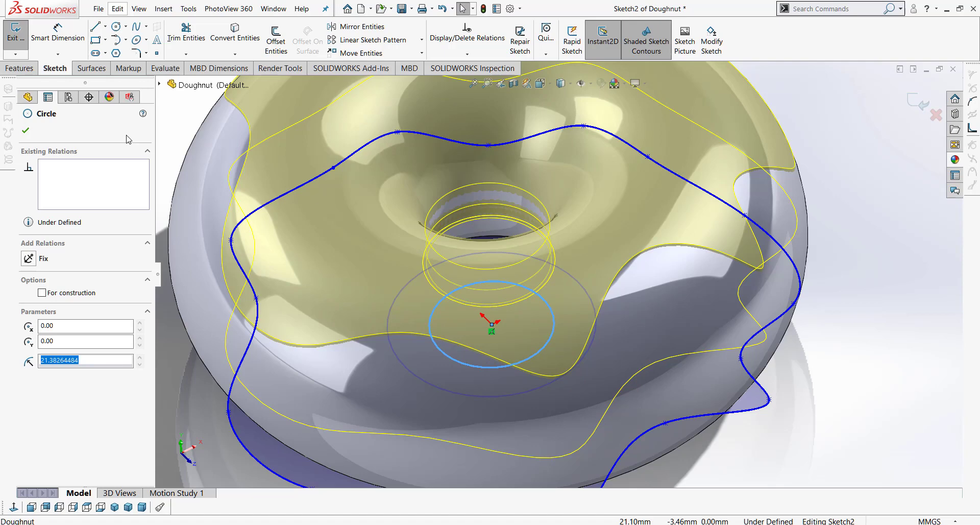
{"action": "left_click", "coordinate": [26, 130]}
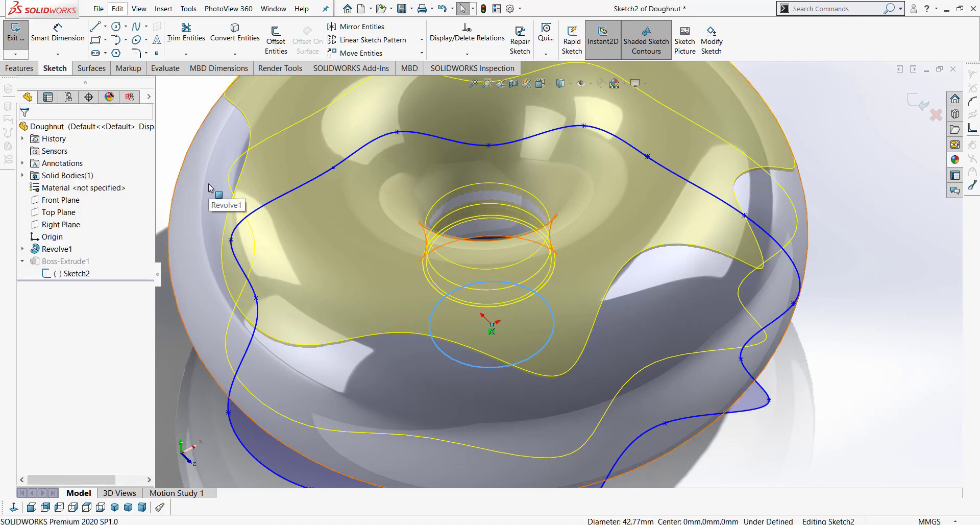
Enlarge the sketch's centre circle to about 47.2 mm diameter and exit the sketch
{"action": "scroll", "coordinate": [427, 224], "scroll_direction": "up", "scroll_amount": 1}
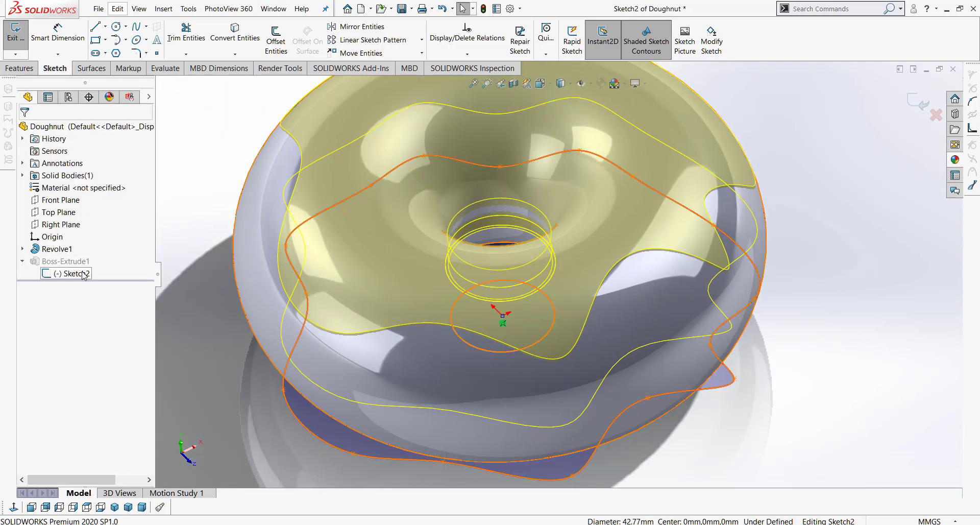
{"action": "left_click", "coordinate": [551, 298]}
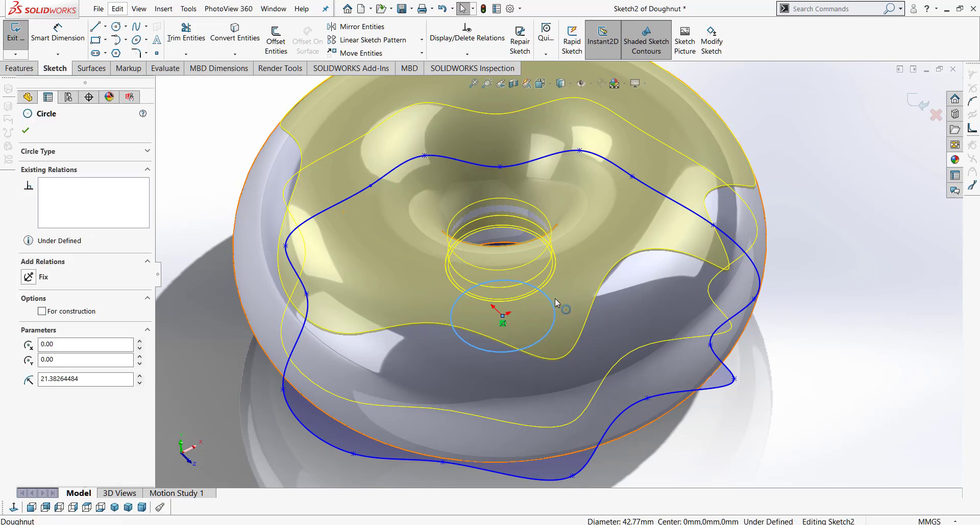
{"action": "left_click_drag", "start_coordinate": [559, 298], "coordinate": [556, 299]}
{"action": "left_click", "coordinate": [28, 130]}
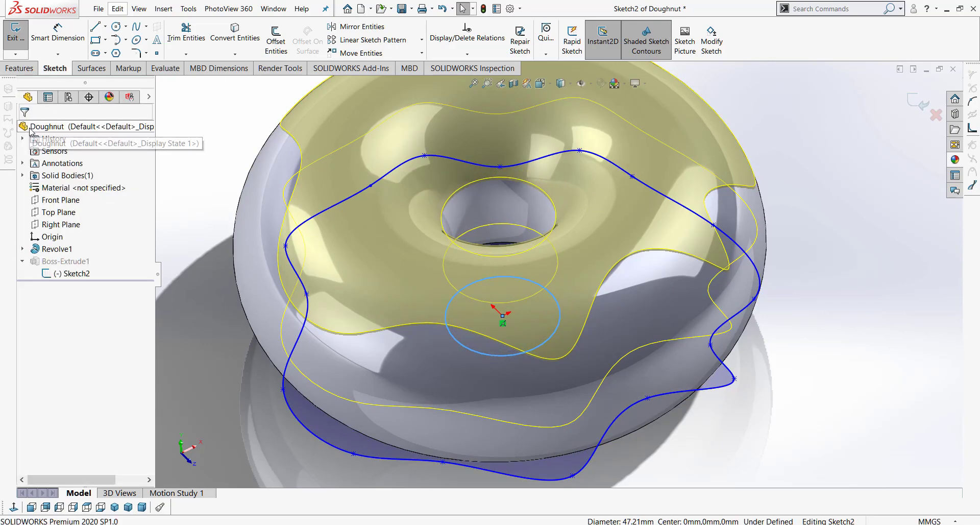
{"action": "left_click", "coordinate": [912, 104]}
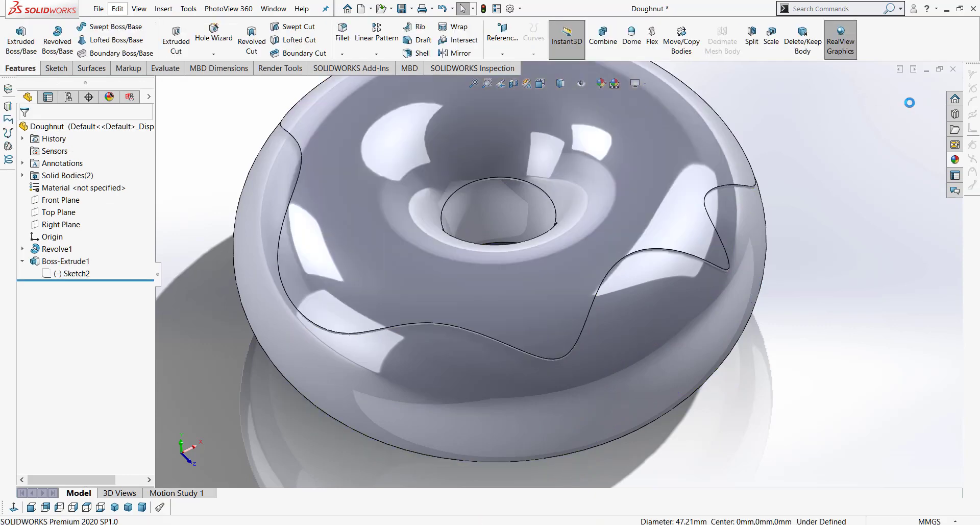
Apply the white low gloss plastic appearance to the doughnut's base body
{"action": "left_click", "coordinate": [961, 161]}
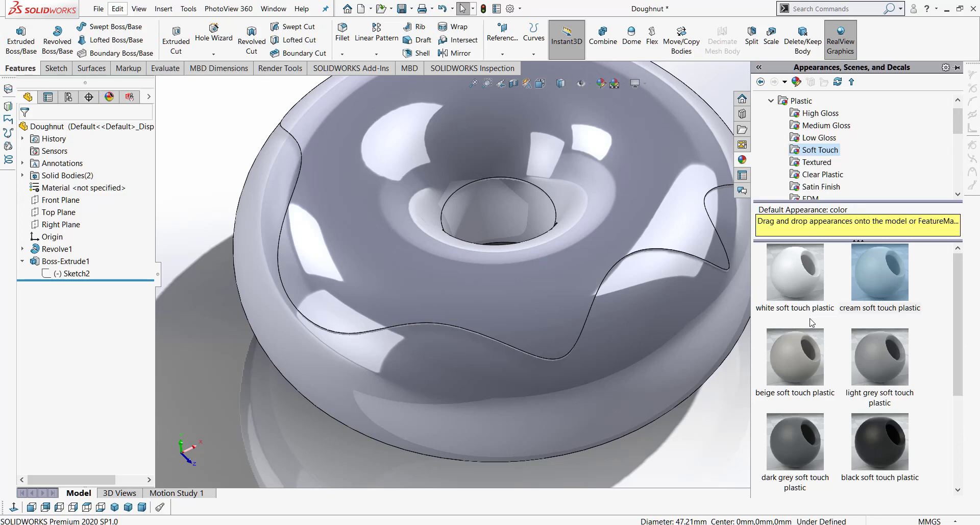
{"action": "left_click", "coordinate": [820, 187]}
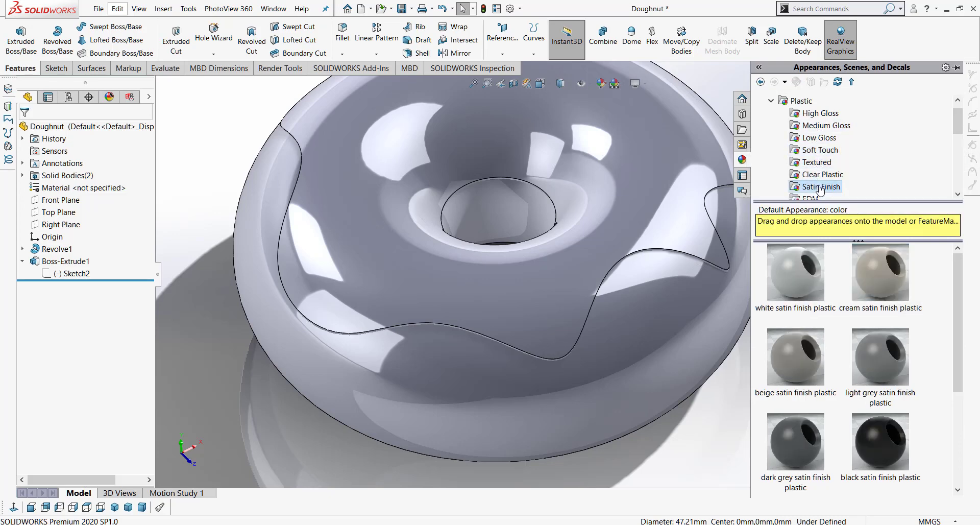
{"action": "left_click", "coordinate": [819, 138]}
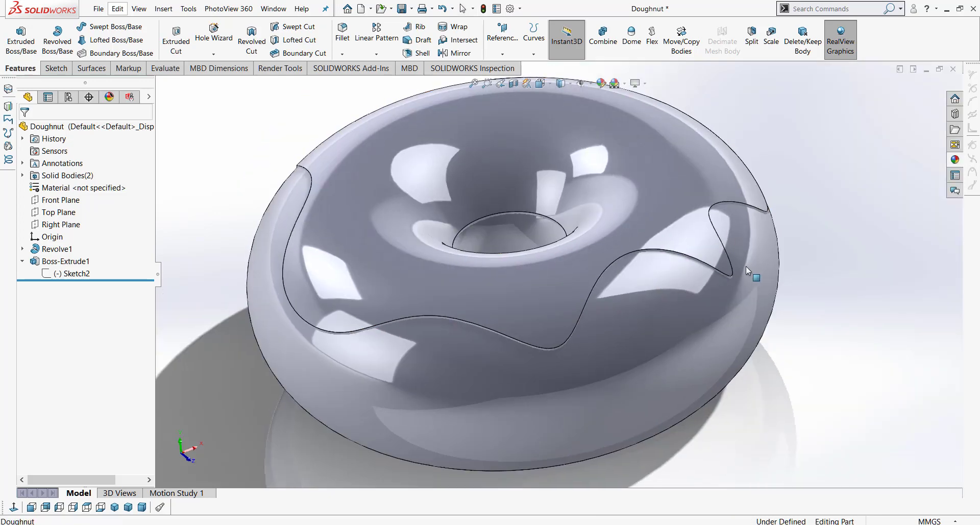
{"action": "left_click", "coordinate": [961, 160]}
{"action": "left_click_drag", "start_coordinate": [813, 258], "coordinate": [683, 336]}
{"action": "left_click", "coordinate": [692, 338]}
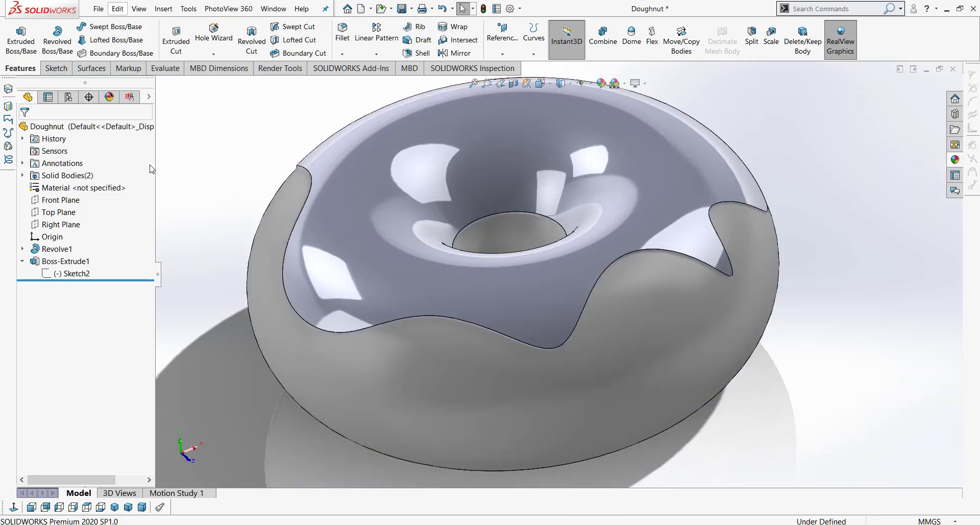
Recolour the base body's white low gloss plastic to a warm cream dough tone, fine-tuning its blue component
{"action": "left_click", "coordinate": [118, 101]}
{"action": "right_click", "coordinate": [52, 164]}
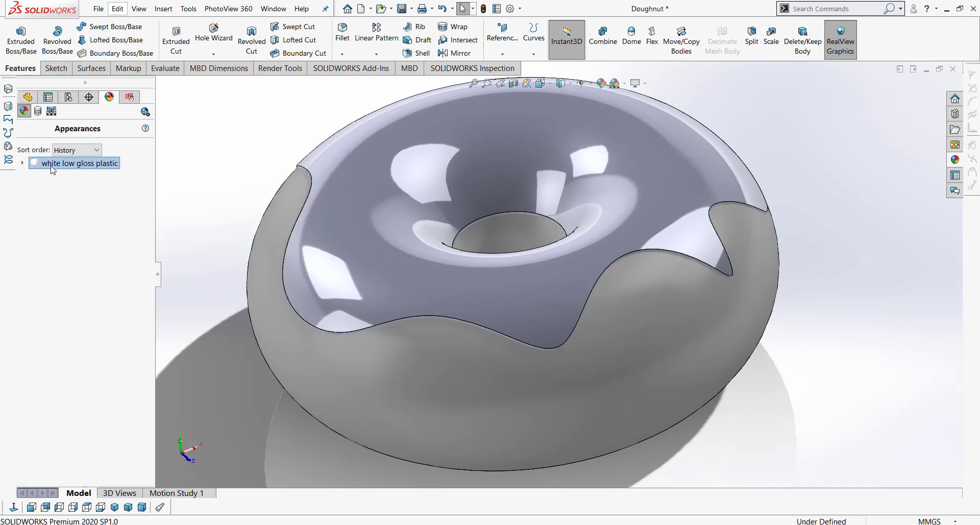
{"action": "left_click", "coordinate": [74, 186]}
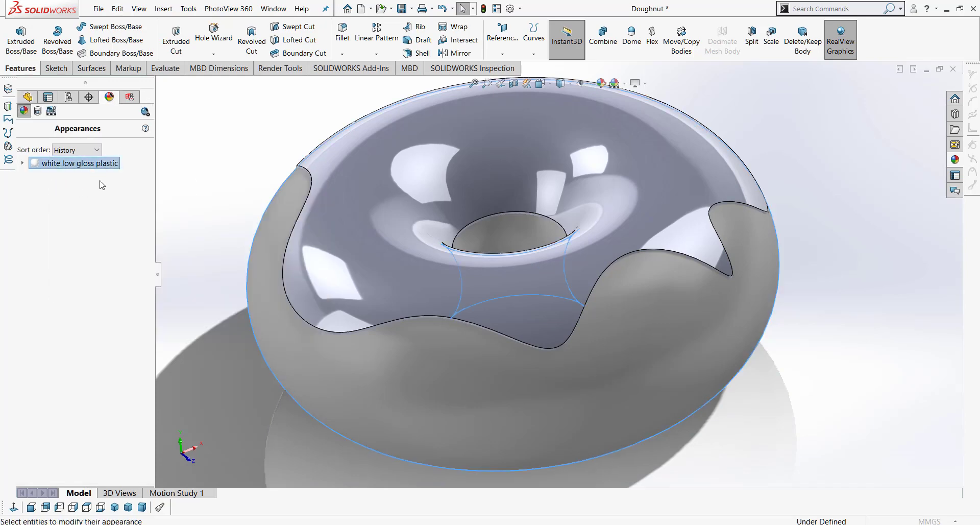
{"action": "left_click", "coordinate": [48, 426]}
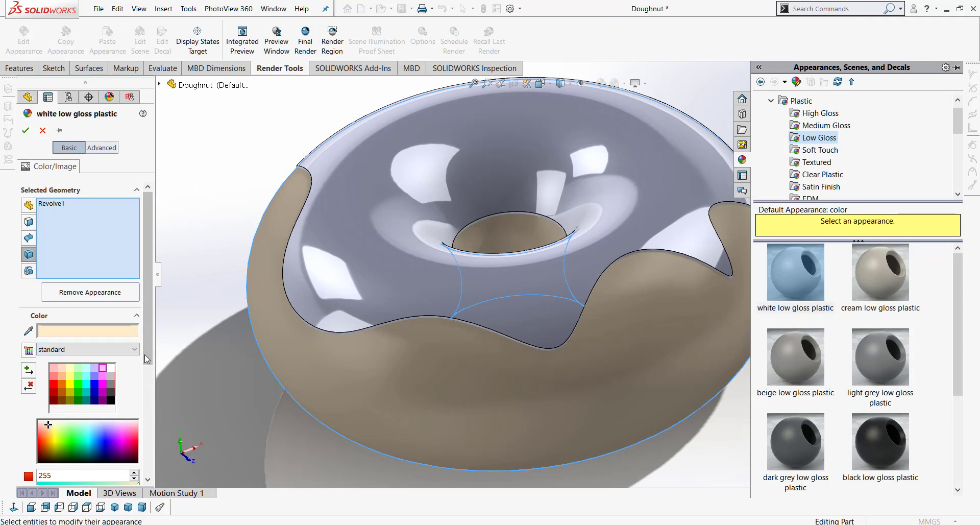
{"action": "left_click_drag", "start_coordinate": [146, 352], "coordinate": [153, 406]}
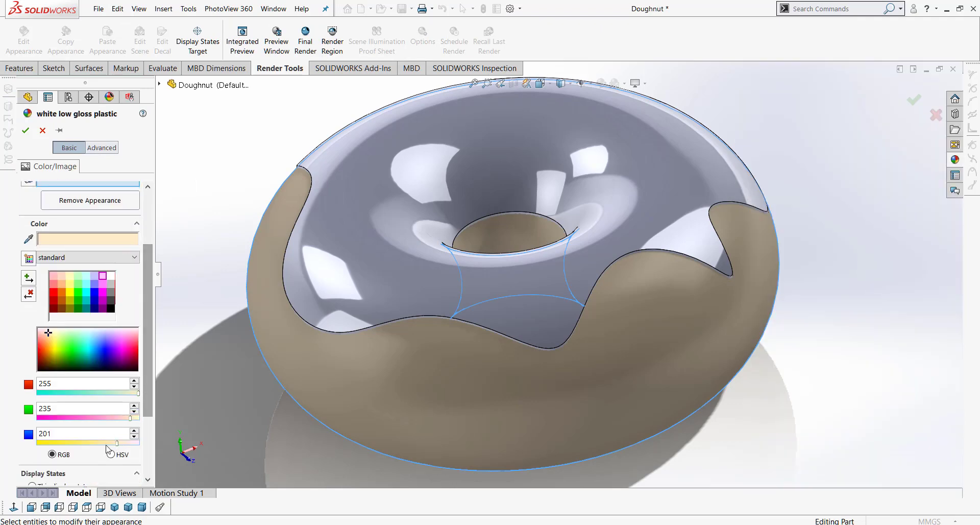
{"action": "left_click_drag", "start_coordinate": [100, 446], "coordinate": [120, 444]}
{"action": "left_click", "coordinate": [25, 130]}
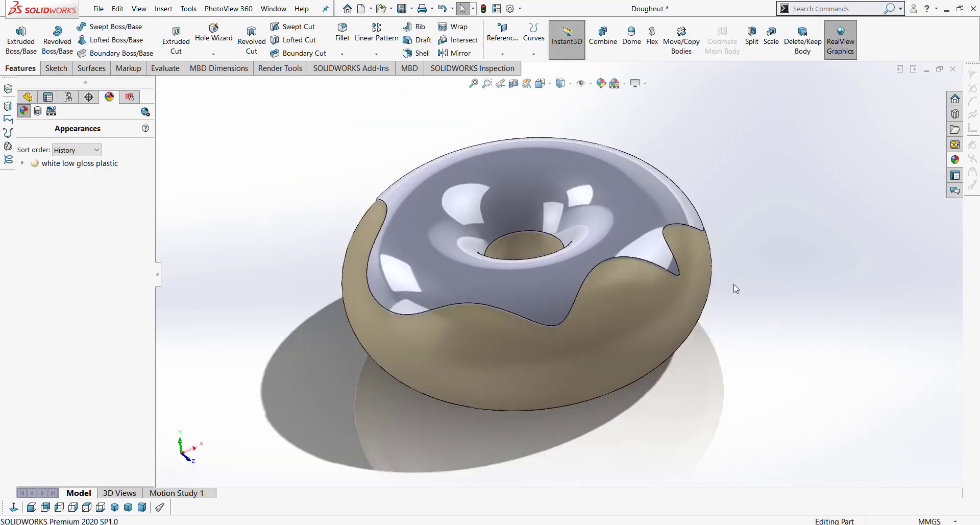
Apply the red medium gloss plastic appearance to the icing's extrude feature
{"action": "left_click", "coordinate": [955, 161]}
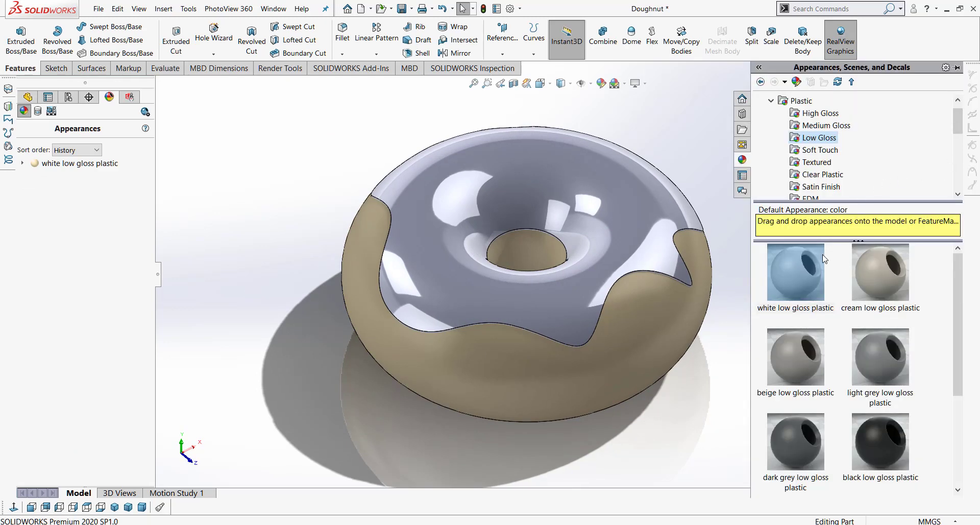
{"action": "left_click", "coordinate": [825, 125]}
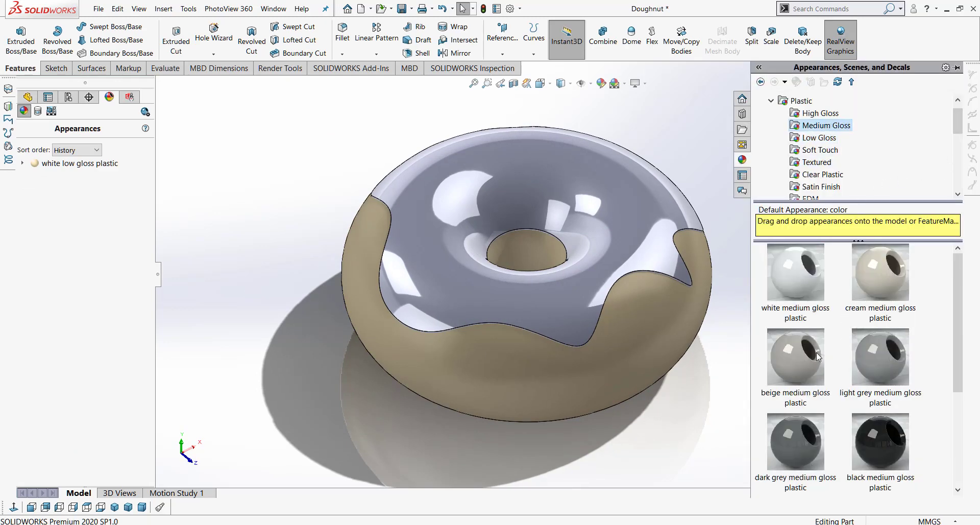
{"action": "scroll", "coordinate": [815, 361], "scroll_direction": "down", "scroll_amount": 3}
{"action": "left_click_drag", "start_coordinate": [794, 358], "coordinate": [616, 216]}
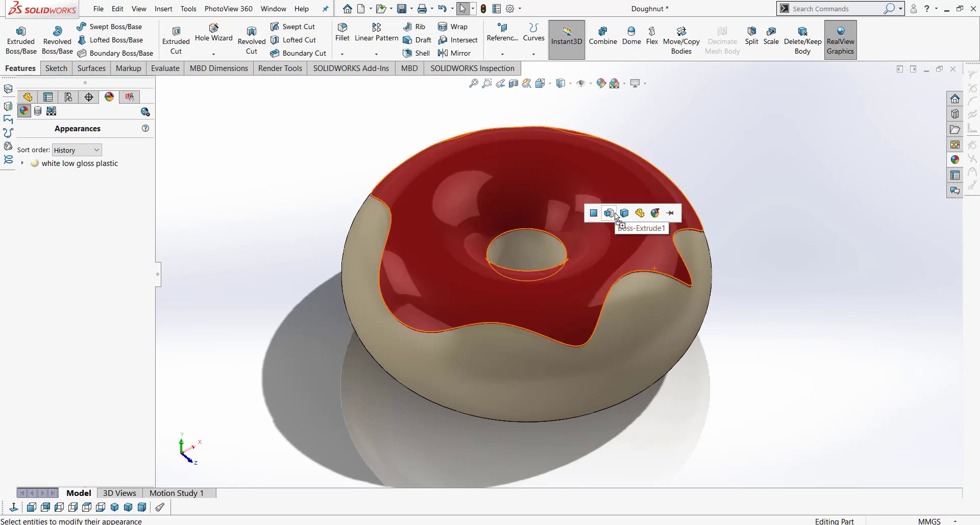
{"action": "left_click", "coordinate": [609, 213]}
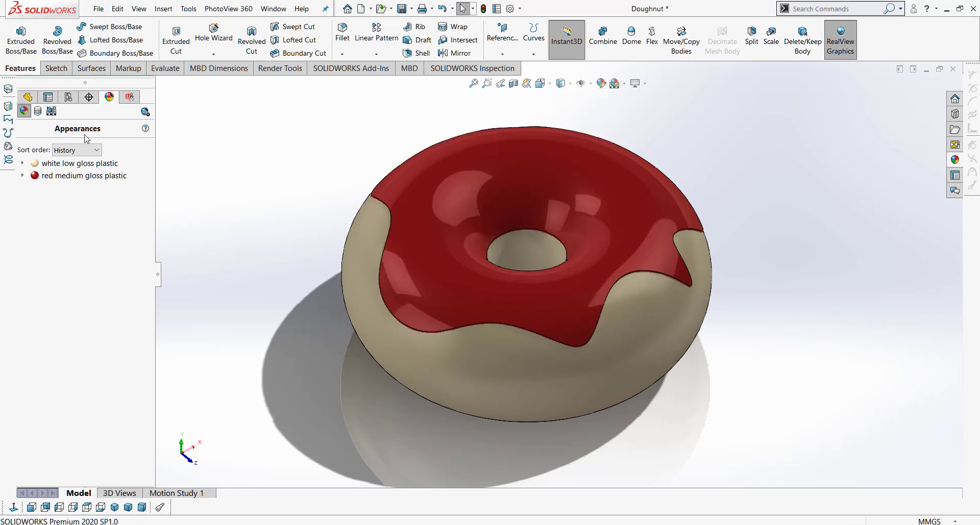
Recolour the icing's red medium gloss plastic to a light pink-violet from the standard colour swatches
{"action": "right_click", "coordinate": [63, 176]}
{"action": "left_click", "coordinate": [89, 198]}
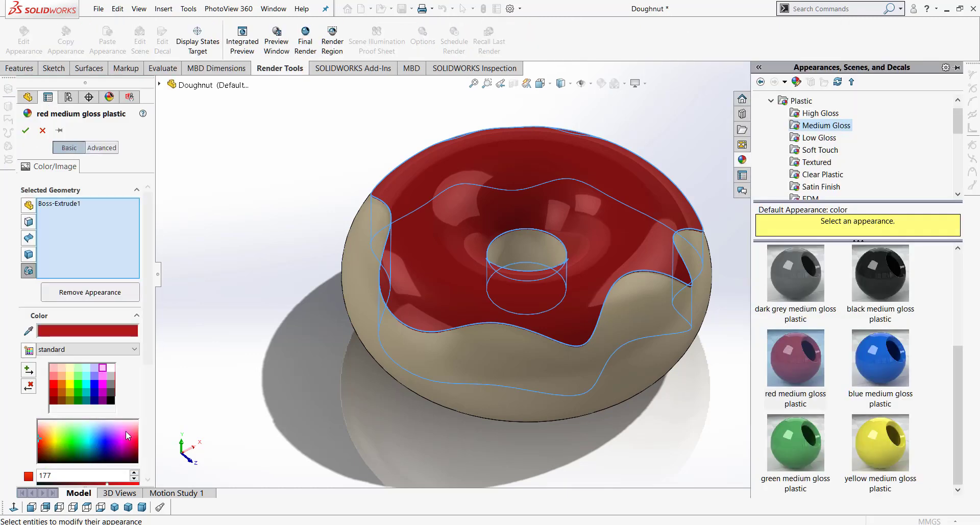
{"action": "left_click", "coordinate": [104, 378]}
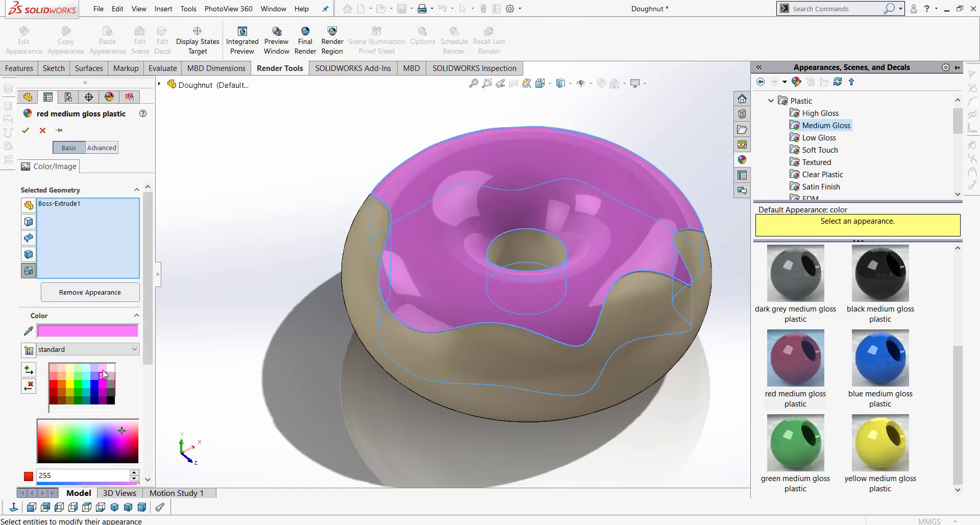
{"action": "left_click", "coordinate": [103, 367]}
{"action": "left_click", "coordinate": [104, 375]}
{"action": "left_click", "coordinate": [103, 368]}
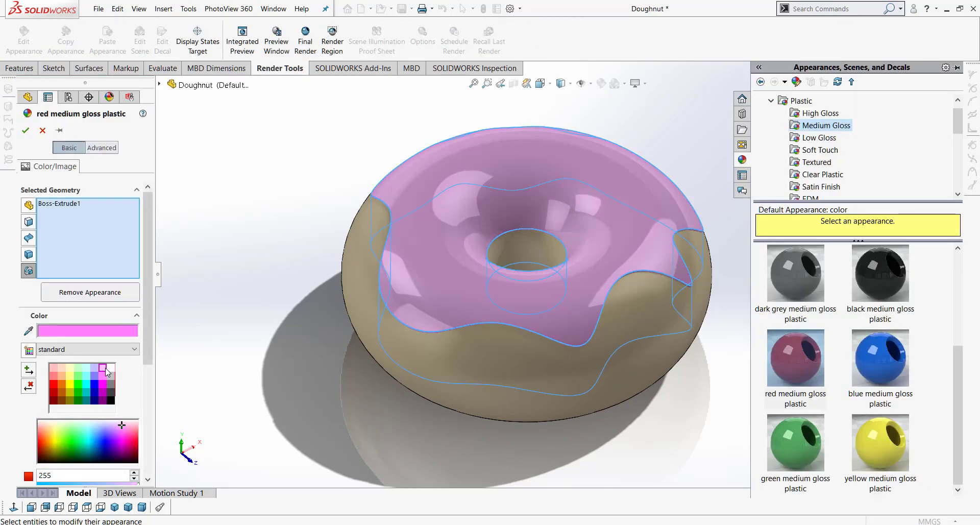
{"action": "left_click", "coordinate": [25, 131]}
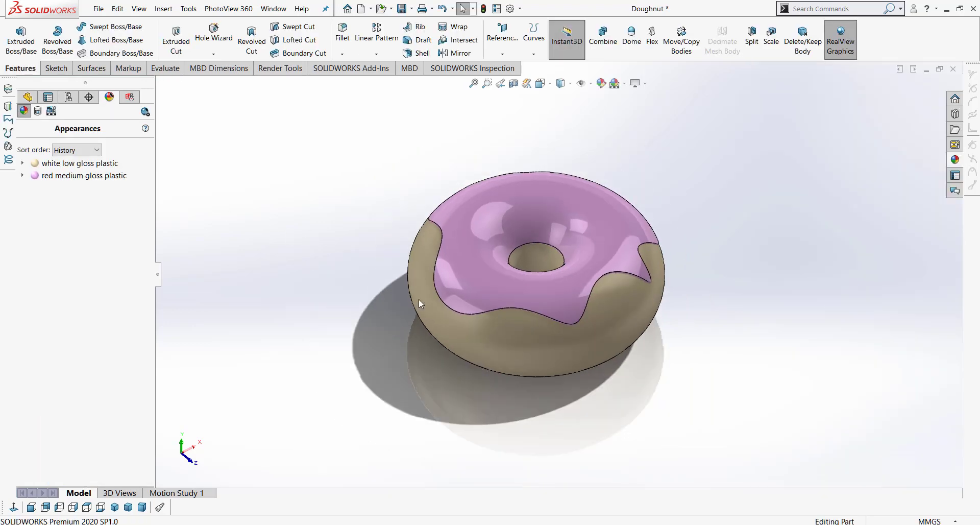
Save the doughnut part, open the Solid-Backup folder on the desktop and refresh its contents
{"action": "middle_click_drag", "start_coordinate": [419, 299], "coordinate": [717, 419]}
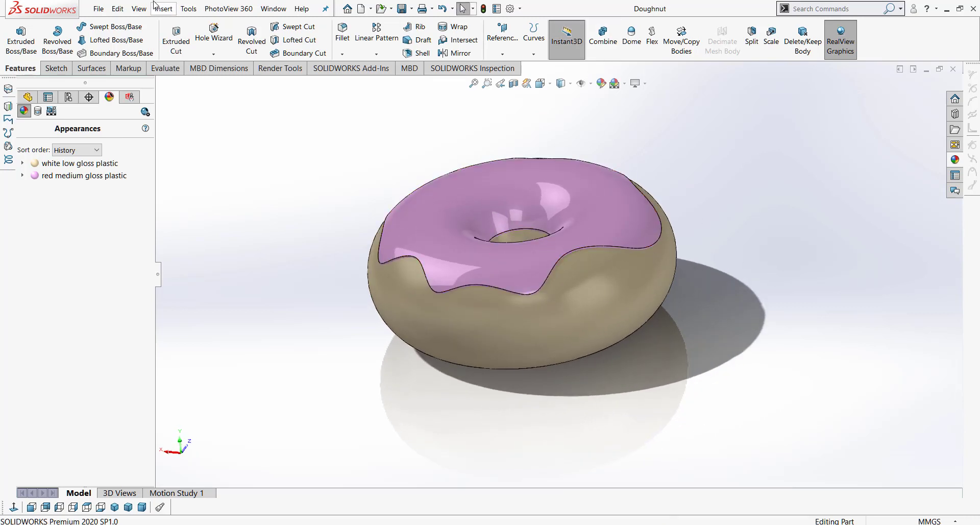
{"action": "left_click", "coordinate": [97, 9]}
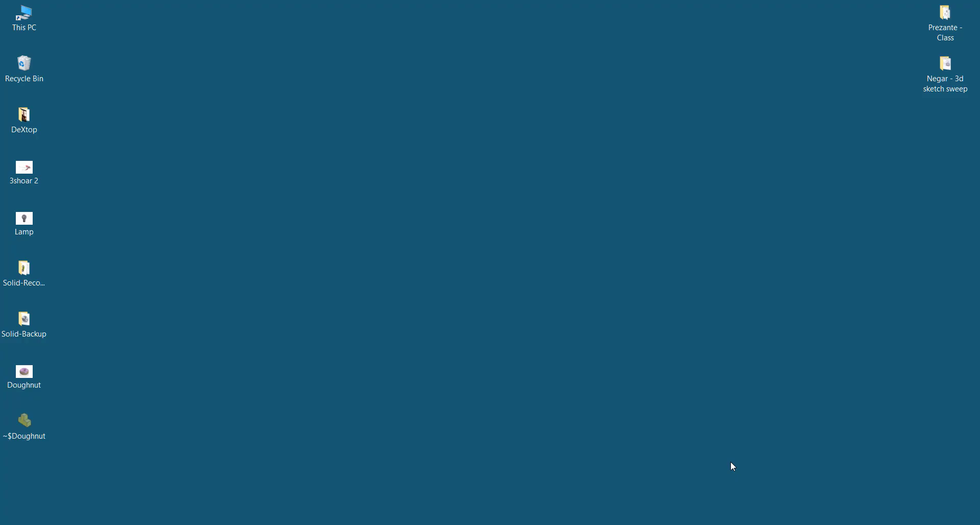
{"action": "double_click", "coordinate": [24, 327]}
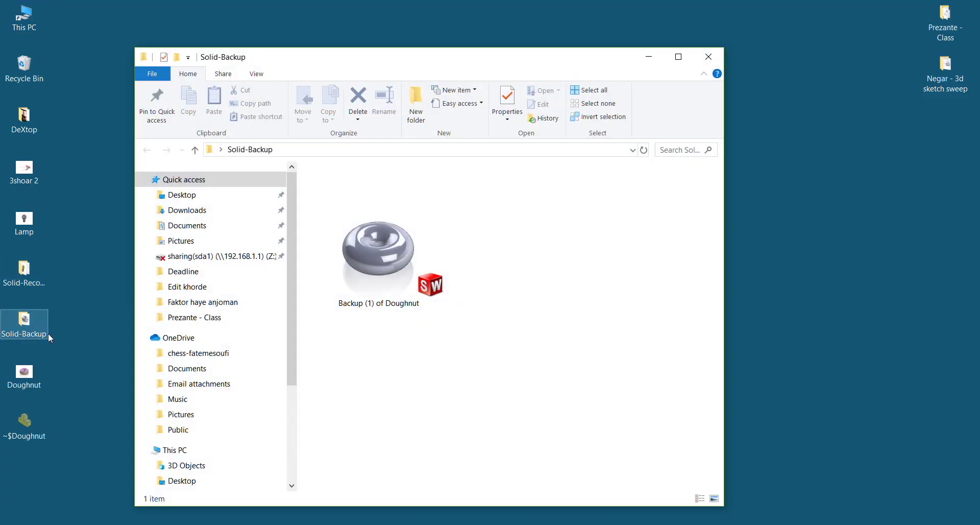
{"action": "right_click", "coordinate": [473, 374]}
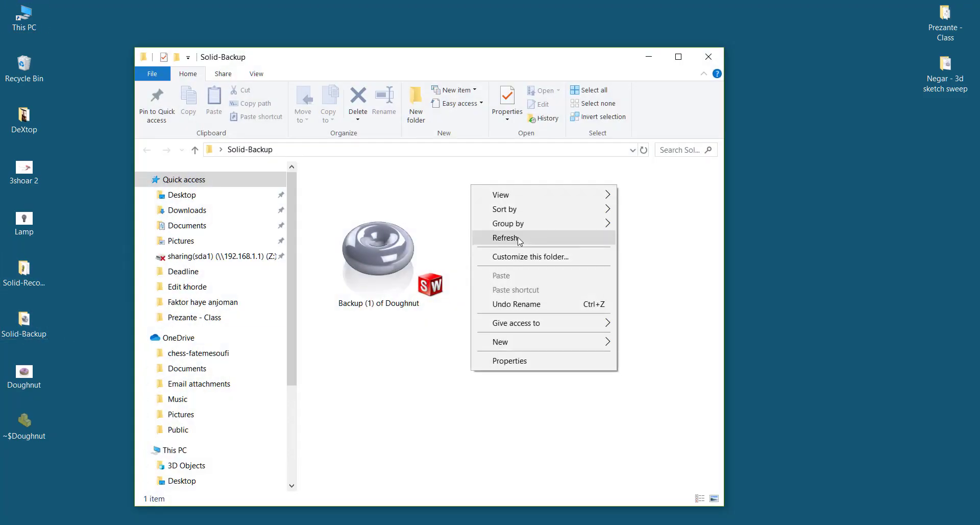
{"action": "left_click", "coordinate": [495, 239]}
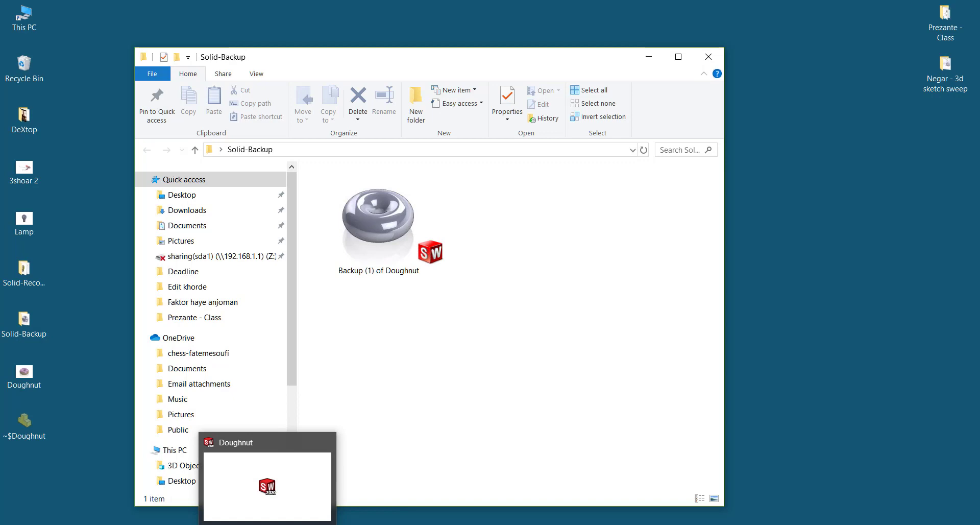
Switch back to SOLIDWORKS, save the doughnut again and reopen the Solid-Backup folder to compare the backup copies
{"action": "left_click", "coordinate": [267, 524]}
{"action": "middle_click_drag", "start_coordinate": [481, 310], "coordinate": [656, 265]}
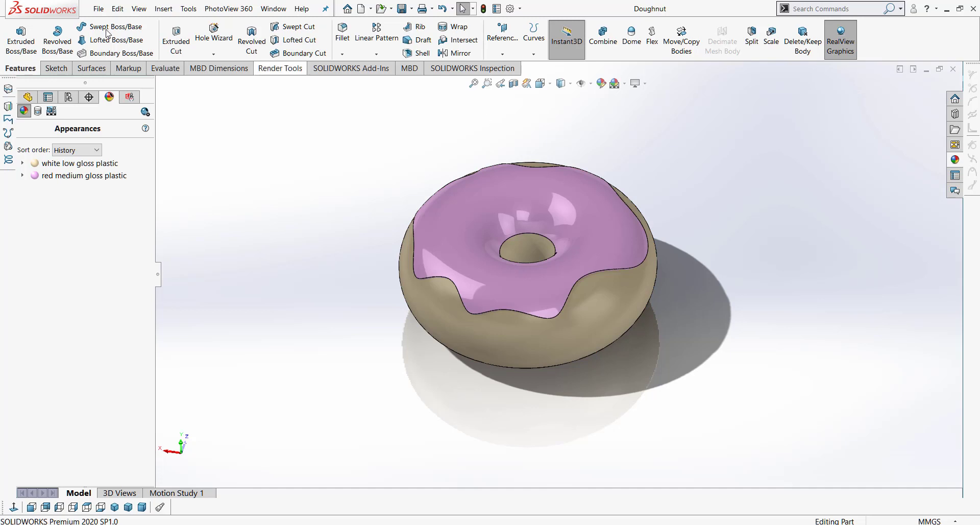
{"action": "left_click", "coordinate": [99, 9]}
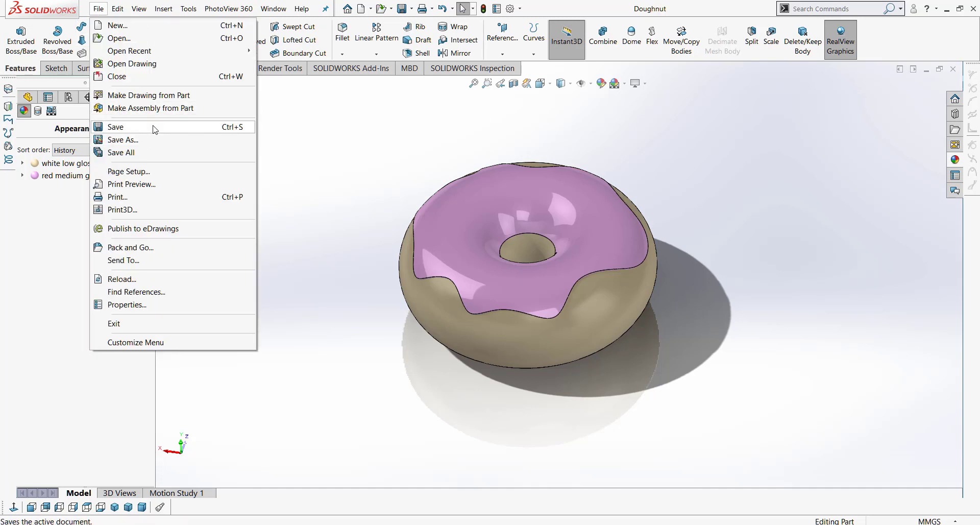
{"action": "left_click", "coordinate": [154, 128]}
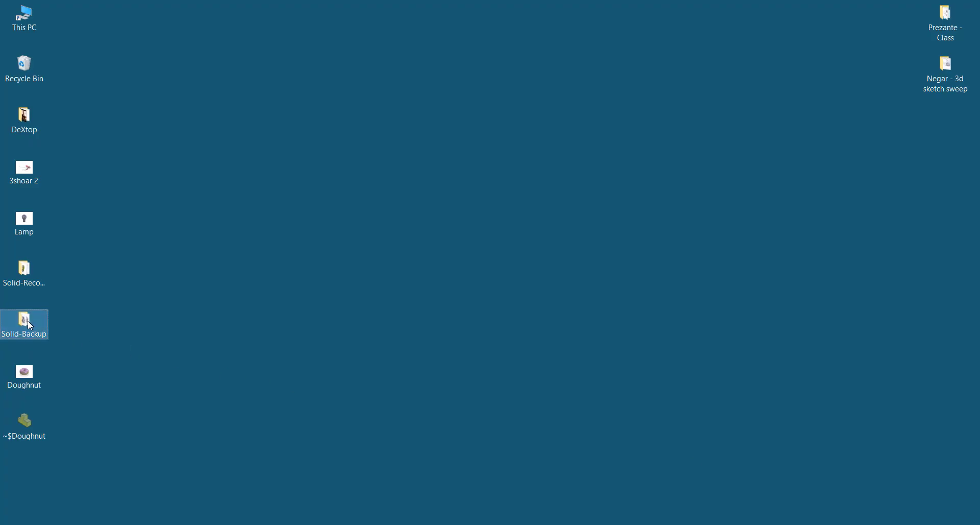
{"action": "double_click", "coordinate": [24, 321]}
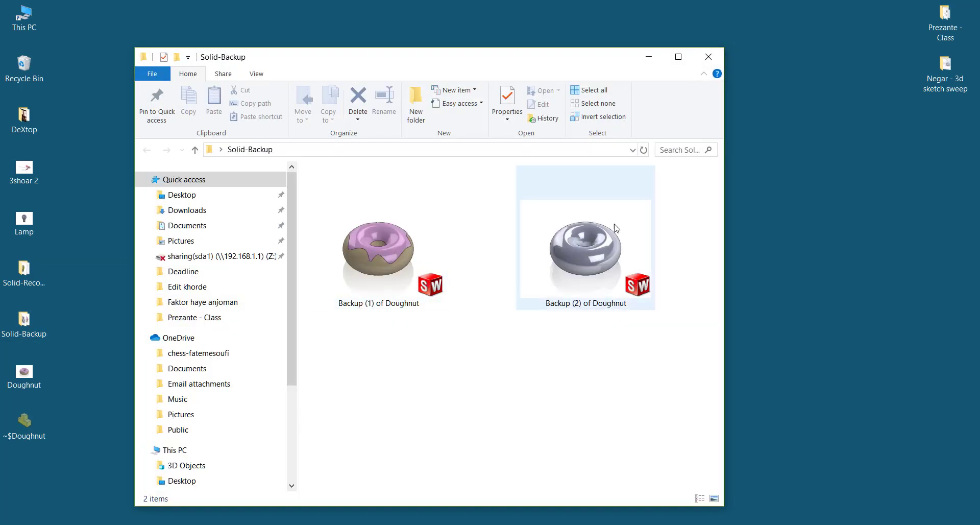
Return to SOLIDWORKS and start a new sketch on the Top Plane, seen from the top
{"action": "left_click", "coordinate": [327, 524]}
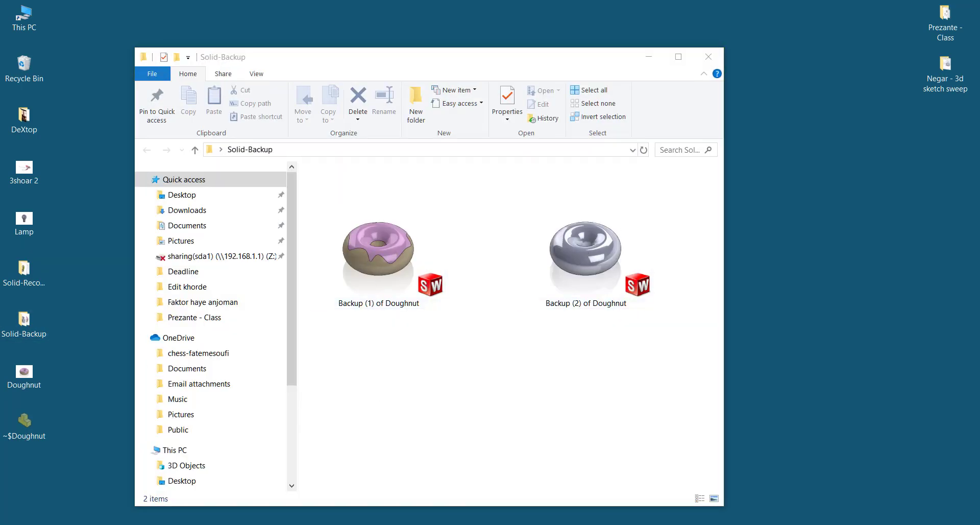
{"action": "left_click", "coordinate": [31, 99]}
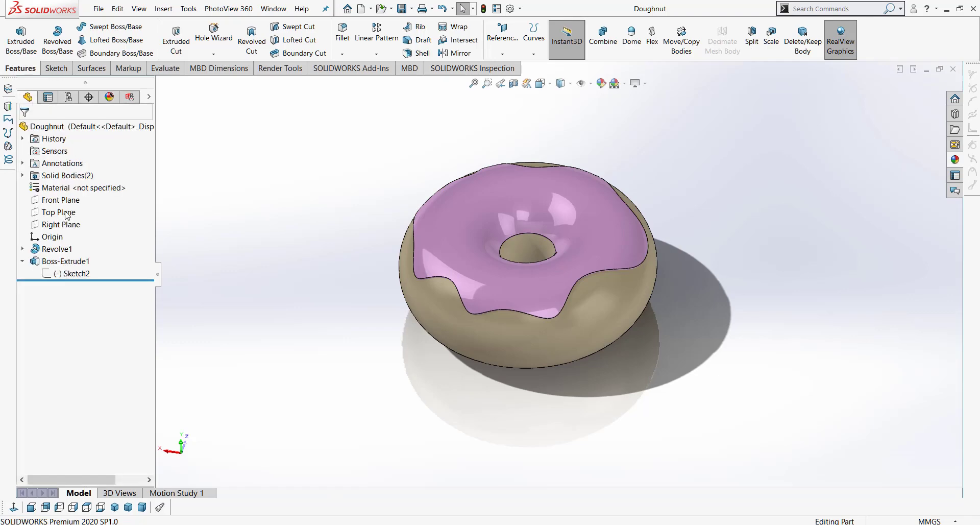
{"action": "left_click", "coordinate": [54, 212]}
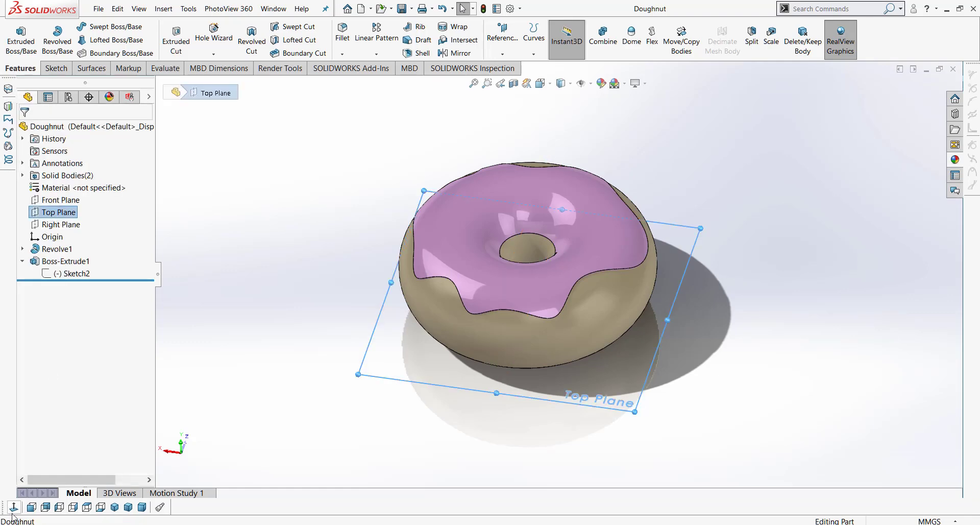
{"action": "left_click", "coordinate": [87, 507]}
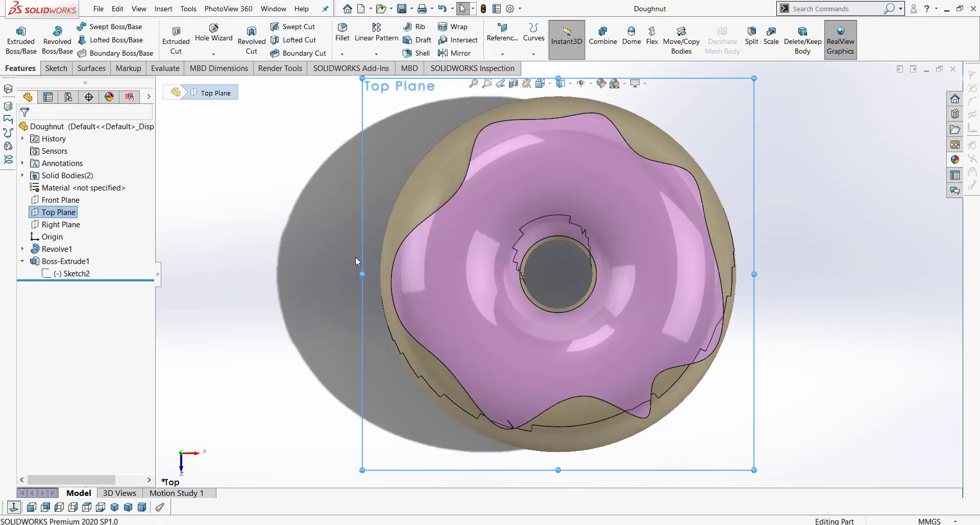
{"action": "left_click", "coordinate": [58, 70]}
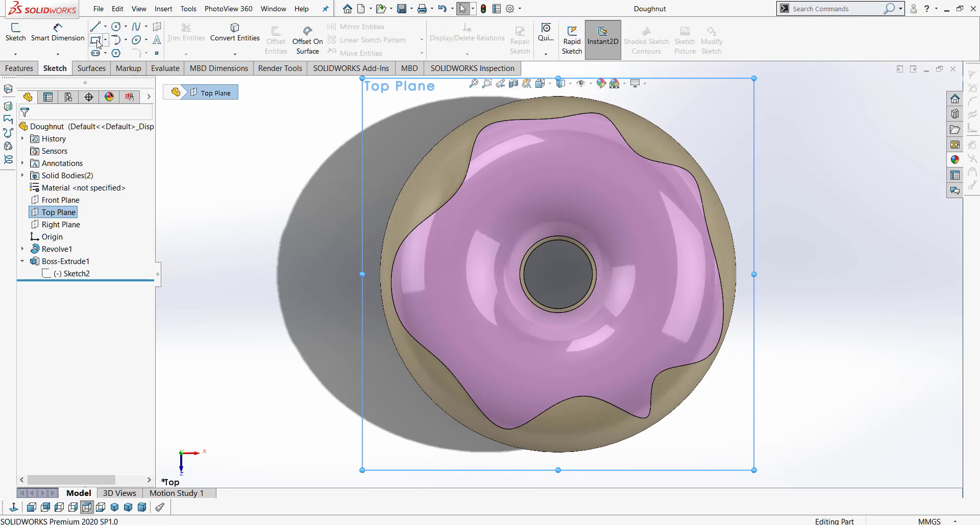
{"action": "left_click", "coordinate": [19, 32]}
Sketch three thin sprinkle rectangles about 8 to 11 mm long at different angles on the icing's upper area with 3 Point Corner Rectangle
{"action": "left_click", "coordinate": [105, 40]}
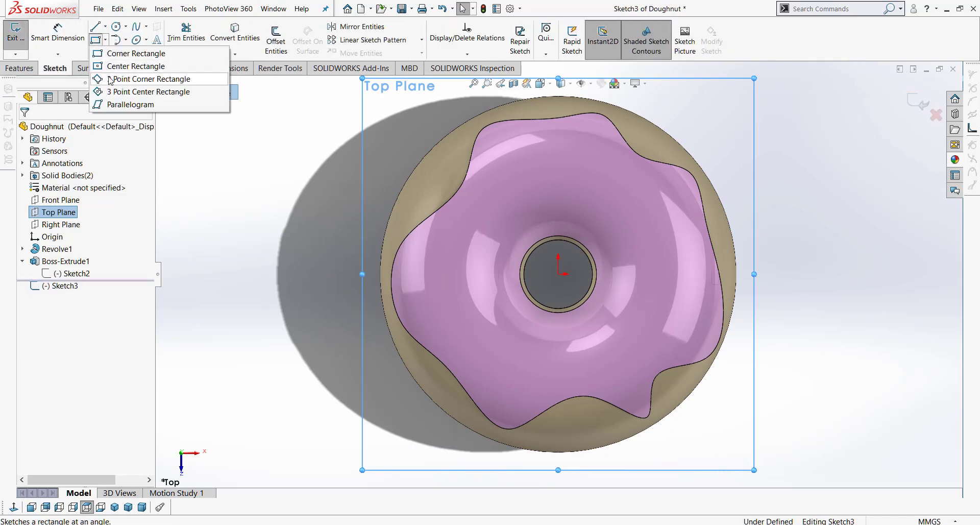
{"action": "left_click", "coordinate": [112, 80]}
{"action": "scroll", "coordinate": [531, 153], "scroll_direction": "down", "scroll_amount": 2}
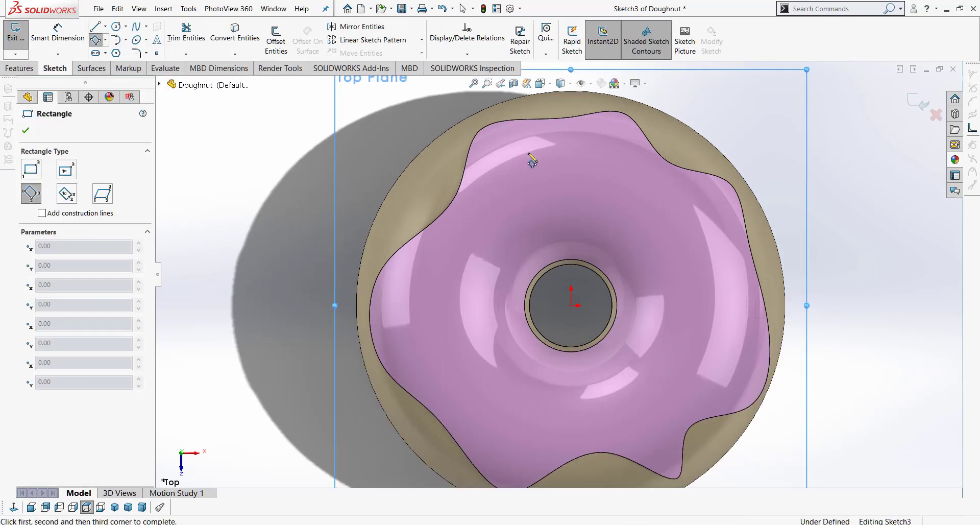
{"action": "left_click", "coordinate": [525, 149]}
{"action": "left_click", "coordinate": [536, 174]}
{"action": "left_click", "coordinate": [541, 170]}
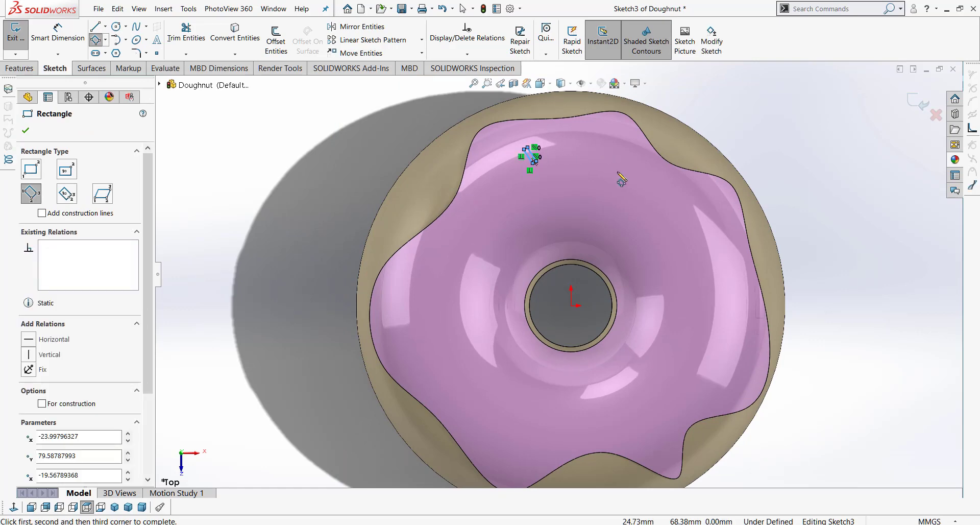
{"action": "left_click", "coordinate": [617, 169]}
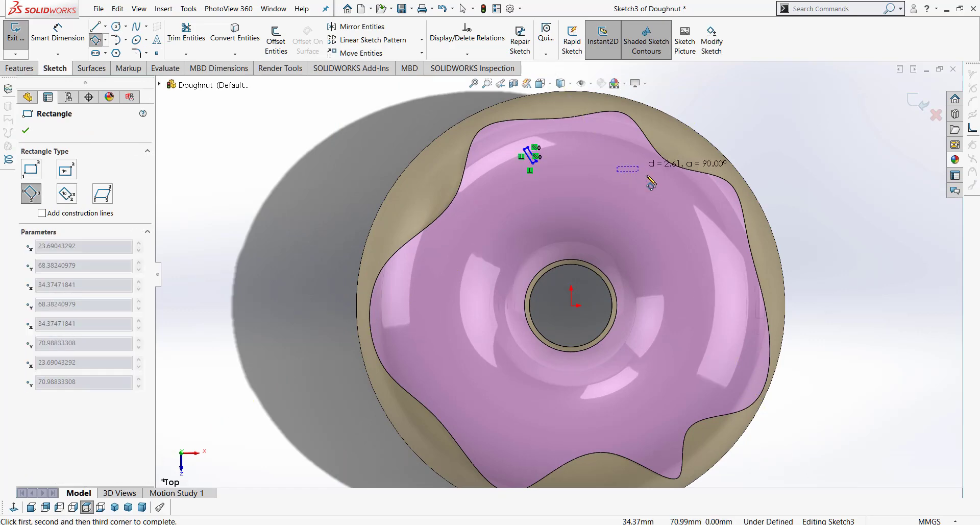
{"action": "scroll", "coordinate": [693, 189], "scroll_direction": "down", "scroll_amount": 1}
{"action": "left_click", "coordinate": [675, 219]}
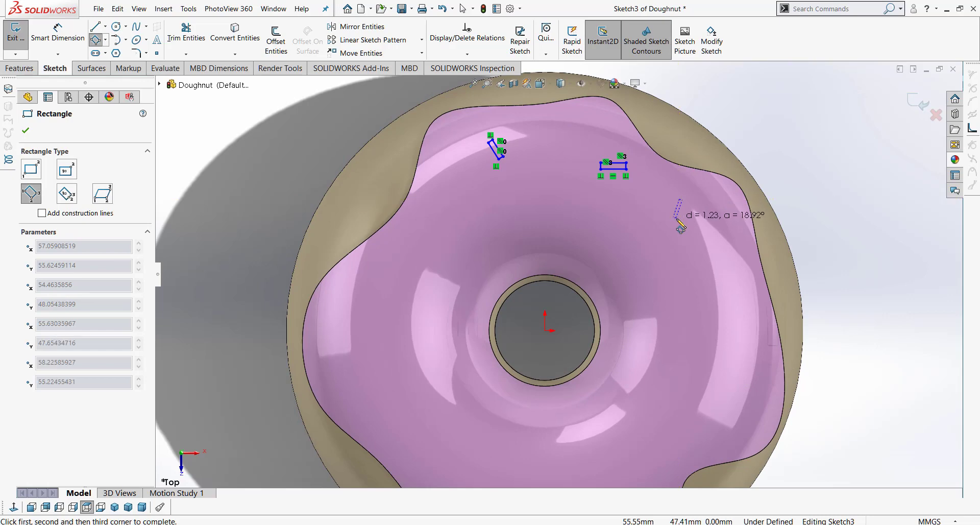
{"action": "left_click", "coordinate": [677, 219]}
Add three more sprinkle rectangles about 7.5 to 12 mm long at different angles right of the doughnut's hole
{"action": "left_click", "coordinate": [631, 247]}
{"action": "left_click", "coordinate": [661, 258]}
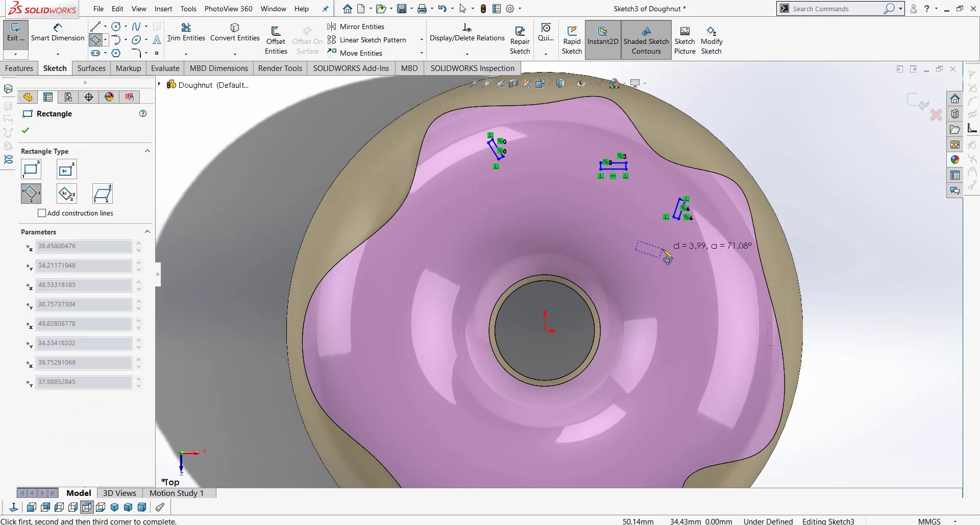
{"action": "left_click", "coordinate": [664, 250]}
{"action": "left_click", "coordinate": [690, 314]}
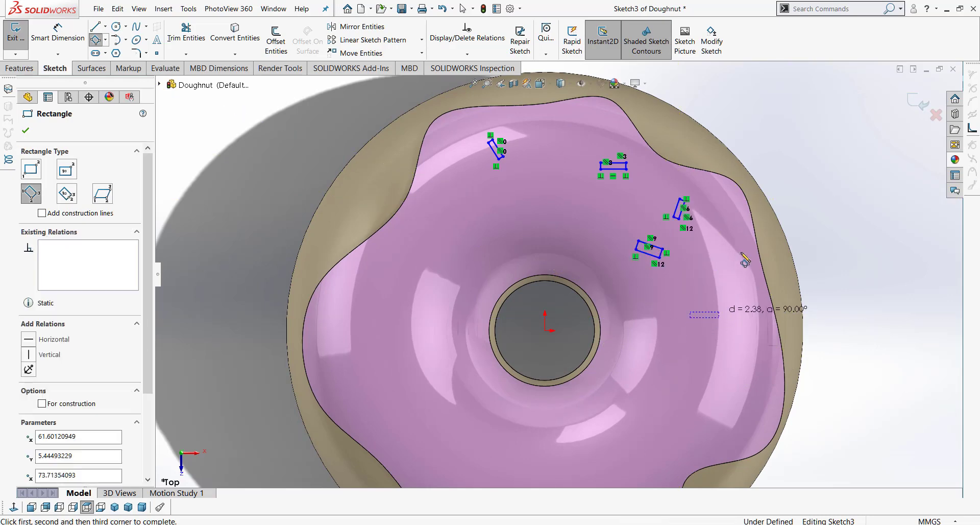
{"action": "left_click", "coordinate": [720, 314]}
{"action": "left_click", "coordinate": [720, 317]}
{"action": "left_click", "coordinate": [725, 260]}
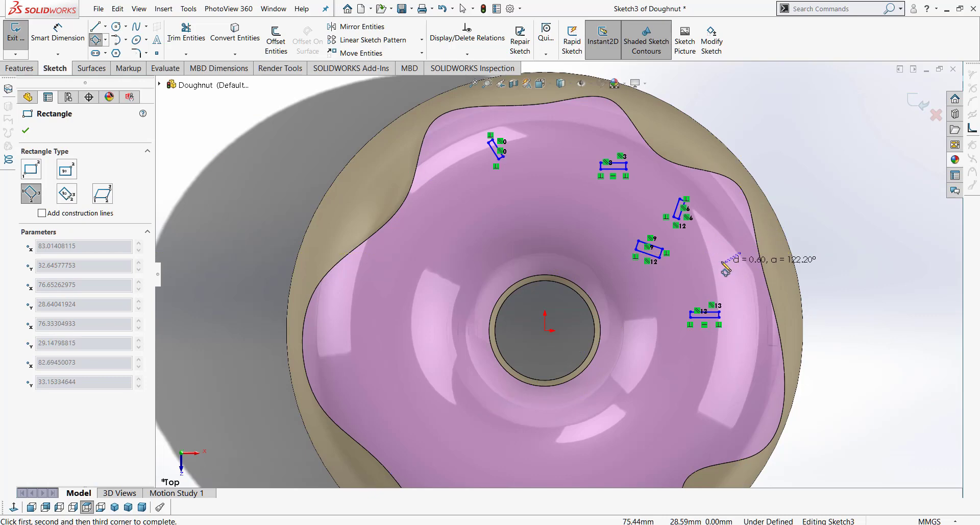
Sketch two tilted sprinkle rectangles on the lower right part of the icing
{"action": "left_click", "coordinate": [706, 357]}
{"action": "left_click", "coordinate": [716, 375]}
{"action": "left_click", "coordinate": [722, 371]}
{"action": "left_click", "coordinate": [685, 413]}
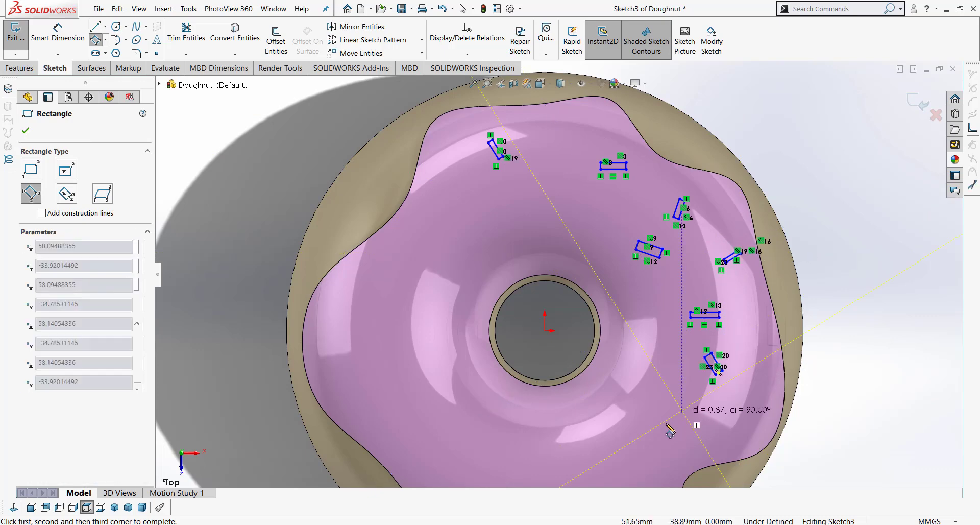
{"action": "left_click", "coordinate": [664, 420]}
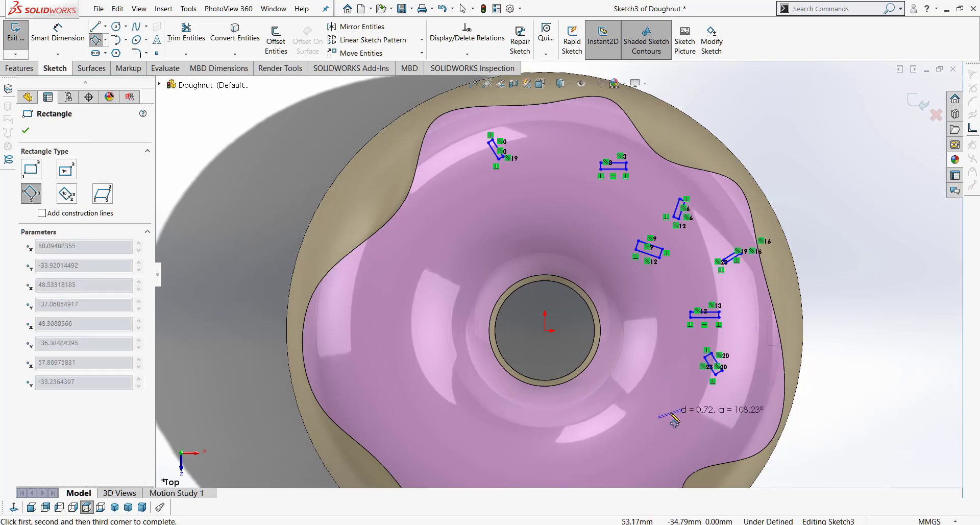
{"action": "scroll", "coordinate": [672, 418], "scroll_direction": "down", "scroll_amount": 2}
{"action": "left_click", "coordinate": [674, 405]}
Sketch one tilted sprinkle rectangle to the lower right of the hole and another about 6.5 mm long above the hole
{"action": "scroll", "coordinate": [611, 325], "scroll_direction": "up", "scroll_amount": 2}
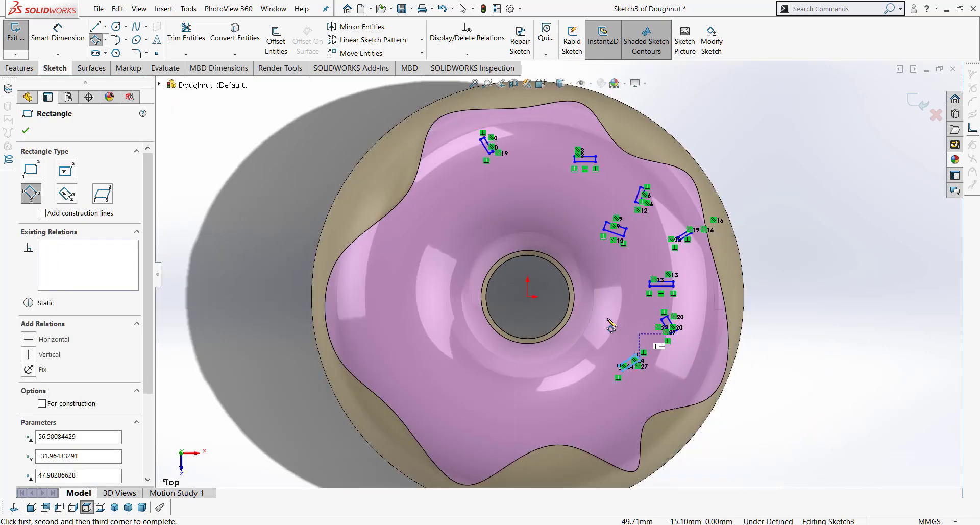
{"action": "left_click", "coordinate": [621, 323]}
{"action": "left_click", "coordinate": [631, 339]}
{"action": "left_click", "coordinate": [636, 336]}
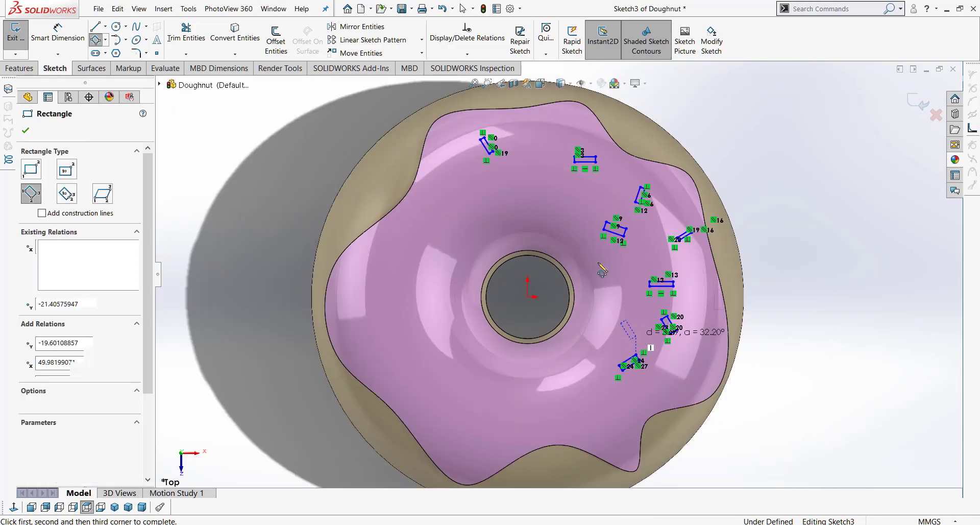
{"action": "left_click", "coordinate": [531, 194]}
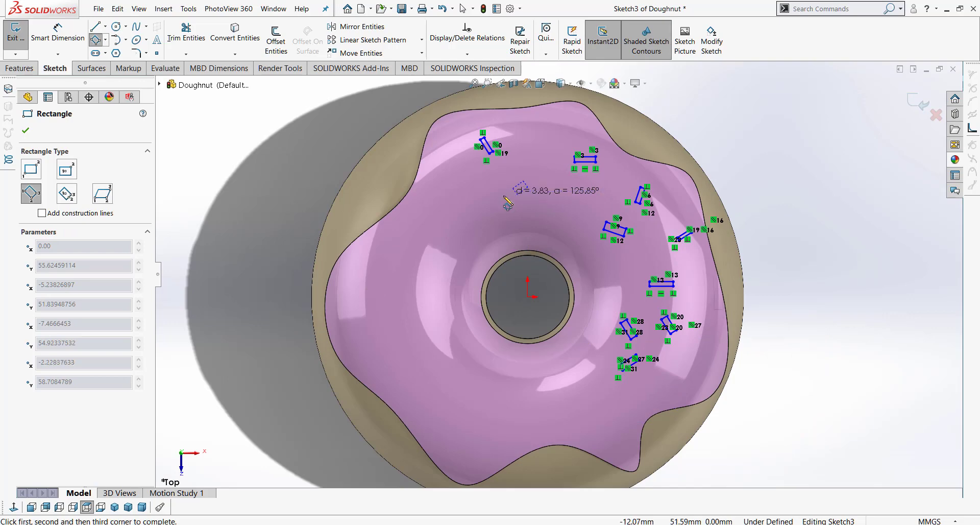
{"action": "left_click", "coordinate": [523, 182]}
{"action": "left_click", "coordinate": [527, 187]}
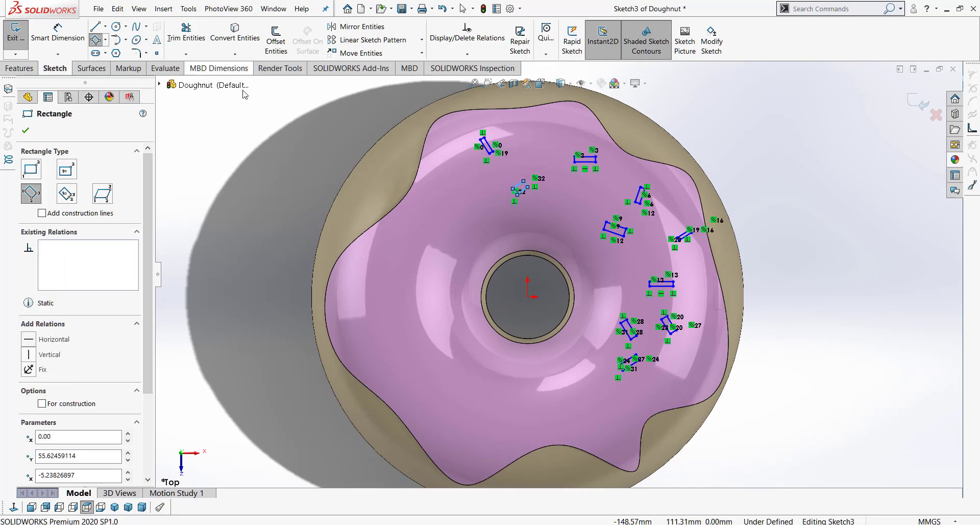
Draw a construction centerline from the origin diagonally past the icing's upper-left edge
{"action": "left_click", "coordinate": [125, 27]}
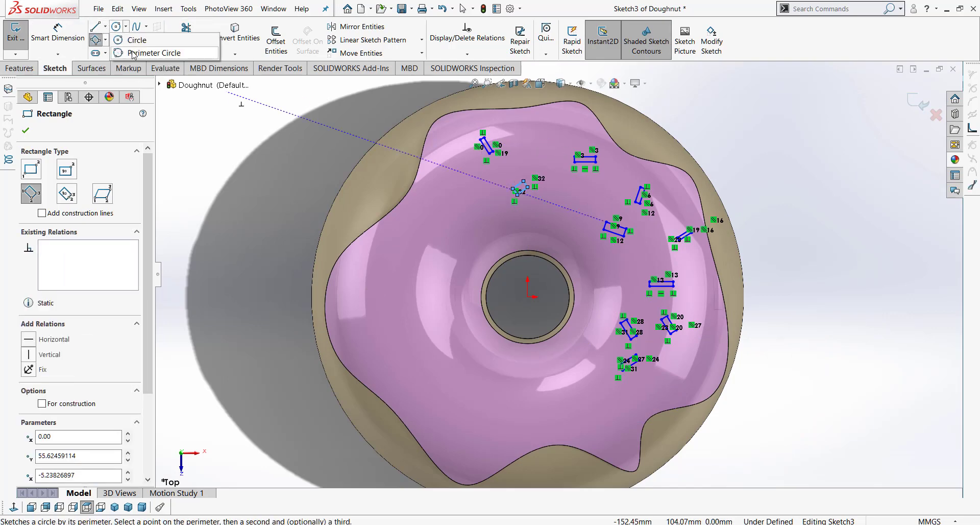
{"action": "left_click", "coordinate": [105, 27]}
{"action": "left_click", "coordinate": [115, 49]}
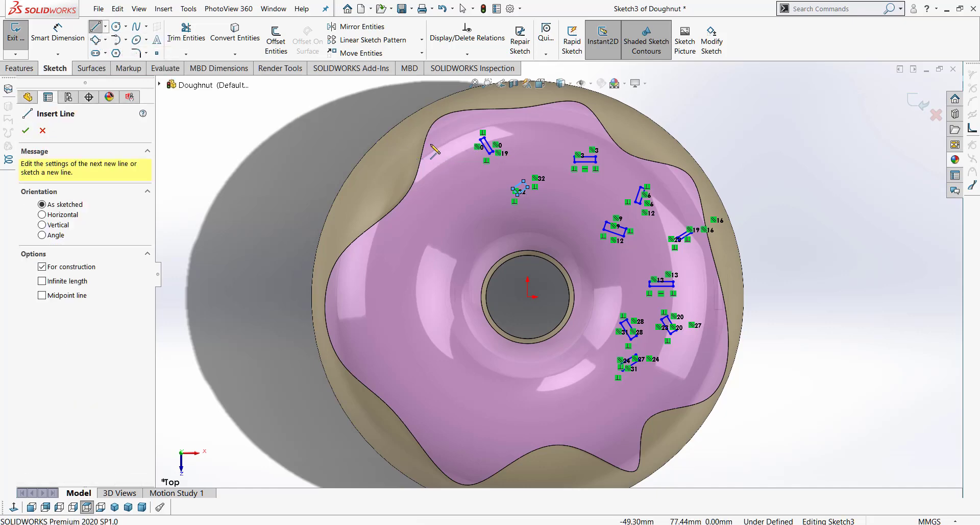
{"action": "left_click", "coordinate": [528, 297]}
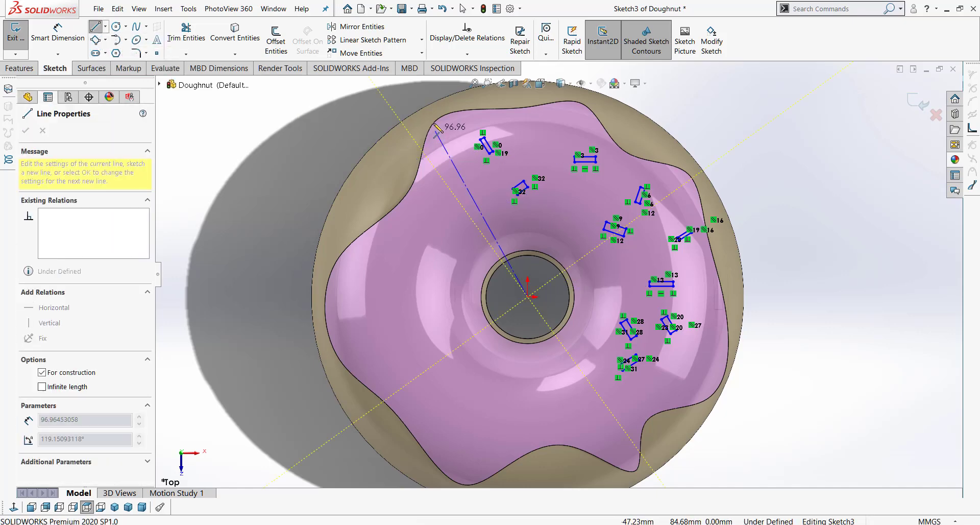
{"action": "left_click", "coordinate": [411, 139]}
{"action": "key", "text": "Escape"}
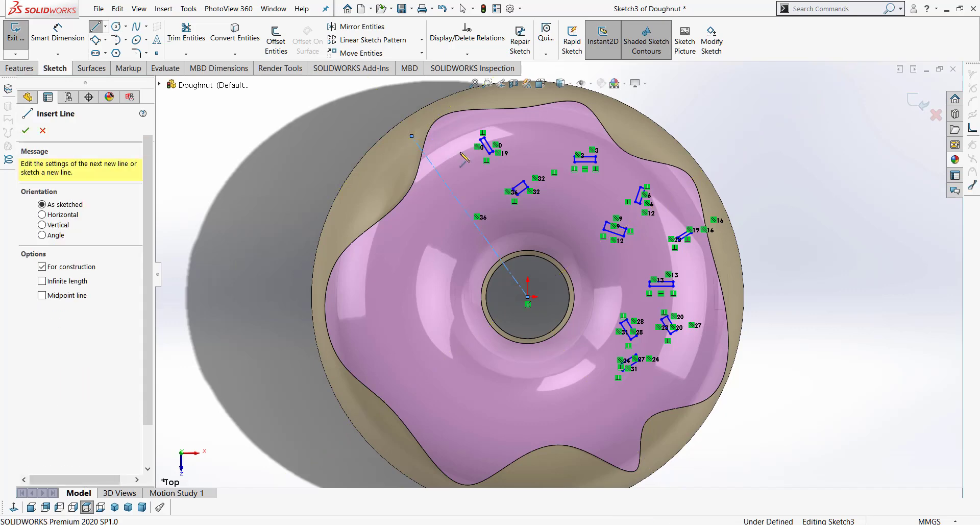
{"action": "key", "text": "Escape"}
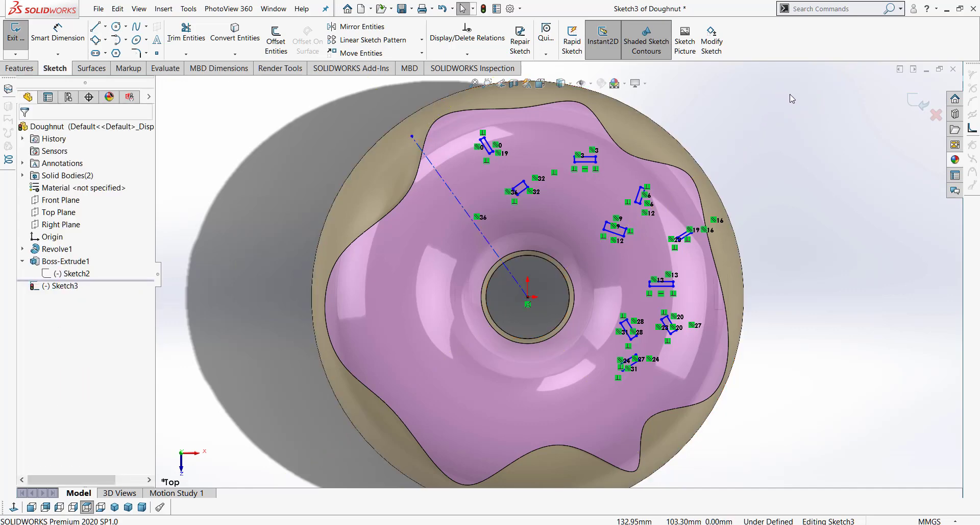
Mirror all the sprinkle rectangles about the diagonal construction line, keeping the originals as a copy
{"action": "left_click_drag", "start_coordinate": [792, 99], "coordinate": [477, 418]}
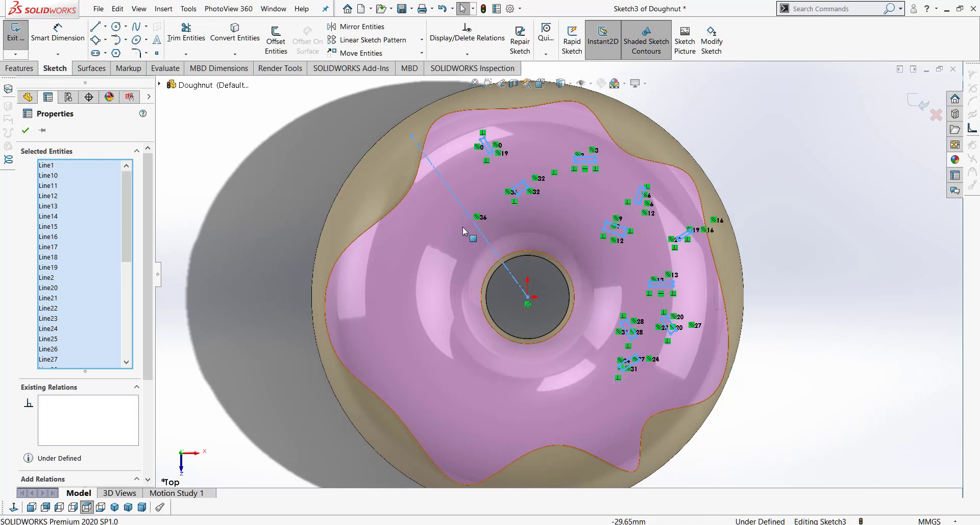
{"action": "left_click", "coordinate": [465, 210], "text": "ctrl"}
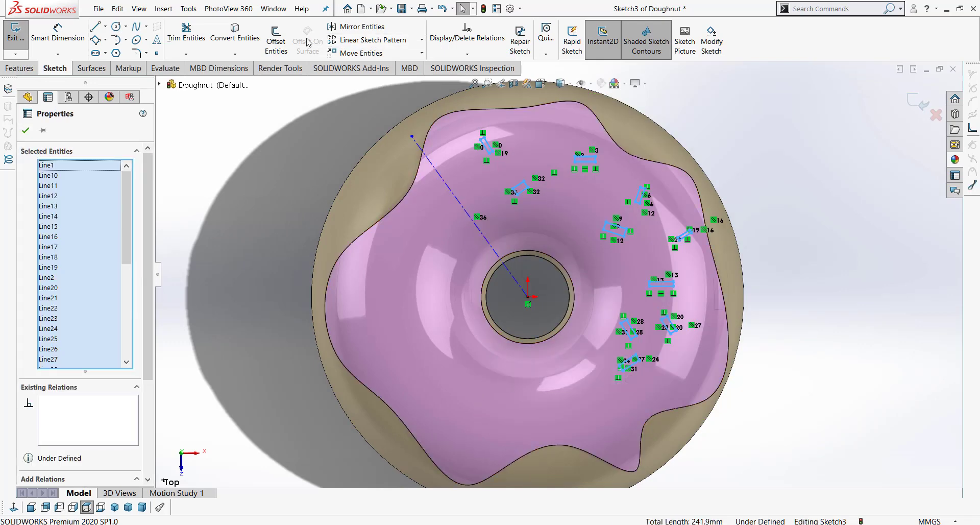
{"action": "left_click", "coordinate": [358, 26]}
{"action": "left_click", "coordinate": [68, 479]}
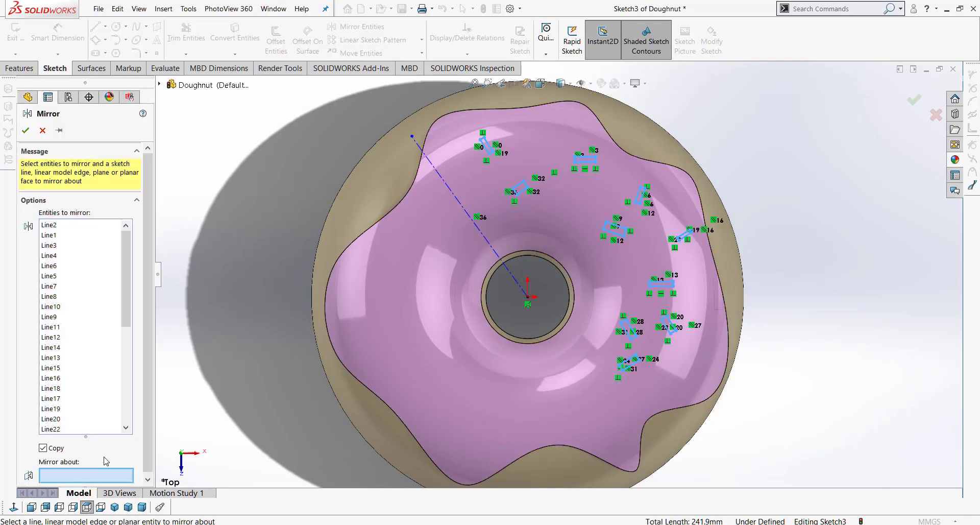
{"action": "left_click", "coordinate": [457, 195]}
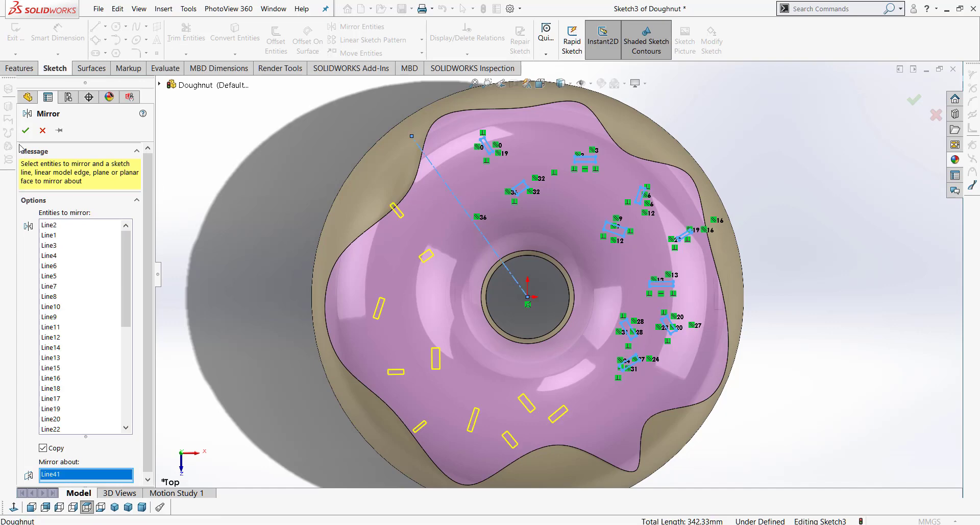
{"action": "key", "text": "Return"}
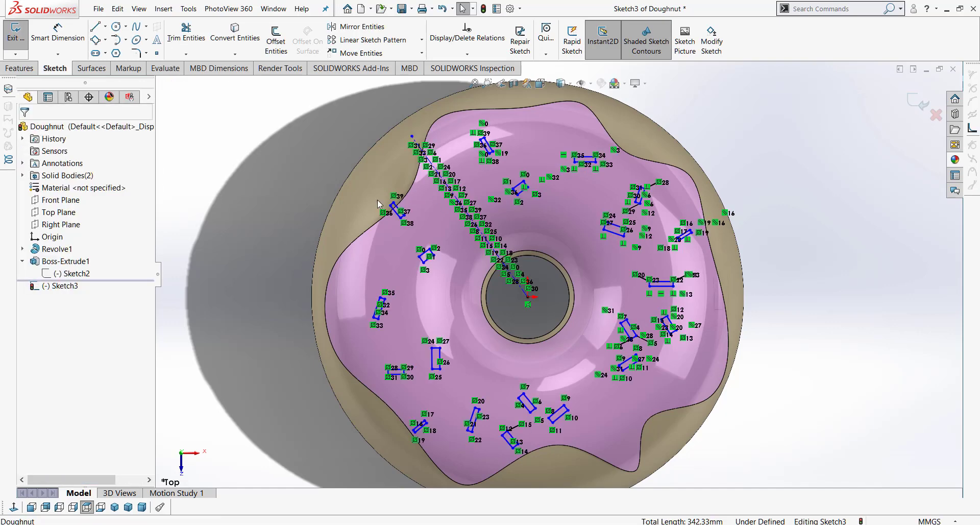
Reposition the sprinkle rectangle just right of the construction line's outer end by moving its corner inward
{"action": "scroll", "coordinate": [484, 130], "scroll_direction": "down", "scroll_amount": 4}
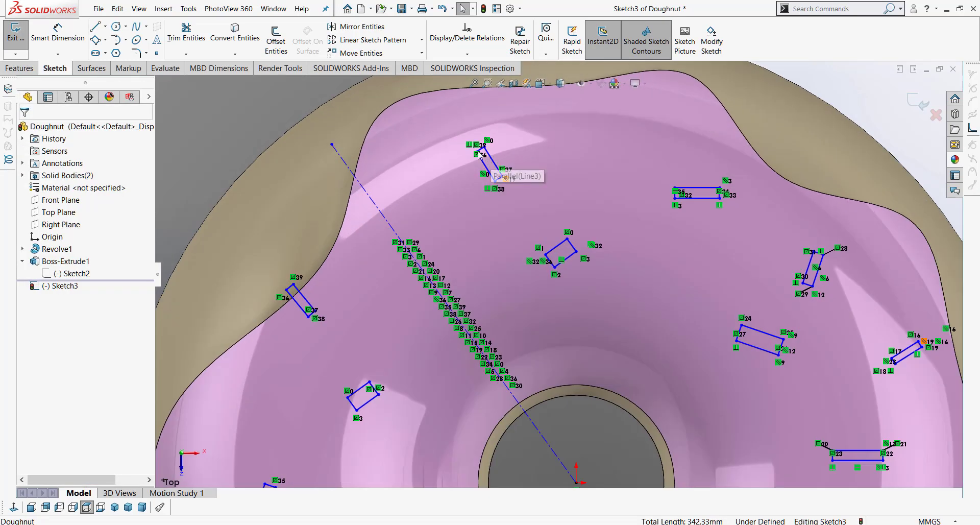
{"action": "left_click", "coordinate": [484, 146]}
{"action": "left_click_drag", "start_coordinate": [489, 169], "coordinate": [507, 216]}
{"action": "scroll", "coordinate": [489, 247], "scroll_direction": "up", "scroll_amount": 3}
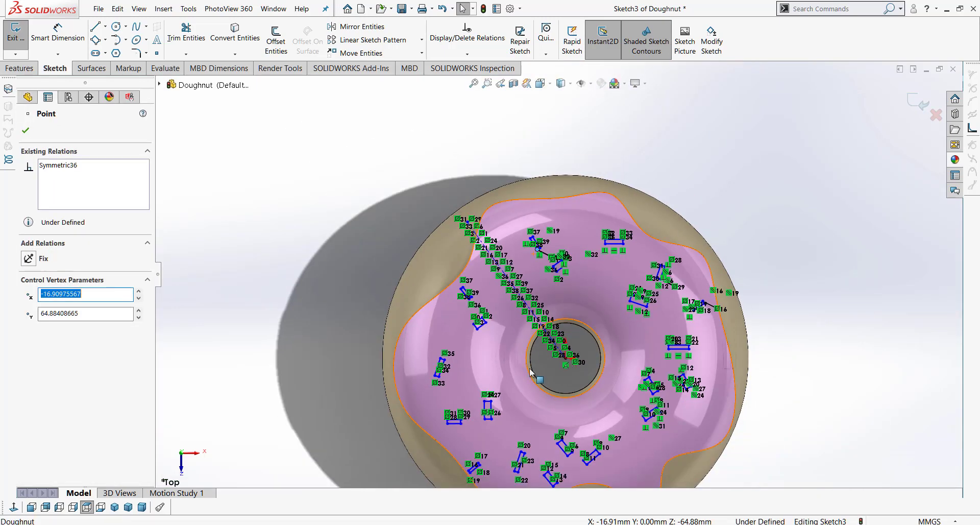
Sketch a horizontal sprinkle rectangle about 7.4 mm long left of the hole and a tilted one near the icing's left edge
{"action": "scroll", "coordinate": [527, 402], "scroll_direction": "down", "scroll_amount": 5}
{"action": "scroll", "coordinate": [526, 415], "scroll_direction": "up", "scroll_amount": 4}
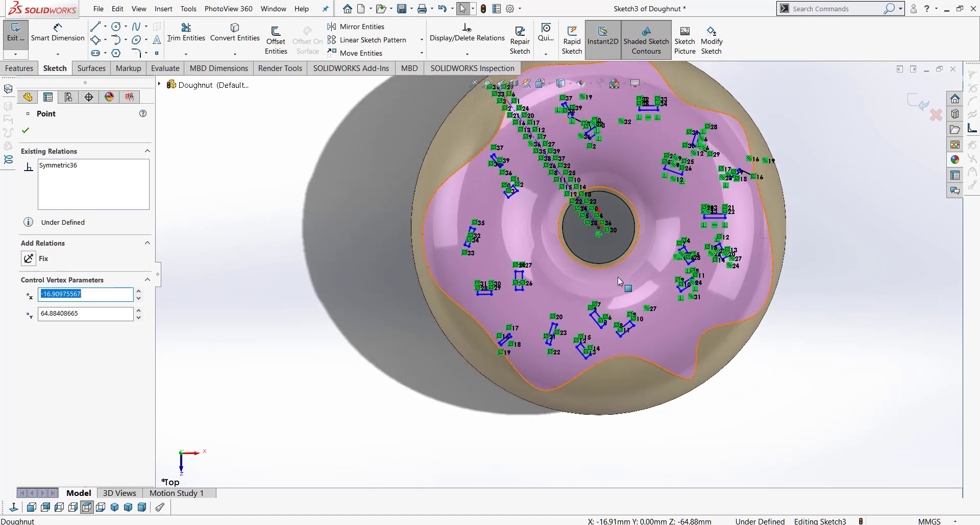
{"action": "scroll", "coordinate": [618, 276], "scroll_direction": "down", "scroll_amount": 4}
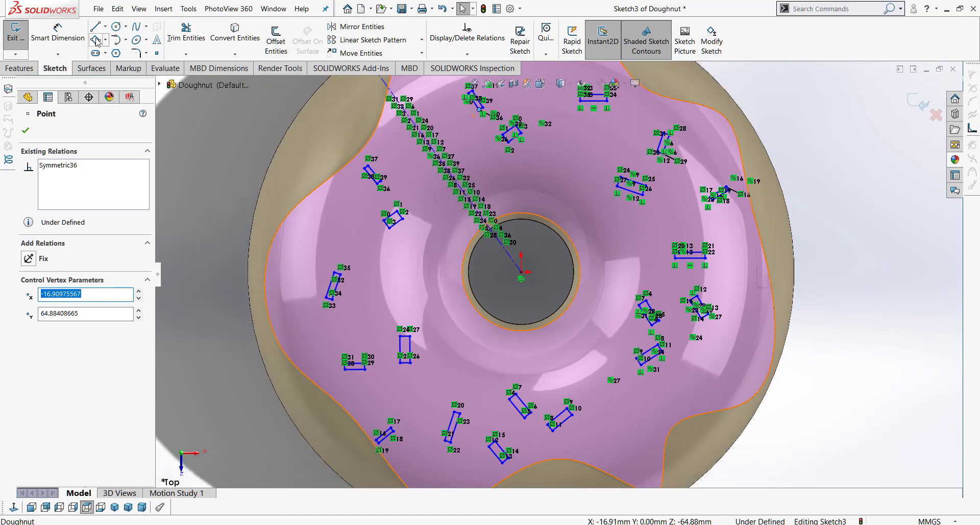
{"action": "left_click", "coordinate": [96, 40]}
{"action": "scroll", "coordinate": [332, 291], "scroll_direction": "down", "scroll_amount": 2}
{"action": "left_click", "coordinate": [406, 273]}
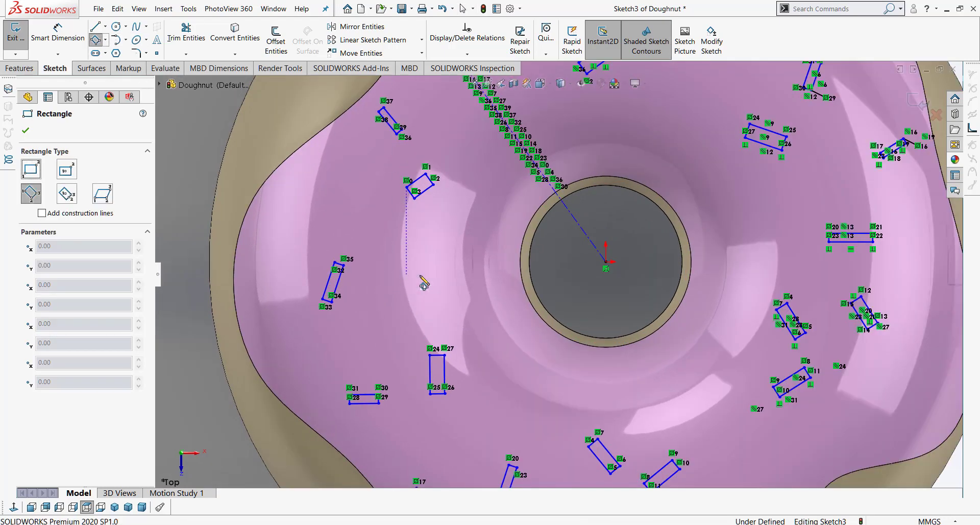
{"action": "left_click", "coordinate": [436, 269]}
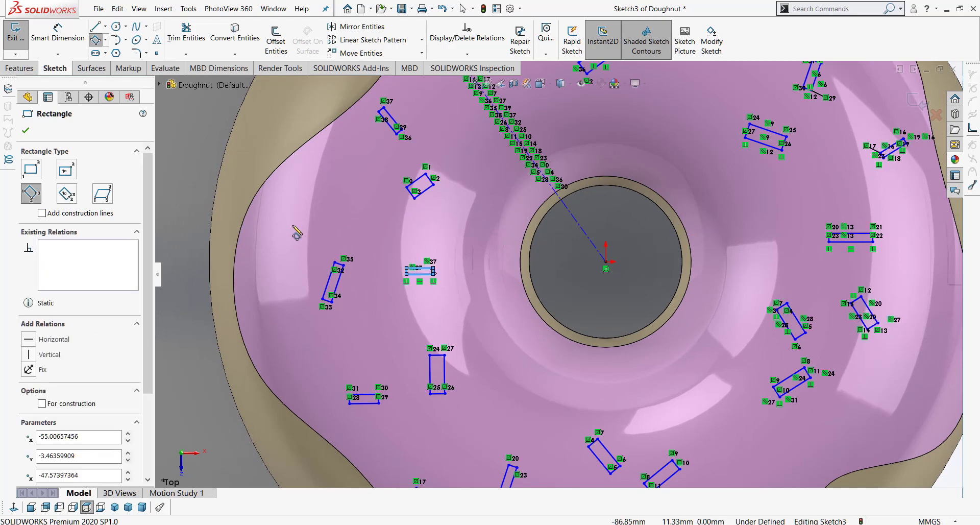
{"action": "left_click", "coordinate": [291, 220]}
{"action": "left_click", "coordinate": [296, 241]}
{"action": "left_click", "coordinate": [309, 247]}
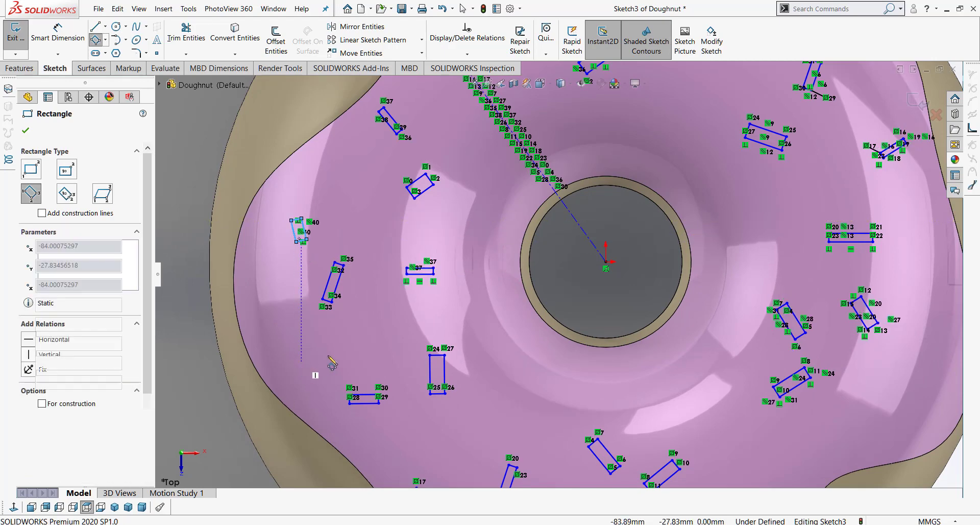
Sketch a slightly tilted sprinkle rectangle on the icing's lower left and a horizontal one about 8.7 mm long below it toward the centre
{"action": "left_click", "coordinate": [301, 361]}
{"action": "left_click", "coordinate": [328, 355]}
{"action": "left_click", "coordinate": [327, 350]}
{"action": "left_click", "coordinate": [450, 432]}
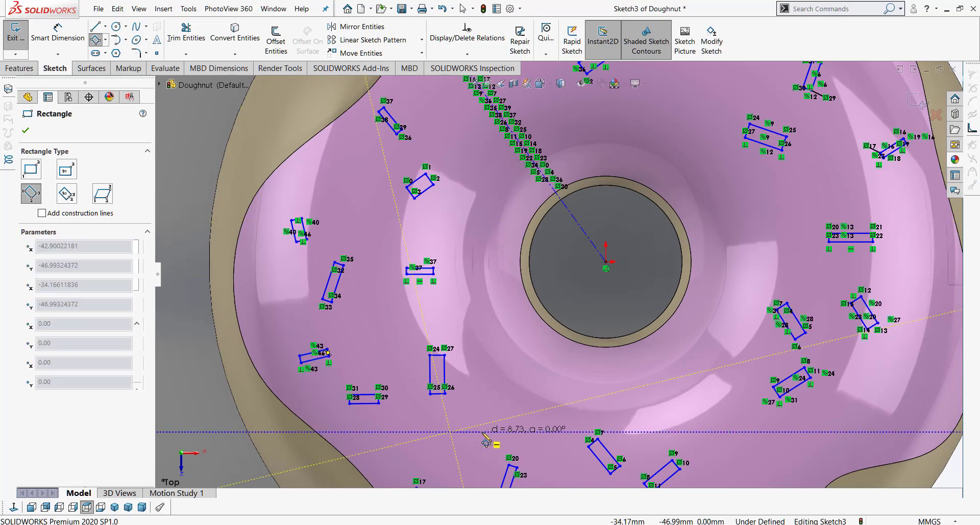
{"action": "left_click", "coordinate": [482, 432]}
{"action": "left_click", "coordinate": [482, 426]}
Sketch a steep sprinkle rectangle about 8.4 mm long right of the hole and a tilted one about 2.4 mm wide above it
{"action": "left_click", "coordinate": [782, 212]}
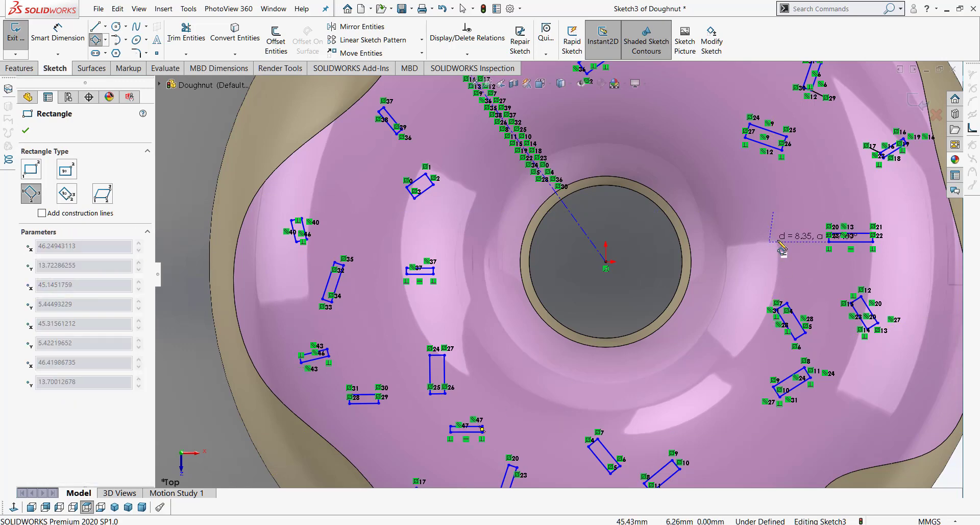
{"action": "left_click", "coordinate": [780, 243]}
{"action": "left_click", "coordinate": [770, 242]}
{"action": "left_click", "coordinate": [668, 121]}
{"action": "left_click", "coordinate": [673, 99]}
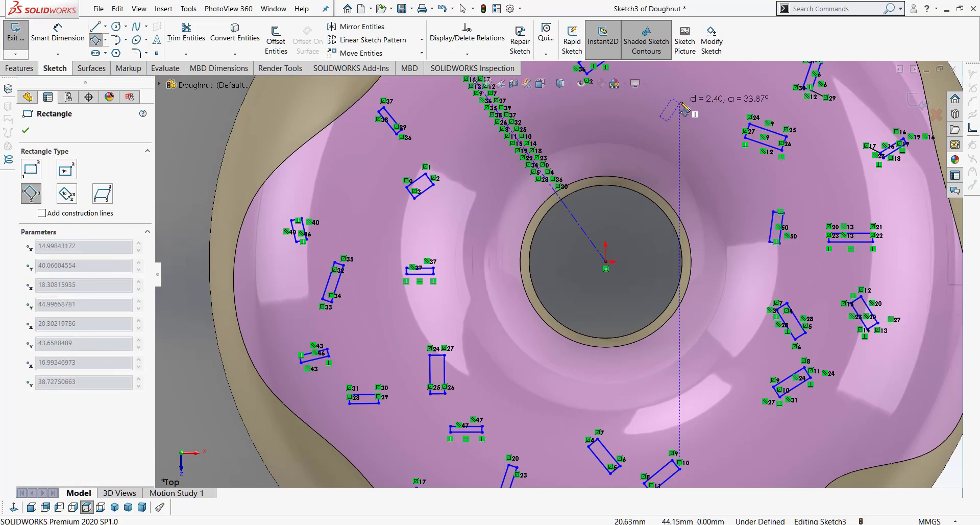
{"action": "left_click", "coordinate": [661, 116]}
{"action": "key", "text": "z"}
Sketch three more sprinkle rectangles: at the icing's lower right edge, below left of the hole, and about 7.6 mm long at lower right
{"action": "left_click", "coordinate": [829, 381]}
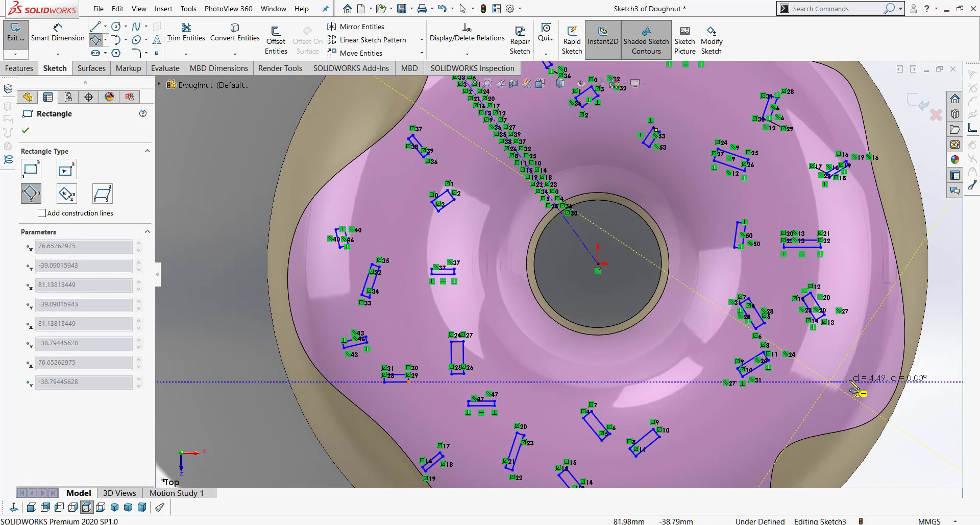
{"action": "left_click", "coordinate": [849, 381]}
{"action": "left_click", "coordinate": [849, 376]}
{"action": "left_click", "coordinate": [525, 373]}
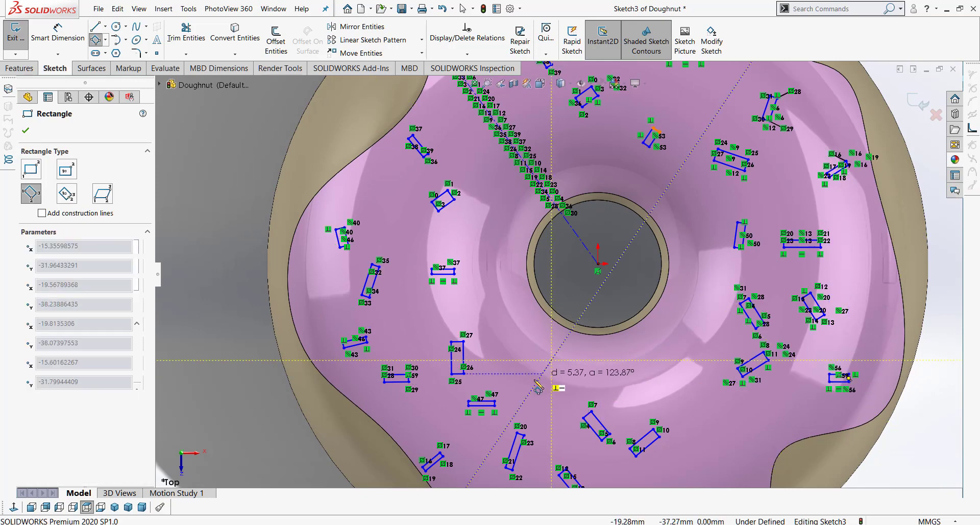
{"action": "left_click", "coordinate": [731, 418]}
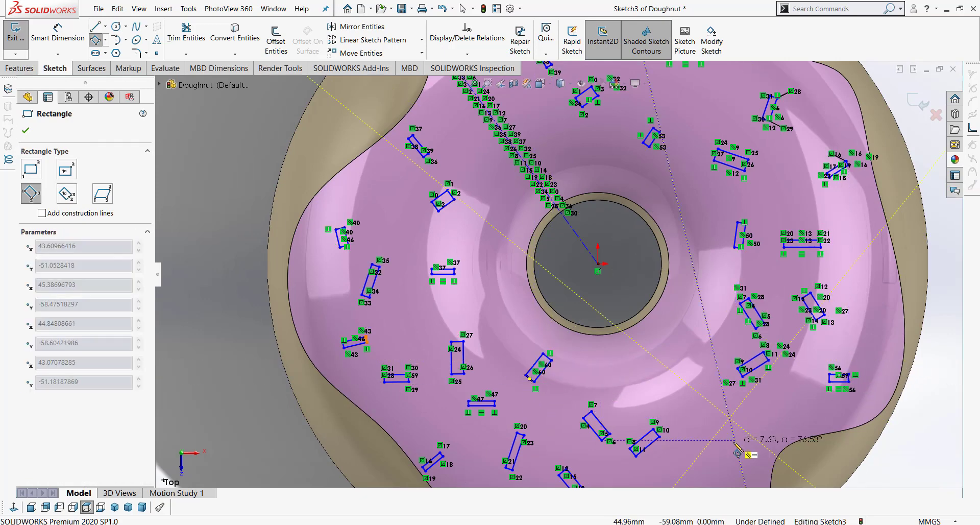
{"action": "left_click", "coordinate": [738, 440]}
{"action": "left_click", "coordinate": [743, 438]}
{"action": "scroll", "coordinate": [782, 333], "scroll_direction": "up", "scroll_amount": 2}
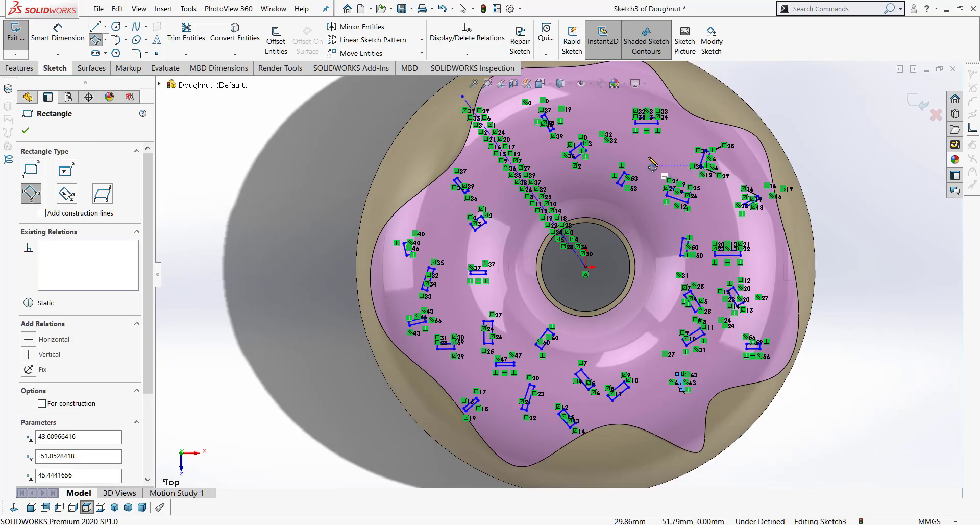
Sketch a tilted sprinkle rectangle about 6.3 mm long above right of the hole and another near the icing's upper edge
{"action": "scroll", "coordinate": [652, 164], "scroll_direction": "down", "scroll_amount": 4}
{"action": "left_click", "coordinate": [543, 178]}
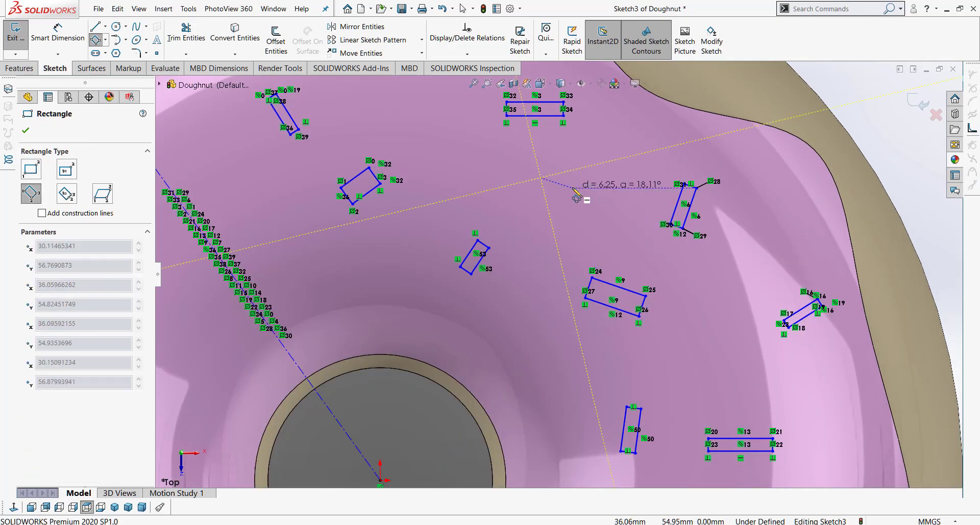
{"action": "left_click", "coordinate": [573, 187]}
{"action": "left_click", "coordinate": [576, 179]}
{"action": "scroll", "coordinate": [582, 193], "scroll_direction": "up", "scroll_amount": 2}
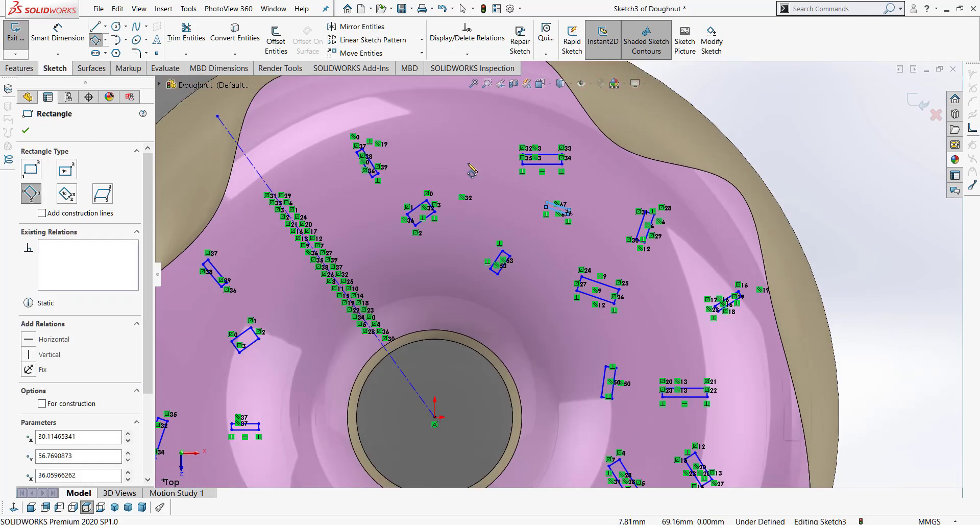
{"action": "left_click", "coordinate": [442, 118]}
{"action": "left_click", "coordinate": [450, 134]}
{"action": "left_click", "coordinate": [456, 130]}
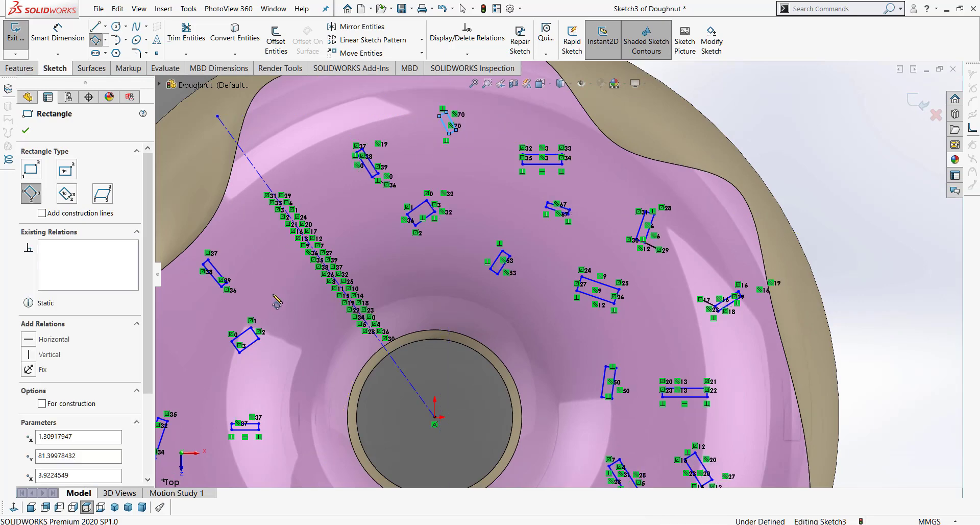
Sketch three small sprinkles about 2 to 3.5 mm long around the hole: upper left, above, and lower right
{"action": "left_click", "coordinate": [305, 323]}
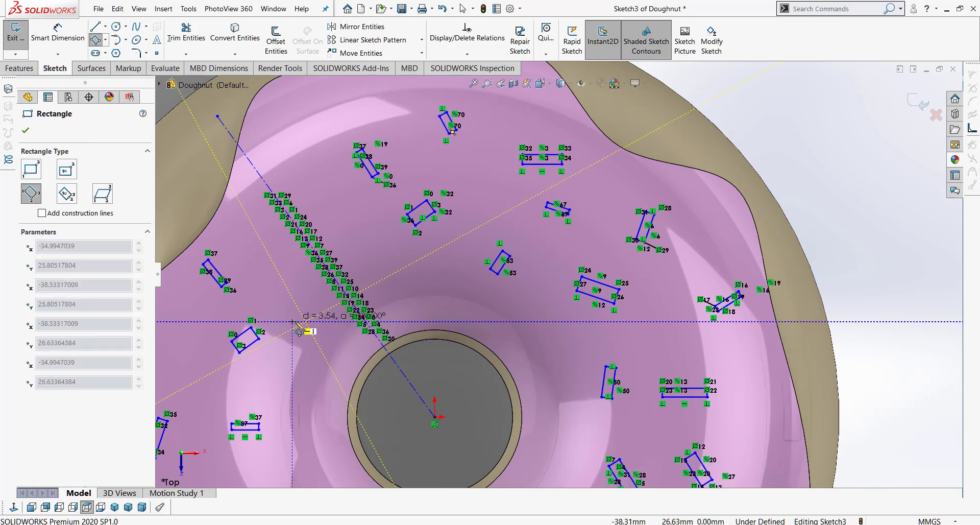
{"action": "scroll", "coordinate": [297, 326], "scroll_direction": "down", "scroll_amount": 3}
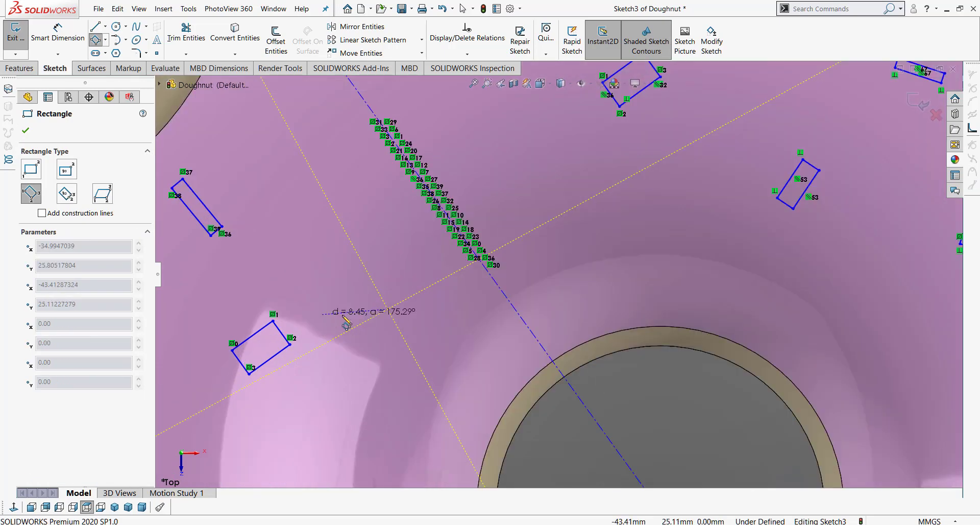
{"action": "left_click", "coordinate": [380, 295]}
{"action": "left_click", "coordinate": [620, 189]}
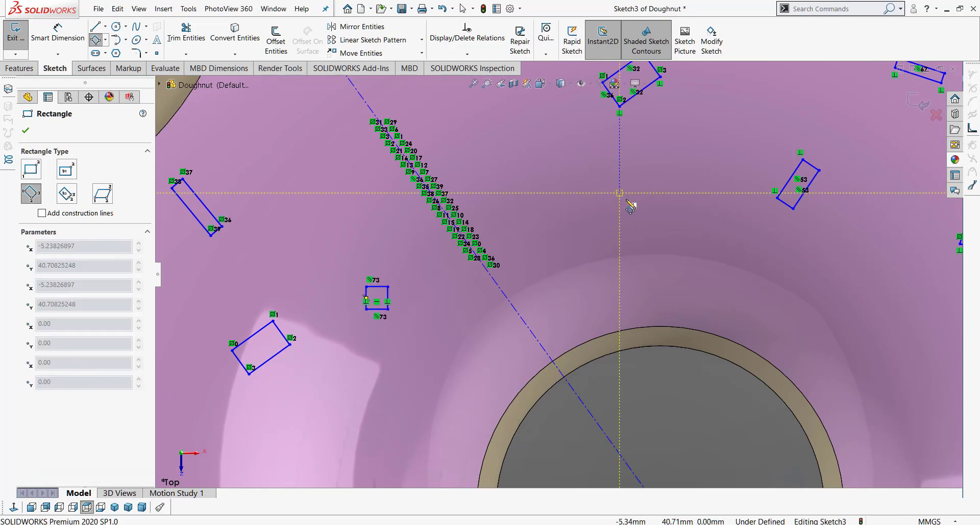
{"action": "left_click", "coordinate": [643, 190]}
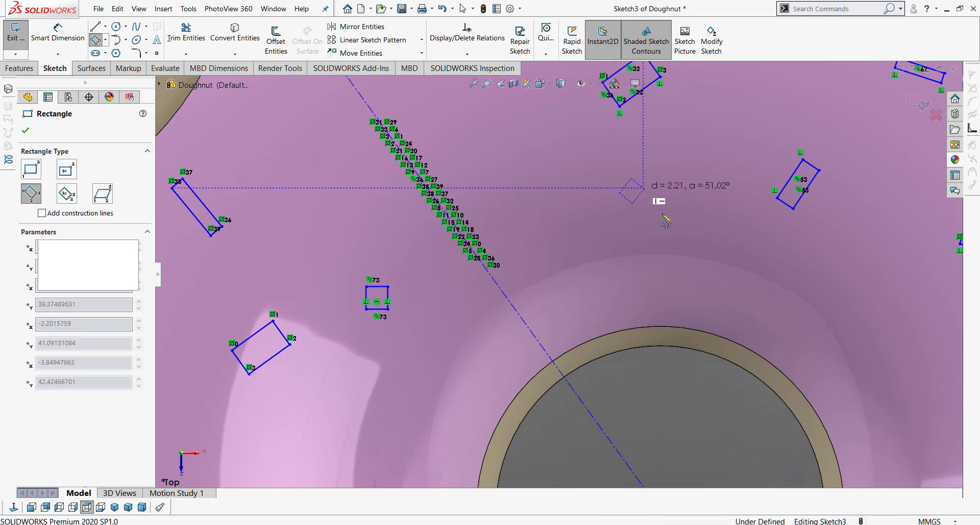
{"action": "scroll", "coordinate": [719, 249], "scroll_direction": "up", "scroll_amount": 3}
{"action": "left_click", "coordinate": [608, 445]}
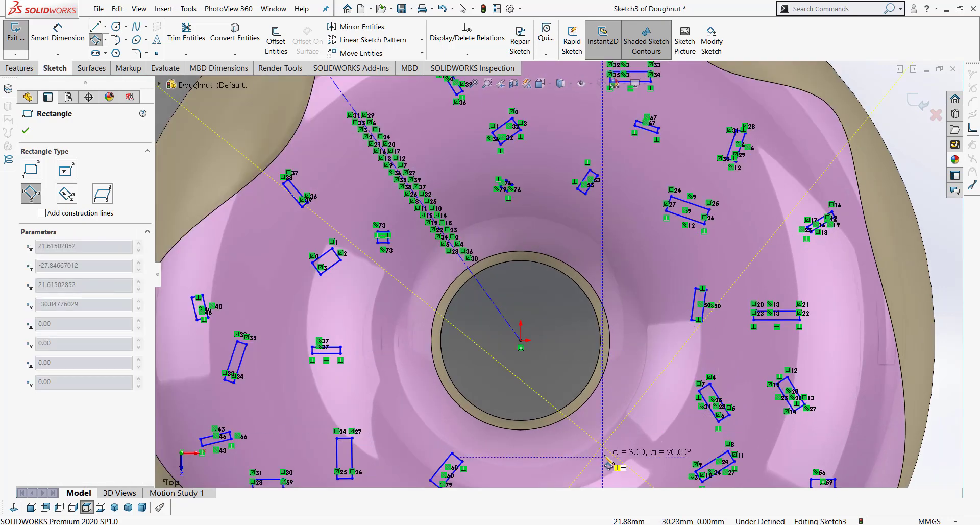
{"action": "scroll", "coordinate": [671, 379], "scroll_direction": "up", "scroll_amount": 3}
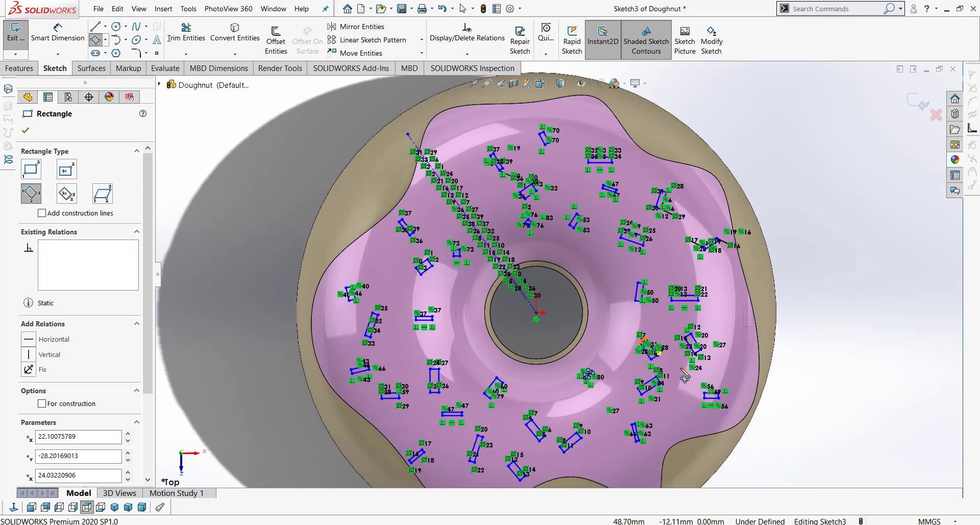
Extrude the sprinkle sketch 1 mm starting from the pink icing face, keeping the sprinkles as separate bodies
{"action": "left_click", "coordinate": [19, 68]}
{"action": "left_click", "coordinate": [22, 45]}
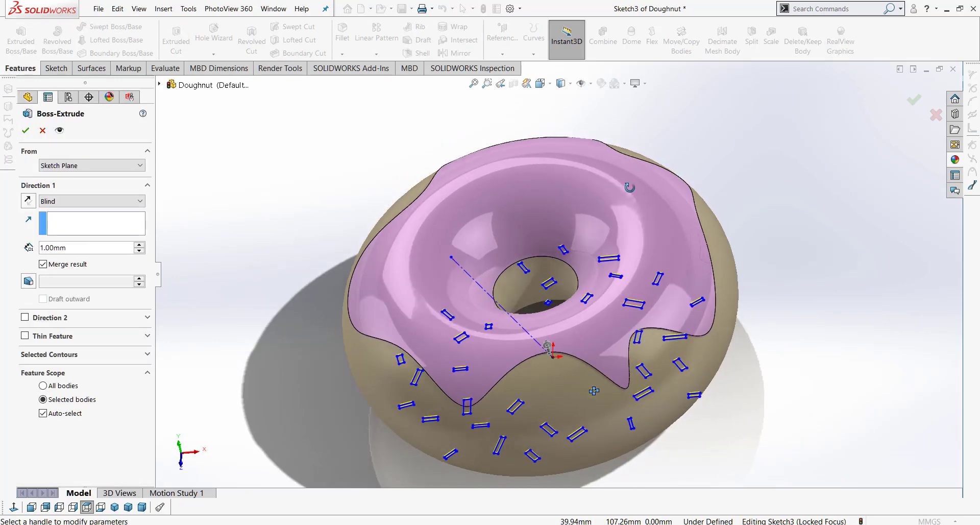
{"action": "left_click", "coordinate": [84, 165]}
{"action": "left_click", "coordinate": [76, 182]}
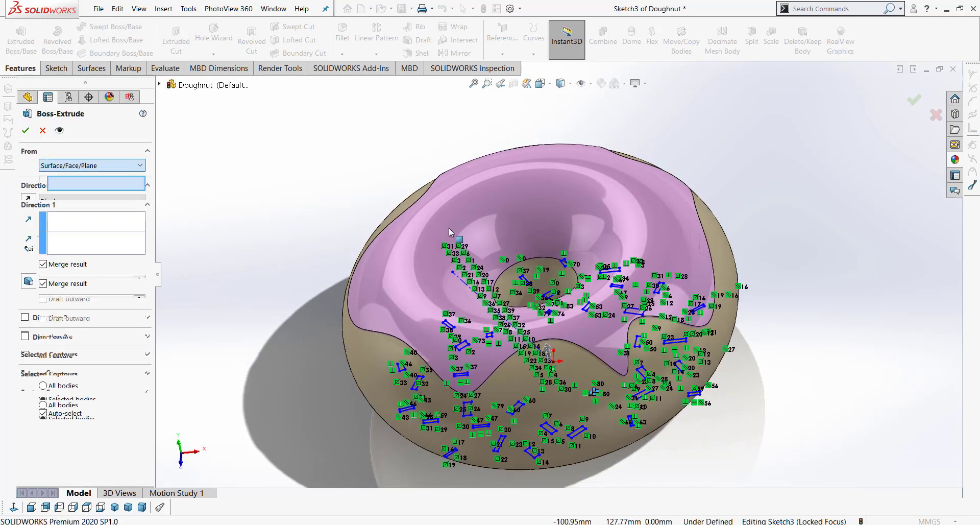
{"action": "left_click", "coordinate": [525, 186]}
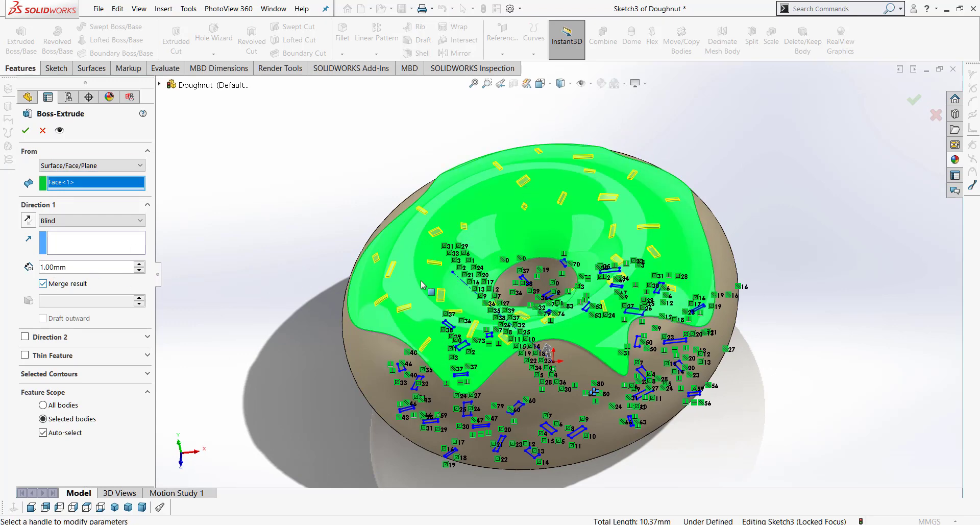
{"action": "scroll", "coordinate": [421, 285], "scroll_direction": "down", "scroll_amount": 5}
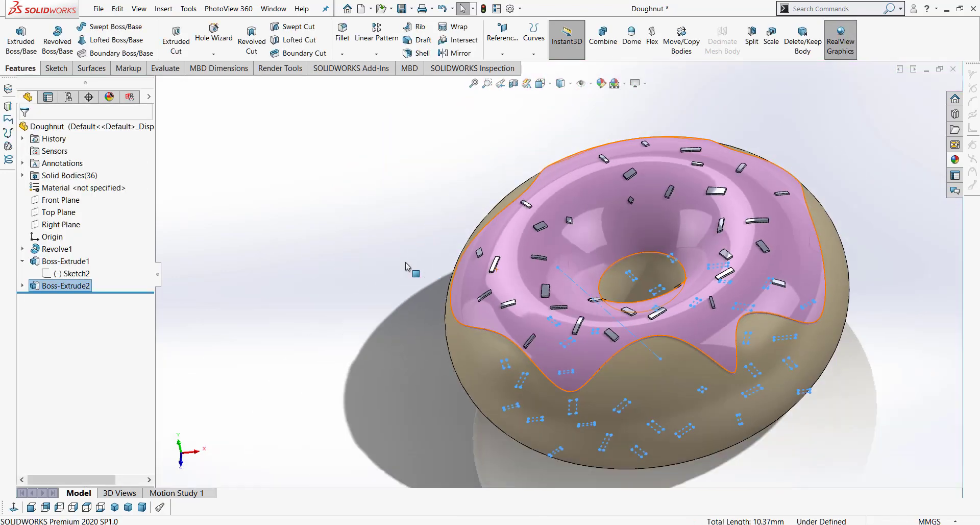
{"action": "left_click", "coordinate": [886, 236]}
{"action": "middle_click_drag", "start_coordinate": [745, 291], "coordinate": [764, 215]}
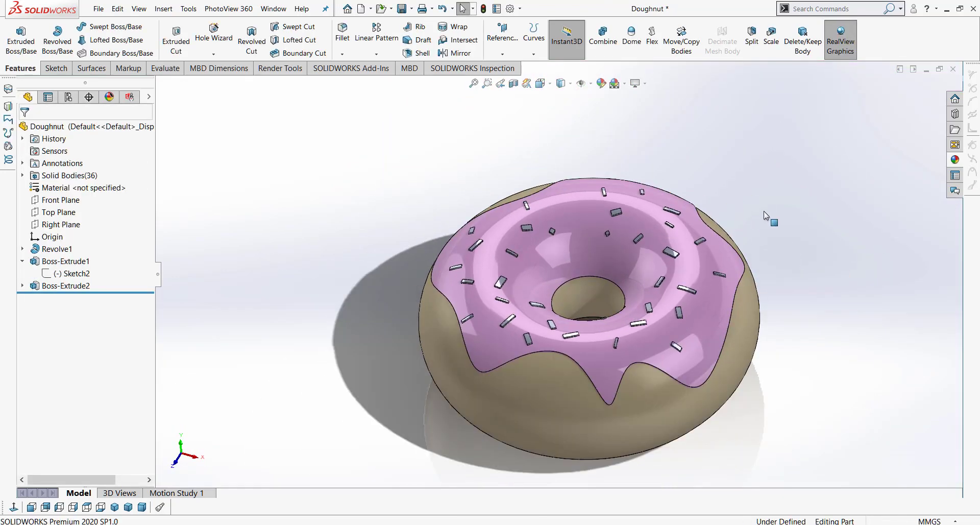
Save the Doughnut part and refresh the Solid-Backup folder in File Explorer to examine its backup copies, returning to SOLIDWORKS
{"action": "left_click", "coordinate": [98, 9]}
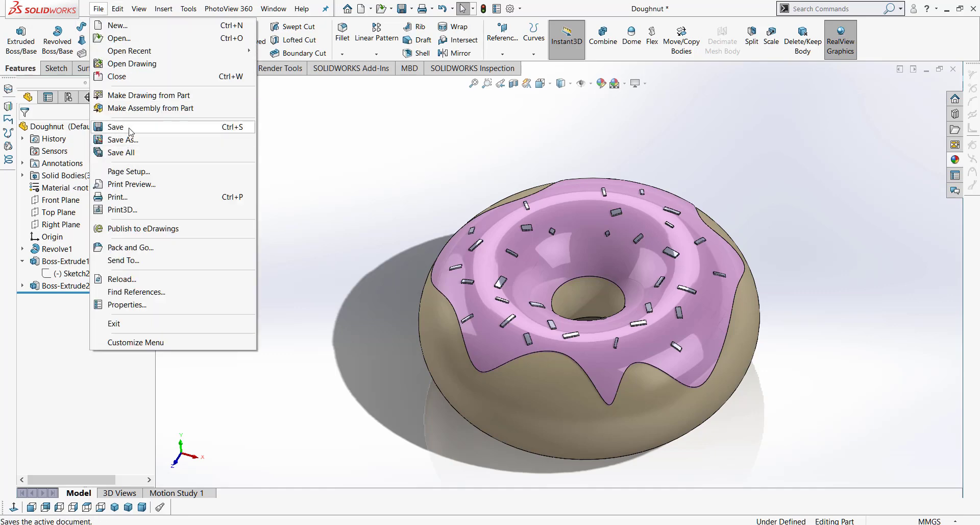
{"action": "left_click", "coordinate": [113, 127]}
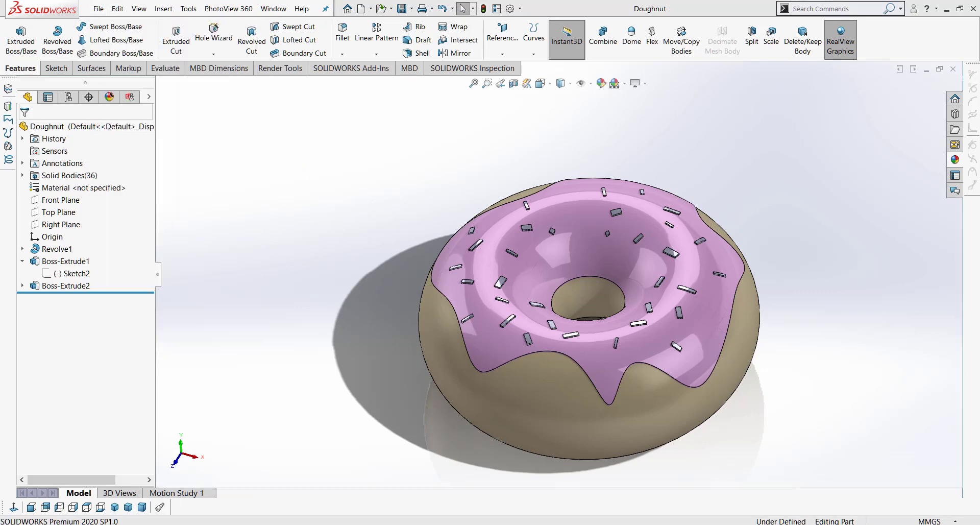
{"action": "mouse_move", "coordinate": [235, 516]}
{"action": "left_click", "coordinate": [269, 506]}
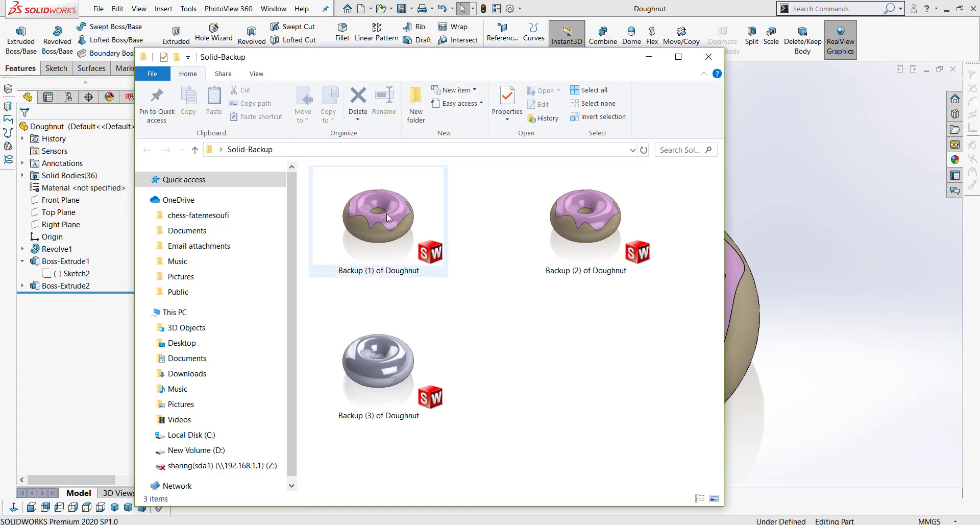
{"action": "right_click", "coordinate": [529, 373]}
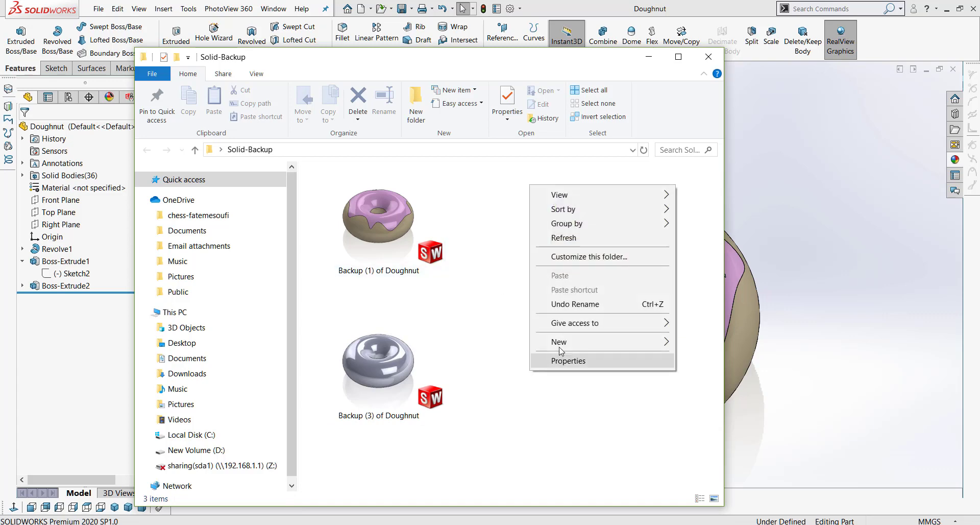
{"action": "left_click", "coordinate": [564, 238]}
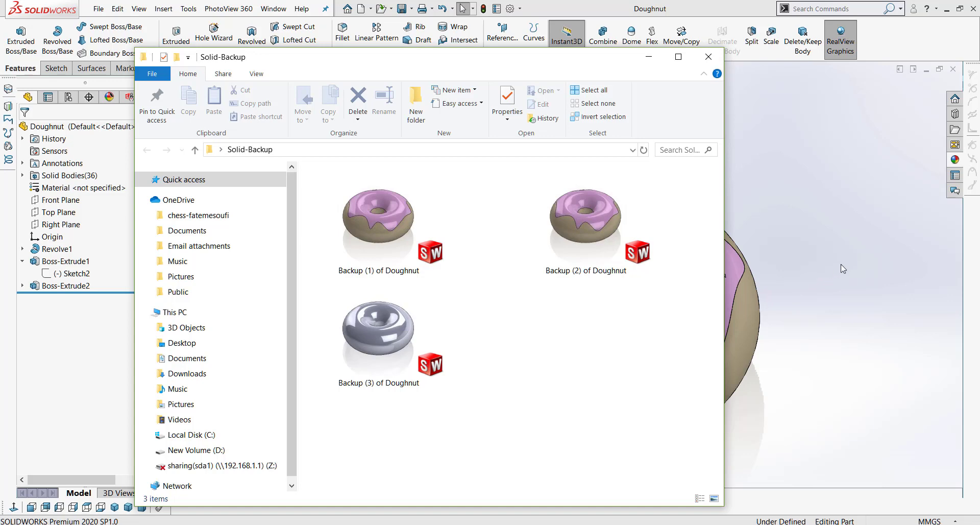
{"action": "left_click", "coordinate": [777, 221]}
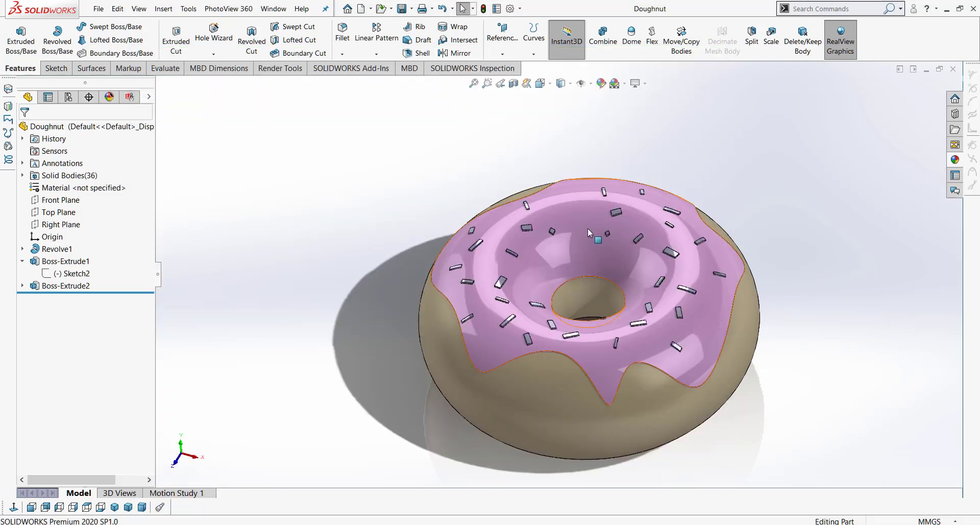
Apply the yellow low gloss plastic appearance to the body of the wide sprinkle behind the hole
{"action": "left_click", "coordinate": [956, 159]}
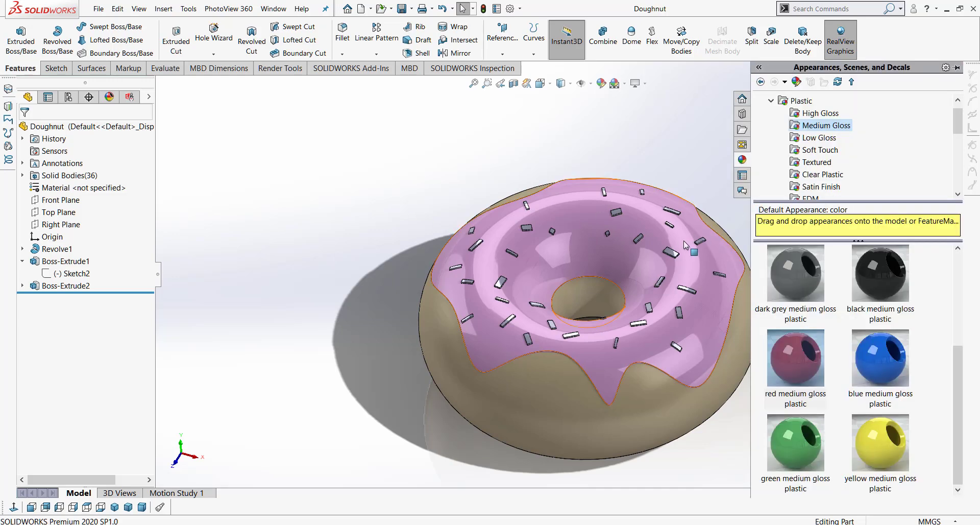
{"action": "left_click", "coordinate": [809, 139]}
{"action": "scroll", "coordinate": [604, 252], "scroll_direction": "down", "scroll_amount": 5}
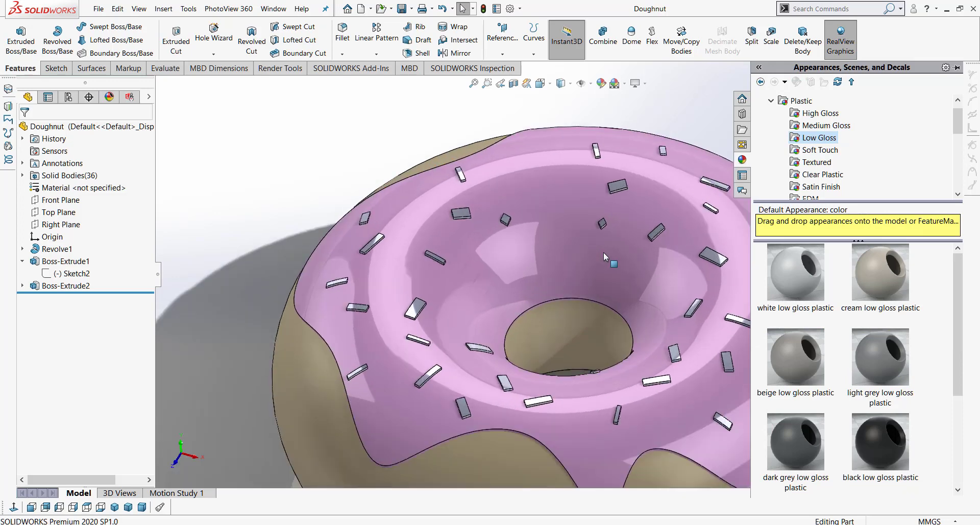
{"action": "scroll", "coordinate": [862, 356], "scroll_direction": "down", "scroll_amount": 3}
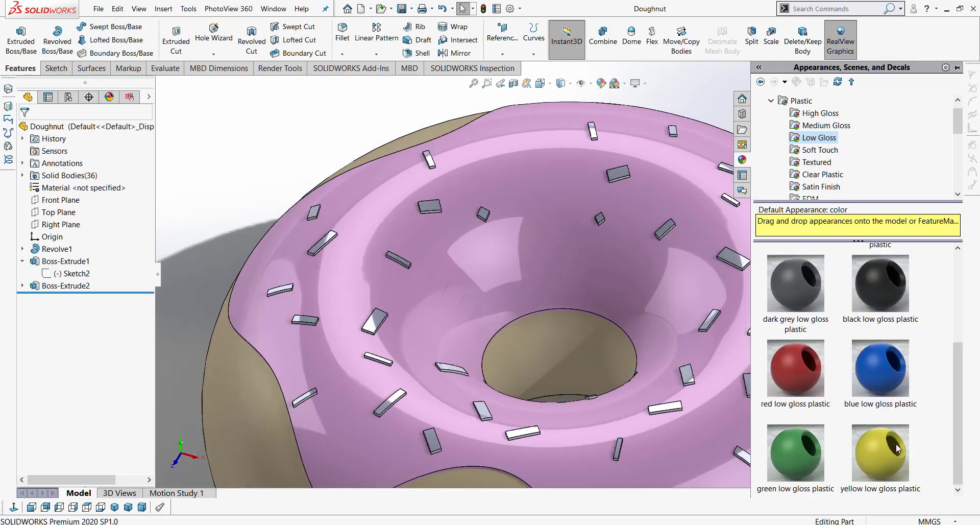
{"action": "left_click_drag", "start_coordinate": [896, 443], "coordinate": [623, 175]}
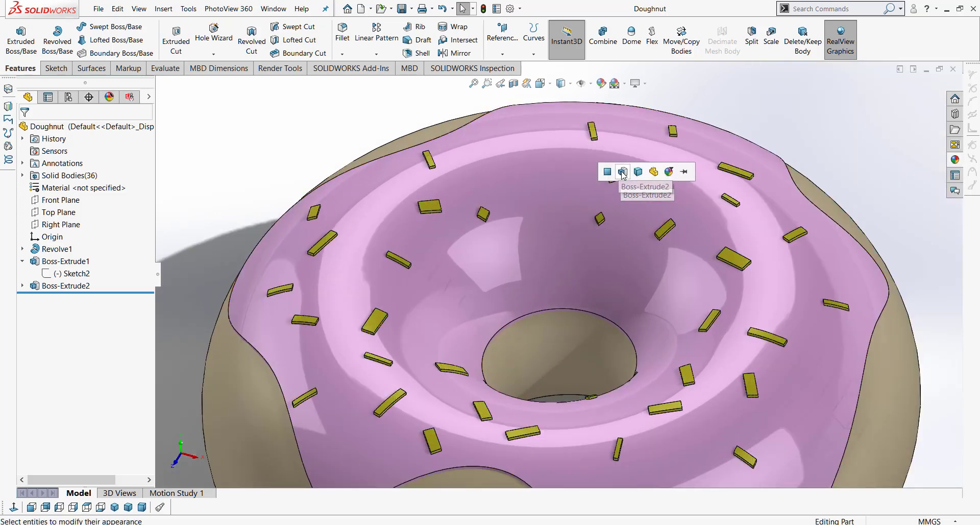
{"action": "left_click", "coordinate": [637, 172]}
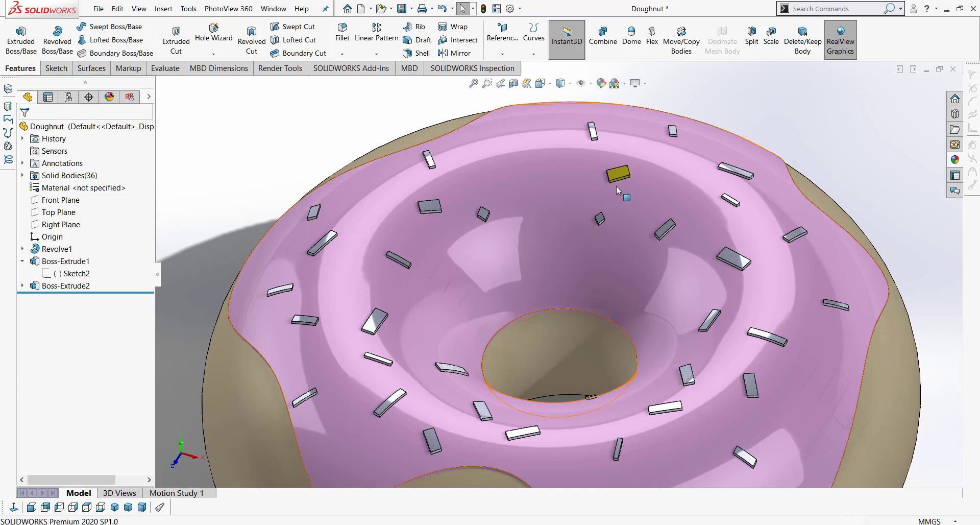
Apply red low gloss plastic to the wide sprinkle left of the hole and blue low gloss plastic to the one at its lower right
{"action": "left_click", "coordinate": [955, 161]}
{"action": "left_click_drag", "start_coordinate": [839, 339], "coordinate": [373, 322]}
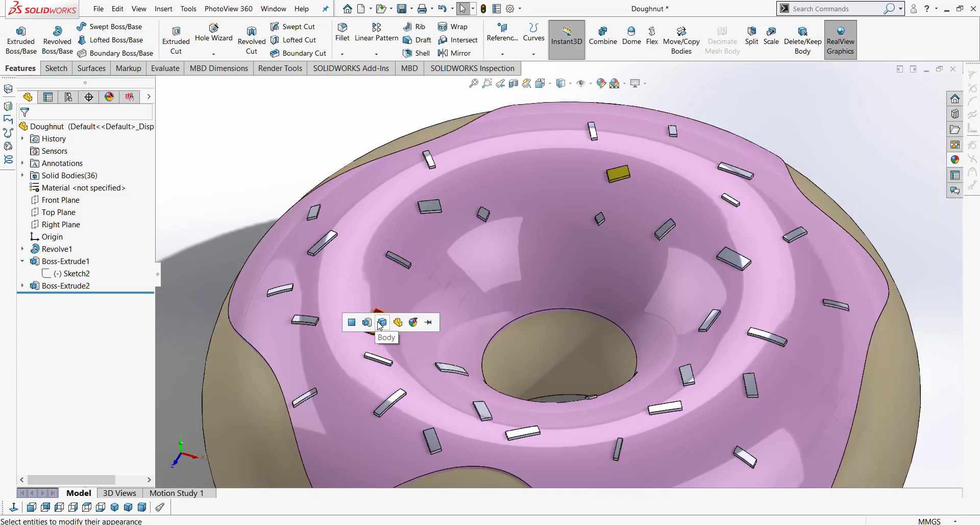
{"action": "left_click", "coordinate": [382, 323]}
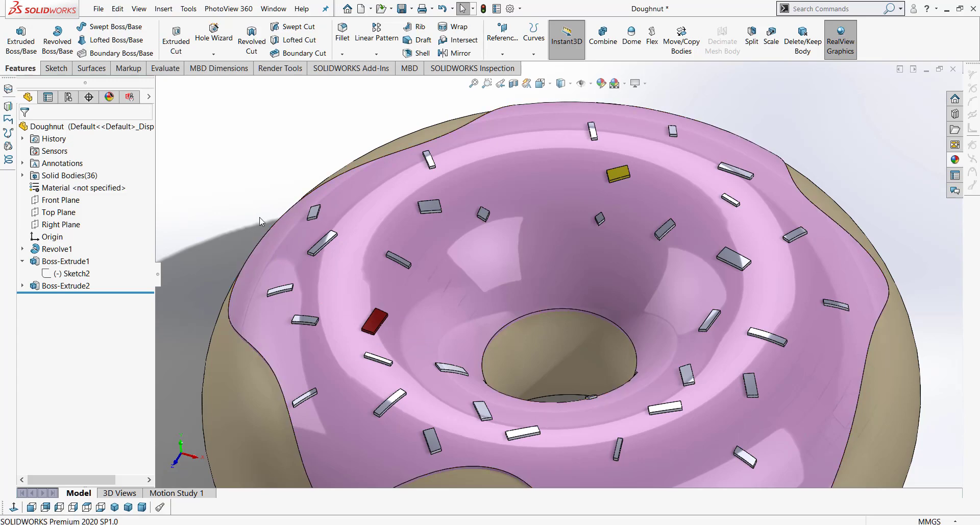
{"action": "left_click", "coordinate": [956, 161]}
{"action": "left_click_drag", "start_coordinate": [891, 366], "coordinate": [668, 407]}
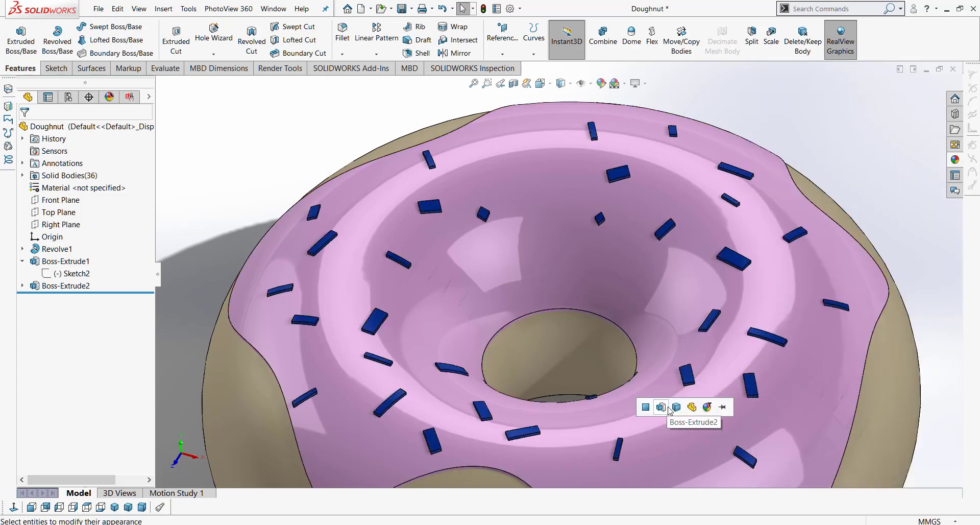
{"action": "left_click", "coordinate": [646, 406]}
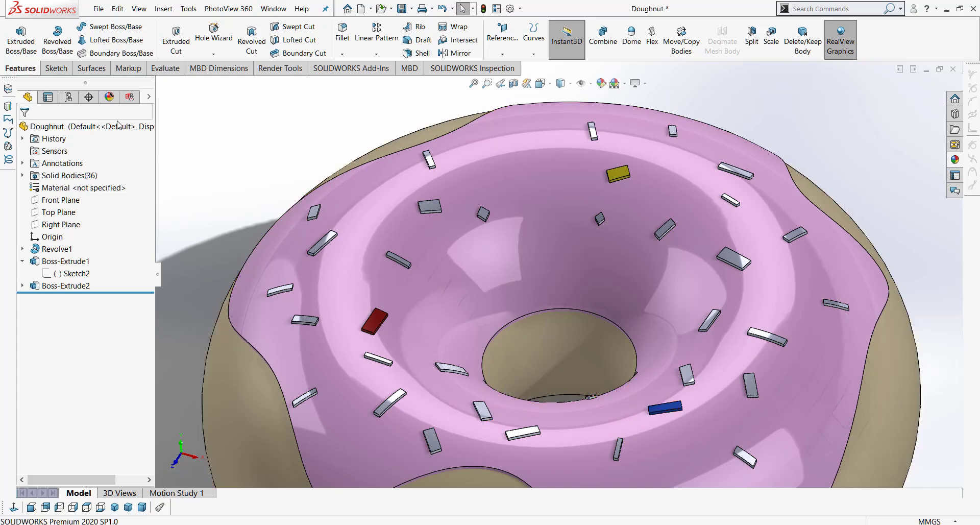
Apply the green low gloss plastic appearance to the long tilted sprinkle at the icing's upper left
{"action": "left_click", "coordinate": [955, 160]}
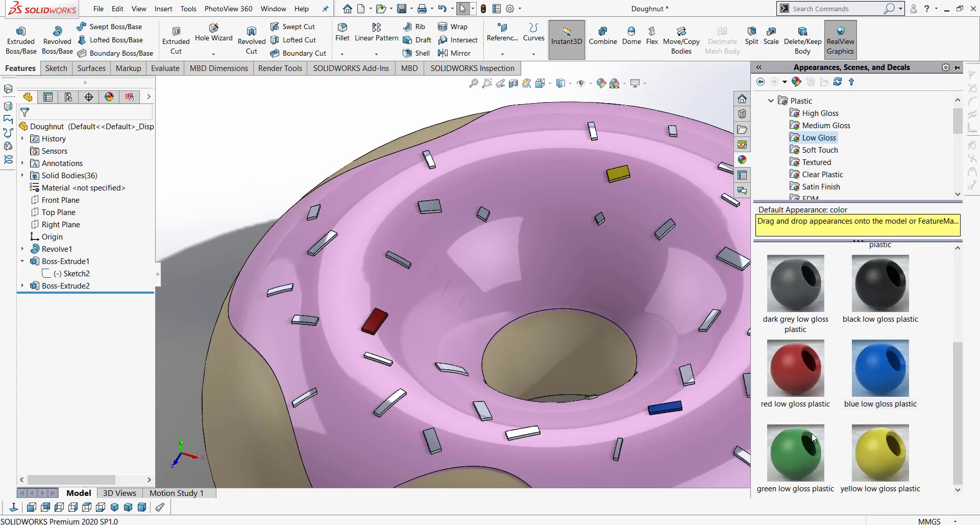
{"action": "left_click_drag", "start_coordinate": [813, 438], "coordinate": [324, 238]}
{"action": "left_click", "coordinate": [334, 236]}
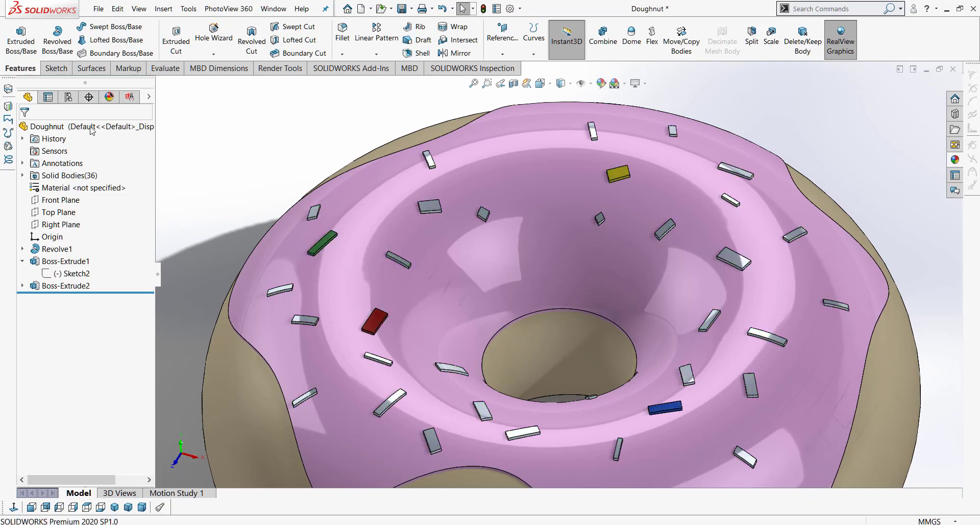
Extend the green low gloss plastic appearance to three more sprinkles: right of the hole, near the far icing edge, and in front of the hole
{"action": "left_click", "coordinate": [110, 97]}
{"action": "right_click", "coordinate": [66, 225]}
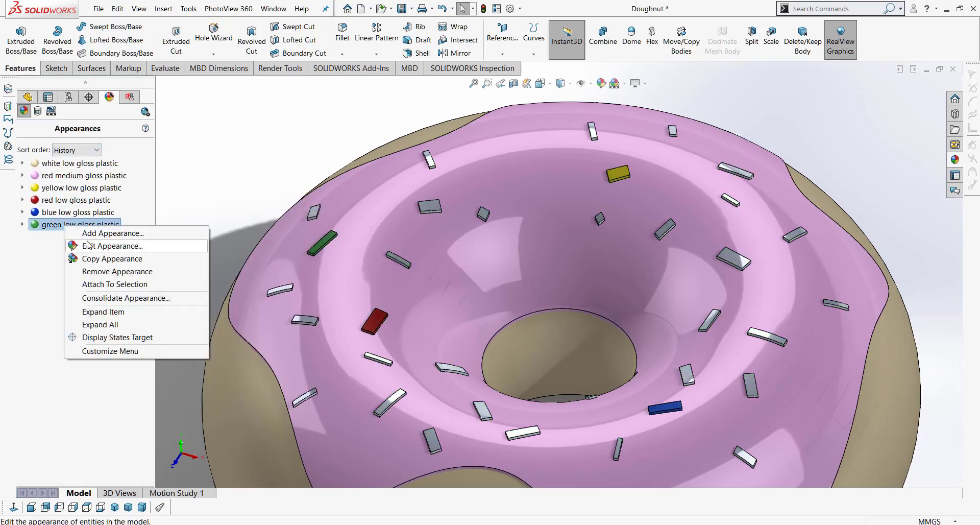
{"action": "left_click", "coordinate": [88, 245]}
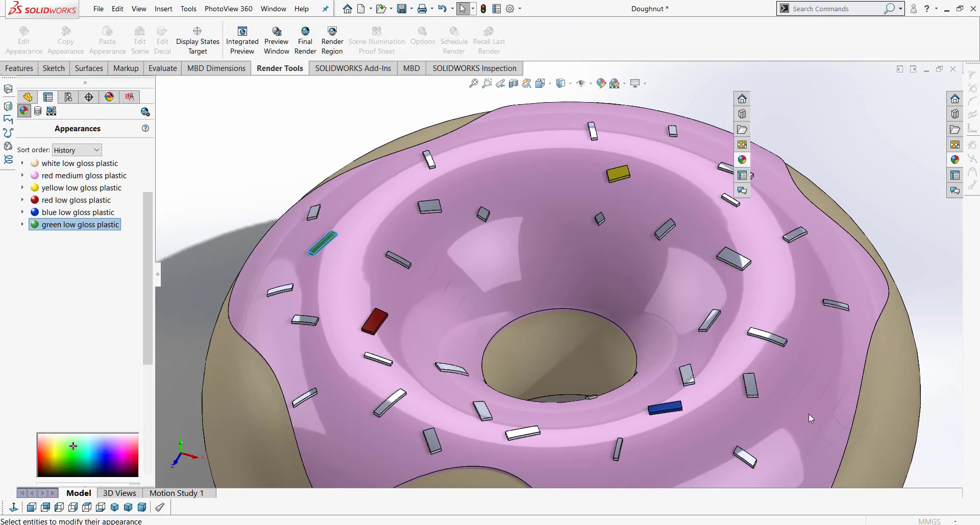
{"action": "left_click", "coordinate": [720, 259]}
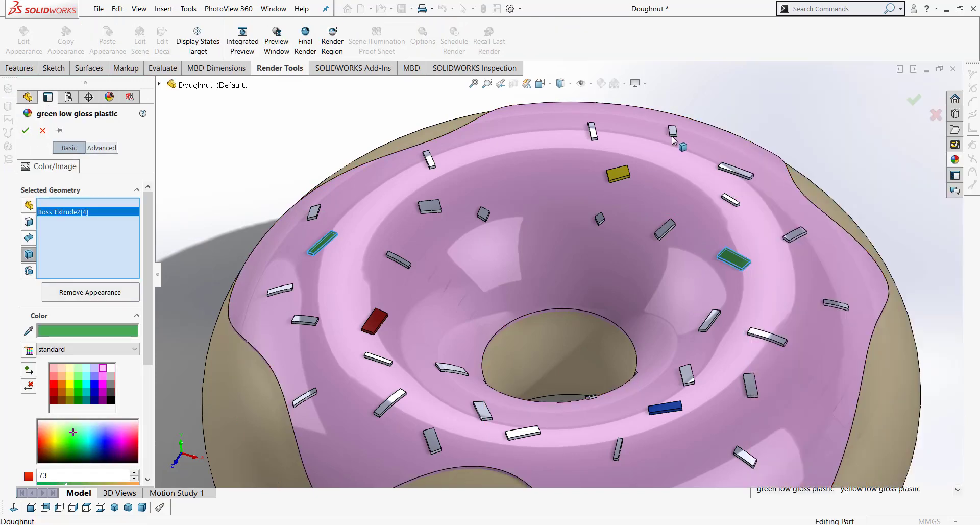
{"action": "left_click", "coordinate": [523, 433]}
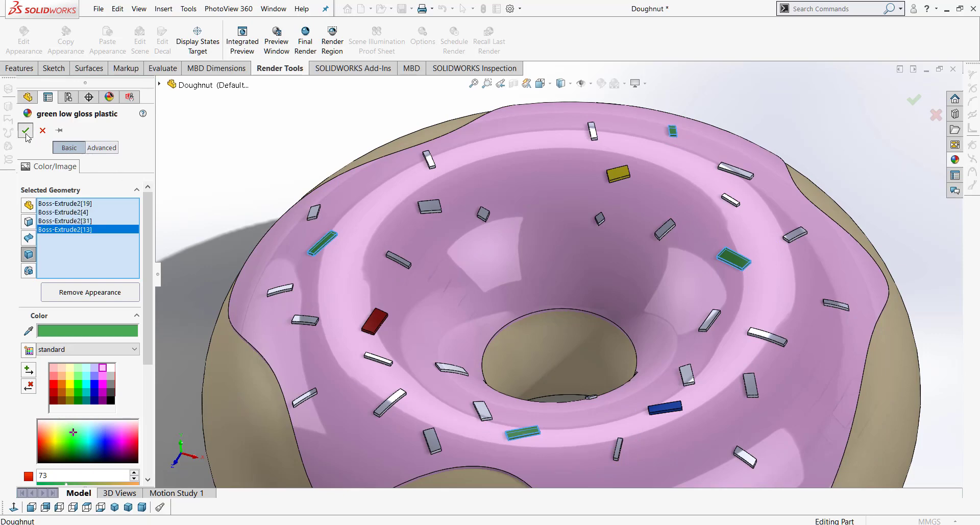
{"action": "left_click", "coordinate": [26, 131]}
Extend the blue low gloss plastic appearance to four more sprinkles: at the far edge, far left, lower left of the hole, and far right
{"action": "right_click", "coordinate": [49, 214]}
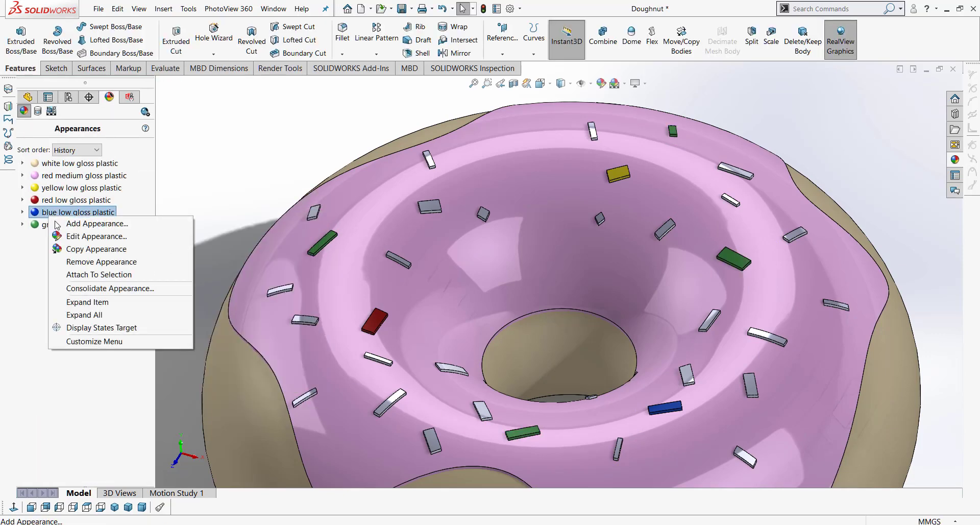
{"action": "left_click", "coordinate": [66, 236]}
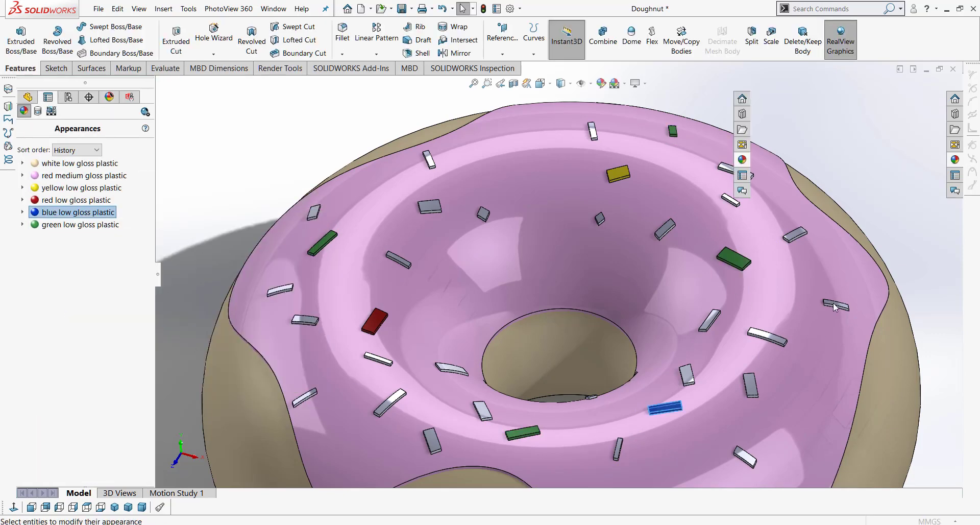
{"action": "left_click", "coordinate": [593, 132]}
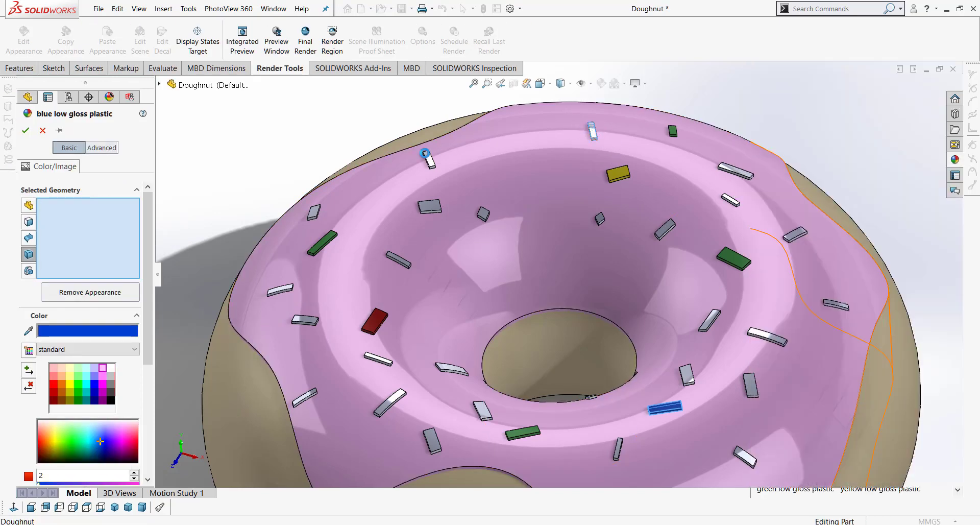
{"action": "left_click", "coordinate": [307, 322]}
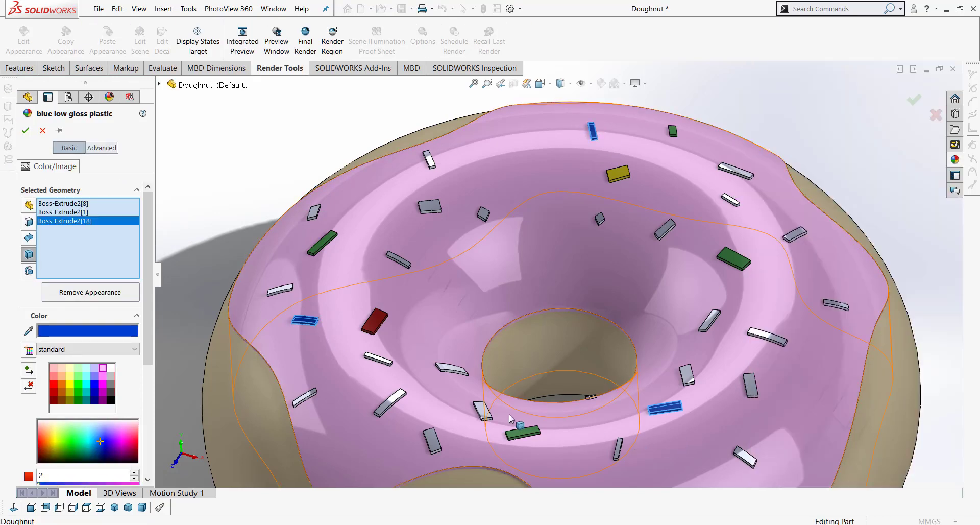
{"action": "left_click", "coordinate": [452, 376]}
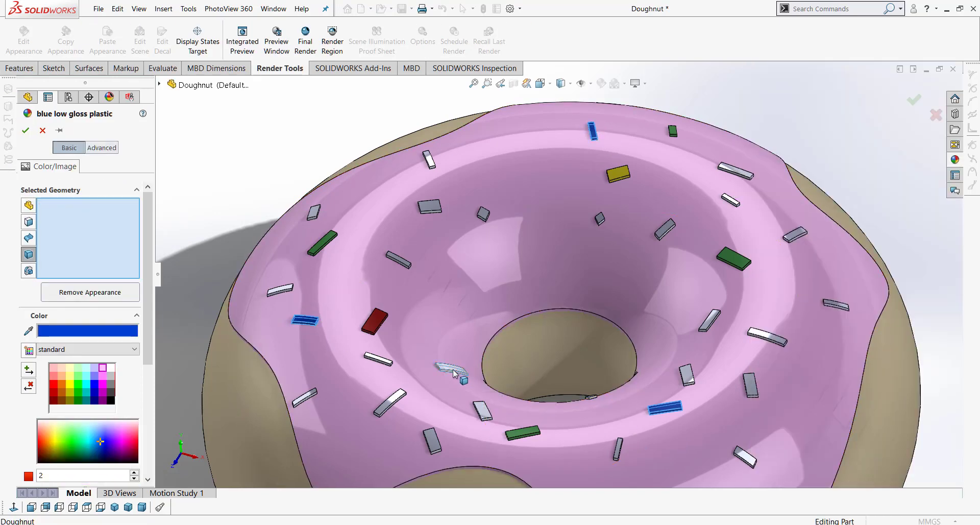
{"action": "left_click", "coordinate": [844, 310]}
{"action": "left_click", "coordinate": [25, 130]}
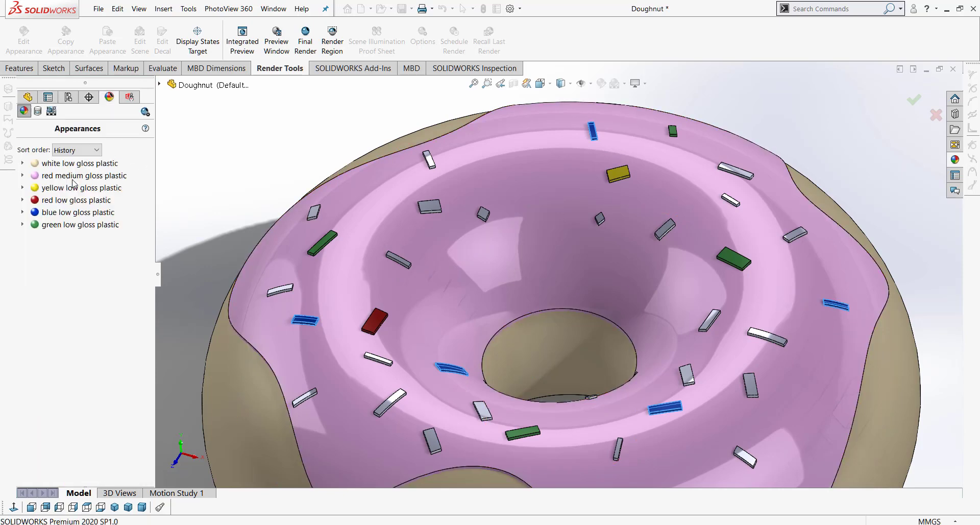
Extend the red low gloss plastic appearance to four more sprinkles: upper left, upper right, behind the hole, and lower right
{"action": "right_click", "coordinate": [70, 204]}
{"action": "left_click", "coordinate": [153, 217]}
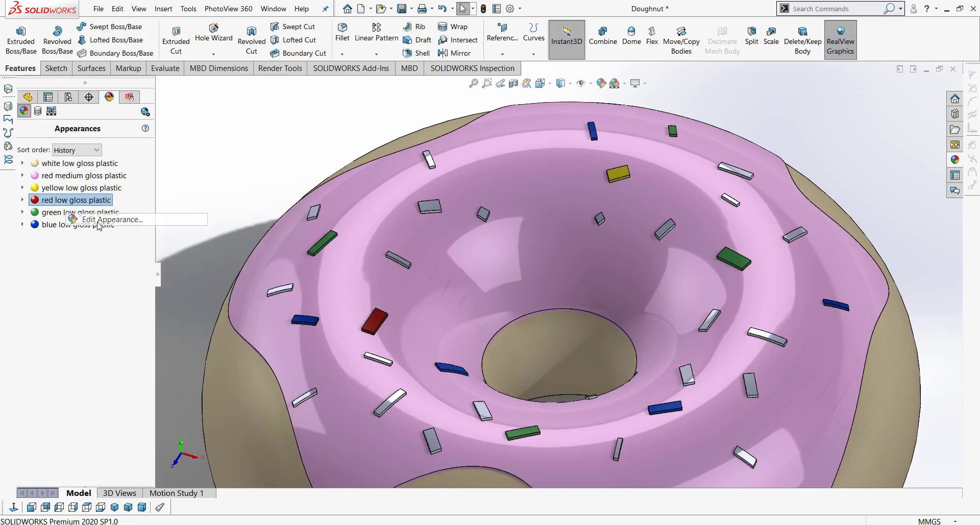
{"action": "left_click", "coordinate": [429, 158]}
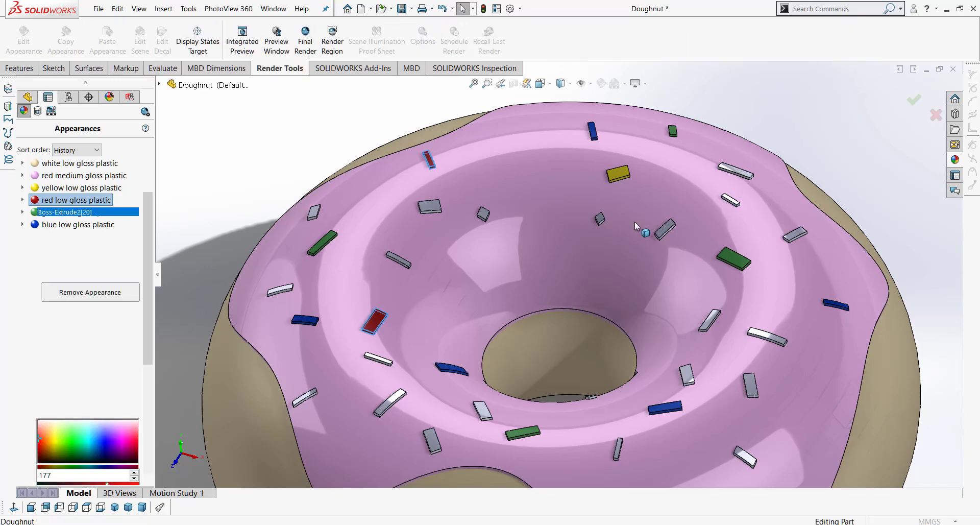
{"action": "left_click", "coordinate": [735, 171]}
{"action": "left_click", "coordinate": [731, 455]}
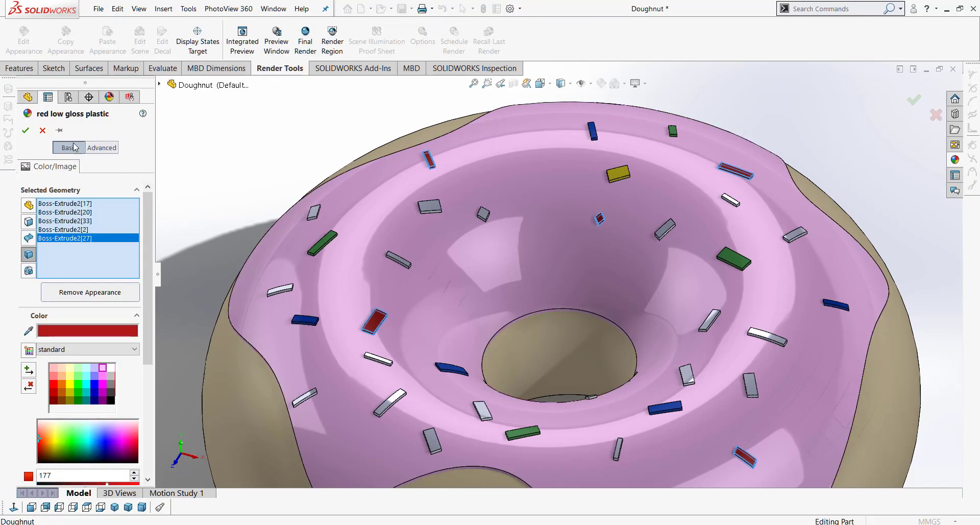
{"action": "left_click", "coordinate": [25, 131]}
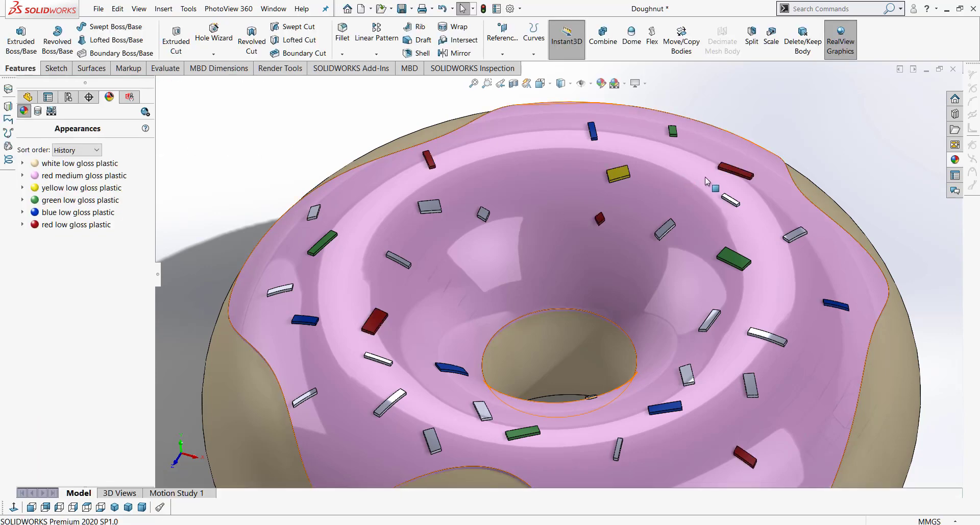
Apply the yellow high gloss plastic appearance to the body of the wide grey sprinkle on the ring's upper left inner slope
{"action": "right_click", "coordinate": [39, 190]}
{"action": "left_click", "coordinate": [587, 137]}
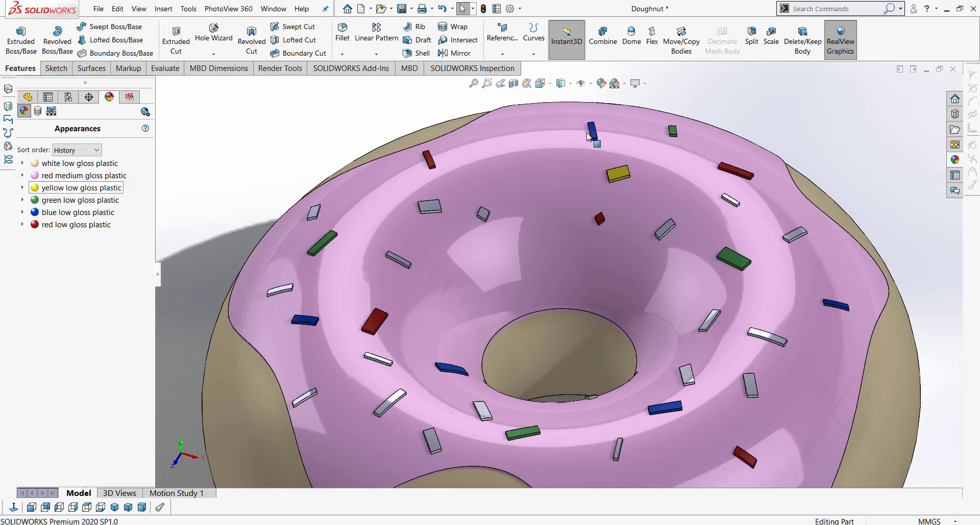
{"action": "left_click", "coordinate": [955, 160]}
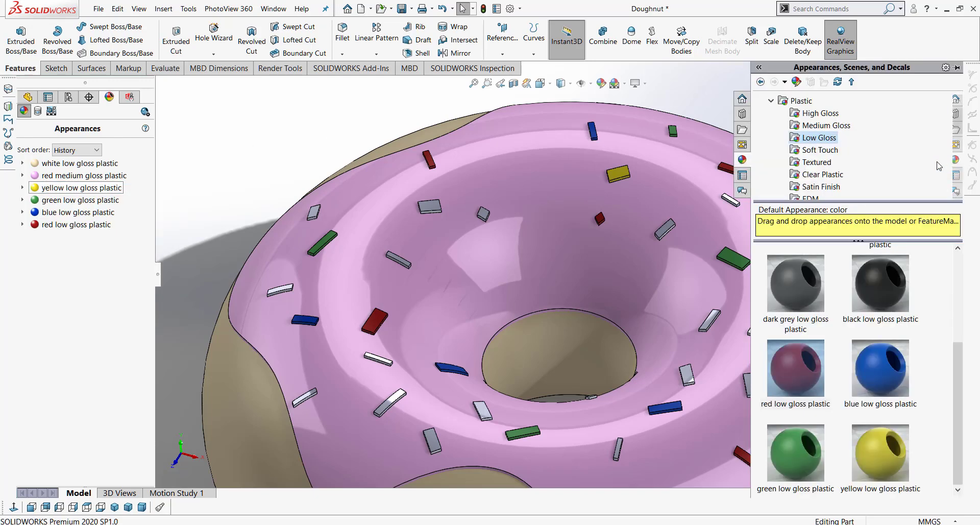
{"action": "left_click", "coordinate": [821, 113]}
{"action": "scroll", "coordinate": [863, 323], "scroll_direction": "down", "scroll_amount": 3}
{"action": "left_click_drag", "start_coordinate": [870, 360], "coordinate": [427, 210]}
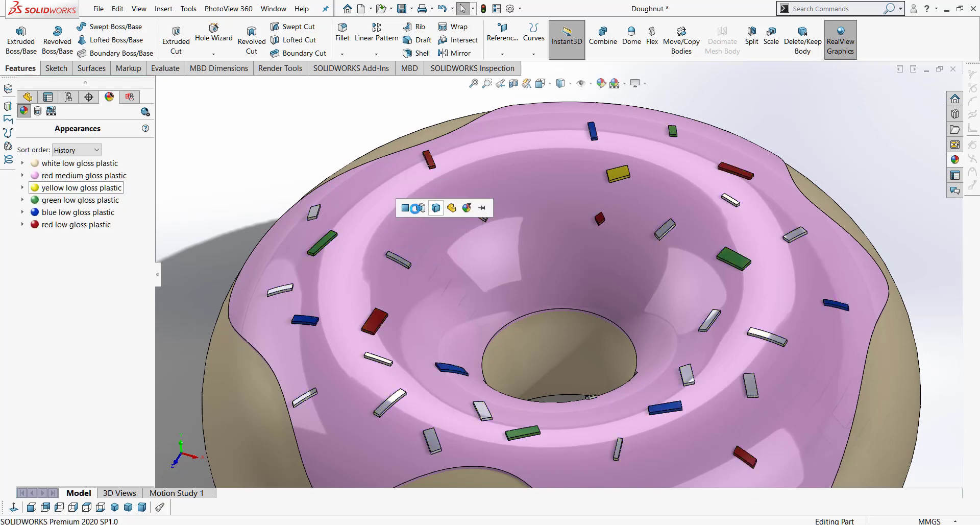
{"action": "left_click", "coordinate": [435, 213]}
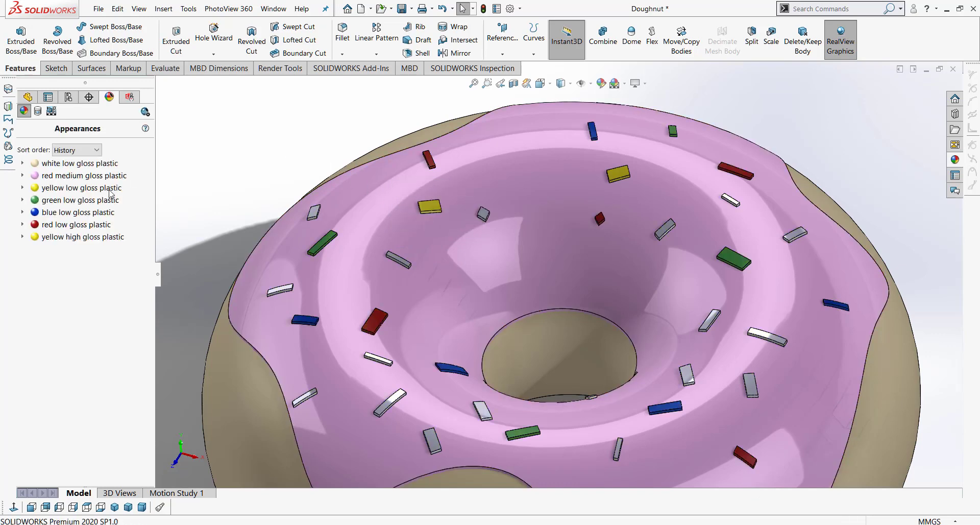
Extend the yellow high gloss plastic appearance to four more sprinkles: two right of the hole, one in front of it, and one far lower left
{"action": "right_click", "coordinate": [66, 237]}
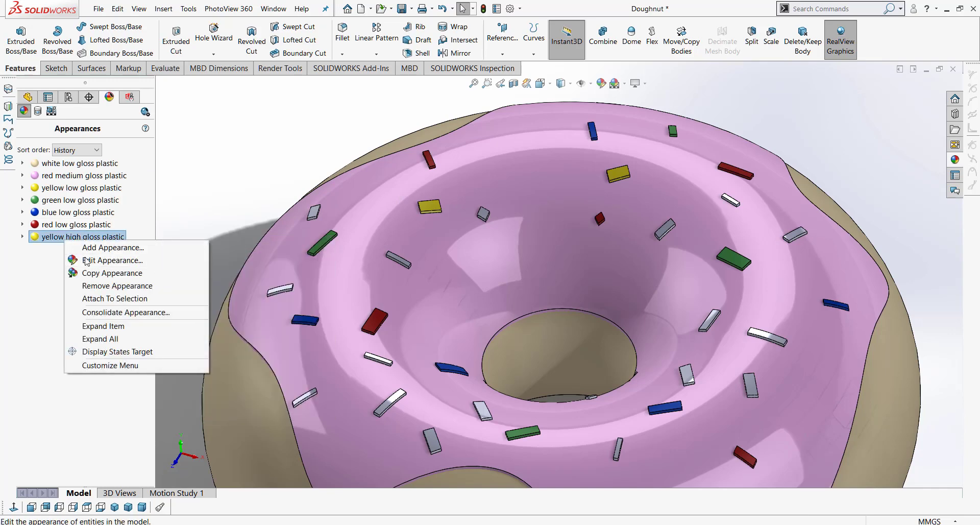
{"action": "left_click", "coordinate": [86, 260]}
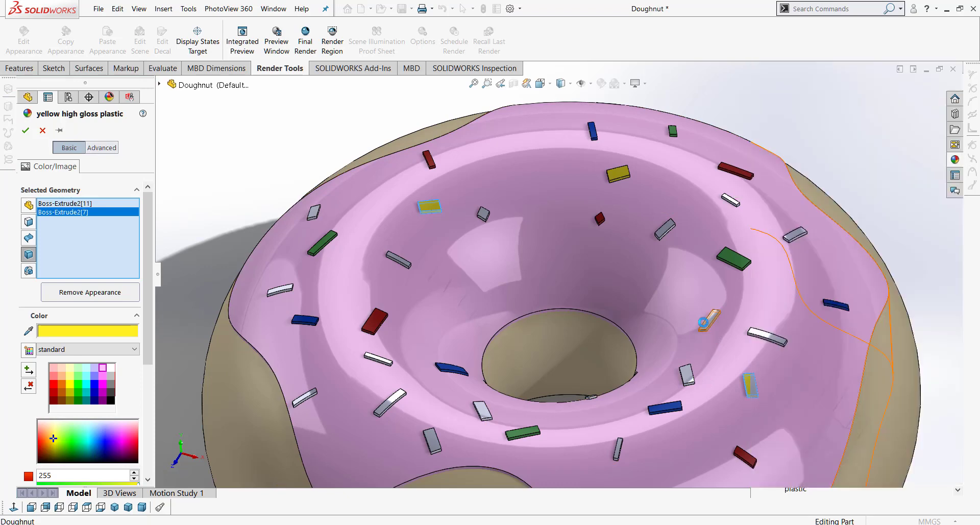
{"action": "left_click", "coordinate": [707, 321]}
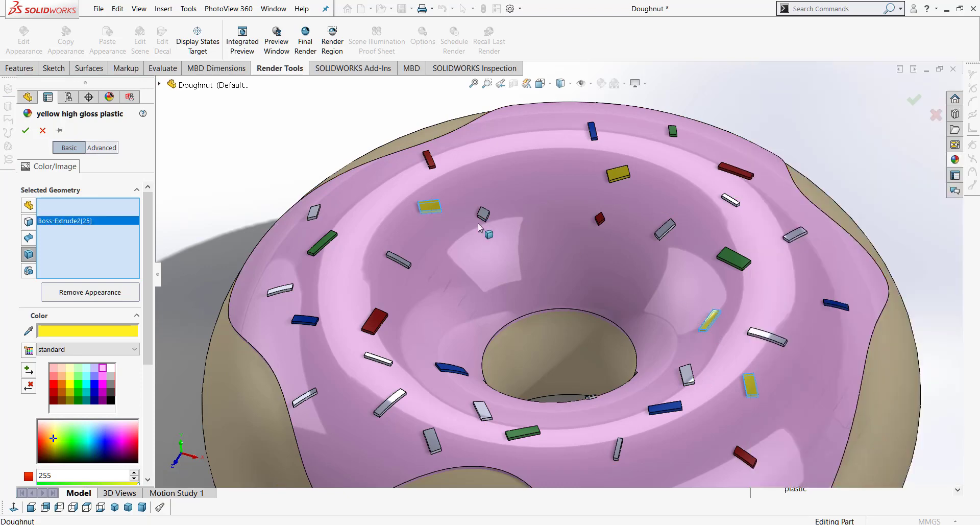
{"action": "left_click", "coordinate": [309, 397]}
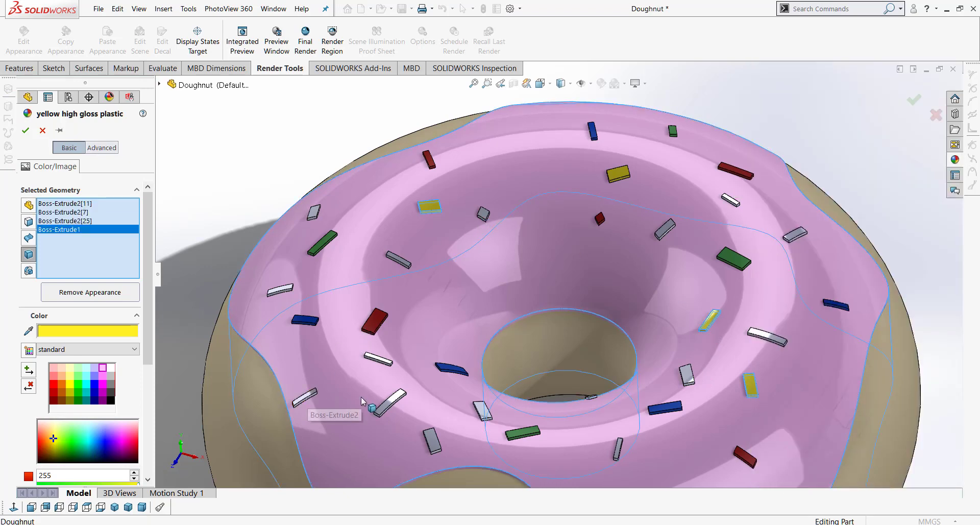
{"action": "right_click", "coordinate": [74, 231]}
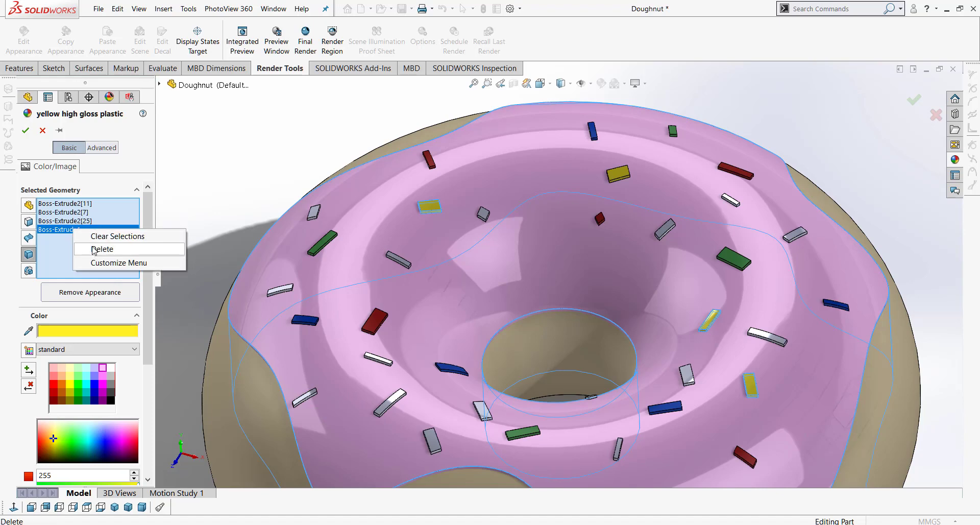
{"action": "left_click", "coordinate": [97, 289]}
{"action": "left_click", "coordinate": [306, 398]}
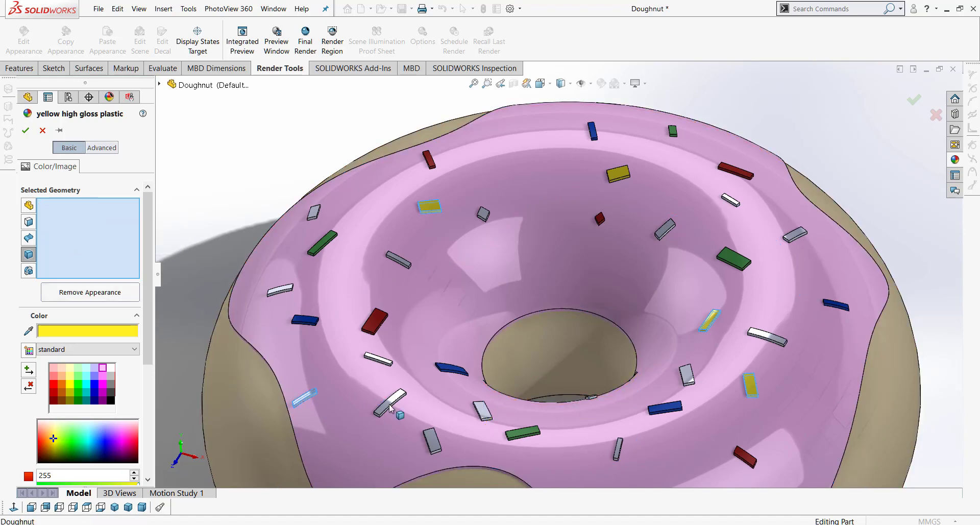
{"action": "left_click", "coordinate": [482, 411]}
{"action": "left_click", "coordinate": [26, 132]}
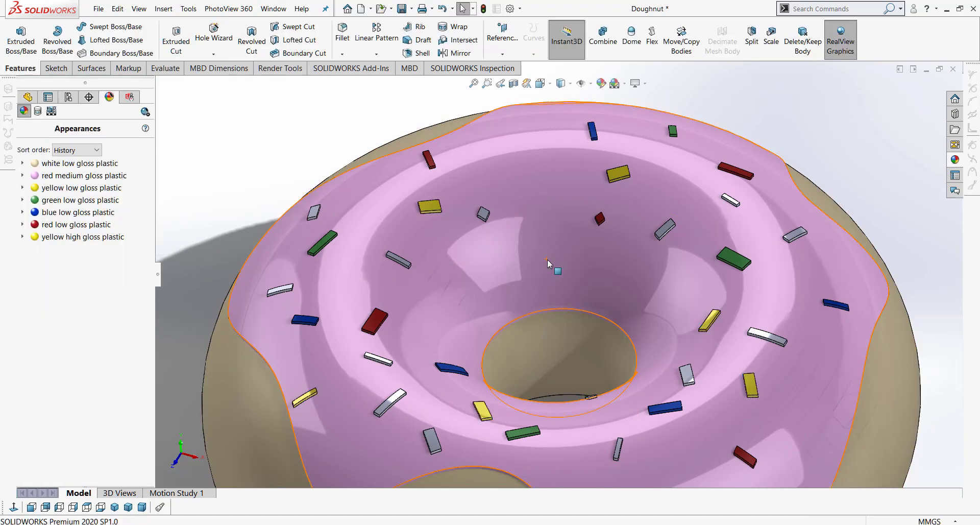
Save the coloured Doughnut part and check its backup copies in the Solid-Backup folder
{"action": "scroll", "coordinate": [553, 268], "scroll_direction": "up", "scroll_amount": 1}
{"action": "middle_click_drag", "start_coordinate": [706, 343], "coordinate": [733, 319]}
{"action": "scroll", "coordinate": [732, 319], "scroll_direction": "up", "scroll_amount": 4}
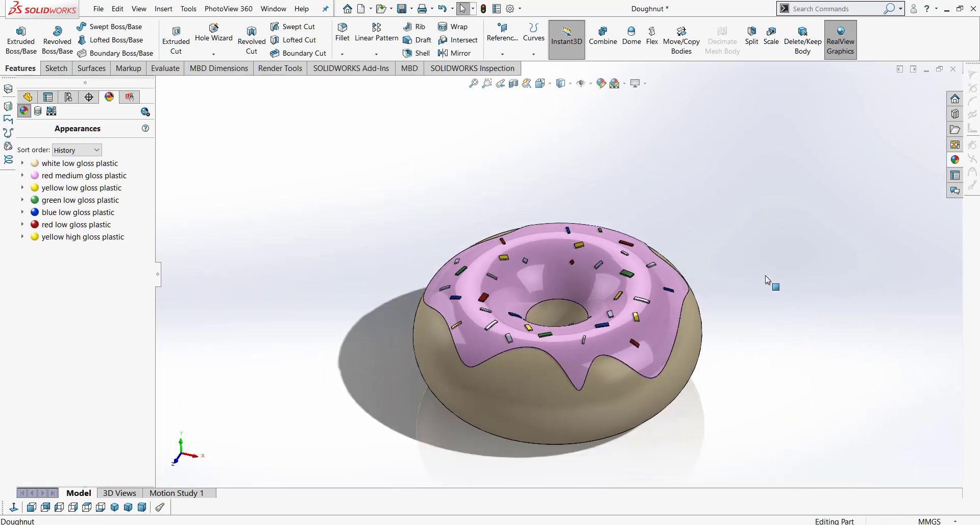
{"action": "scroll", "coordinate": [586, 409], "scroll_direction": "down", "scroll_amount": 2}
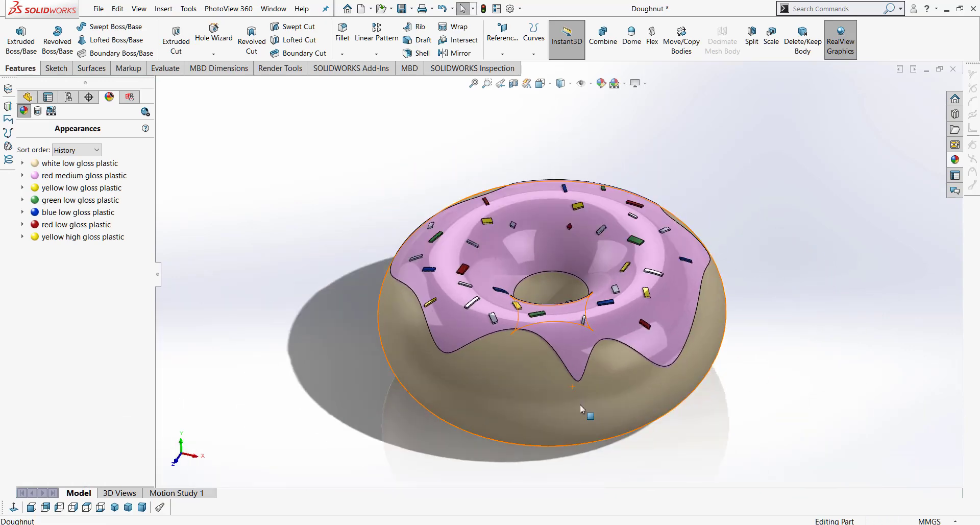
{"action": "left_click", "coordinate": [98, 9]}
{"action": "left_click", "coordinate": [119, 126]}
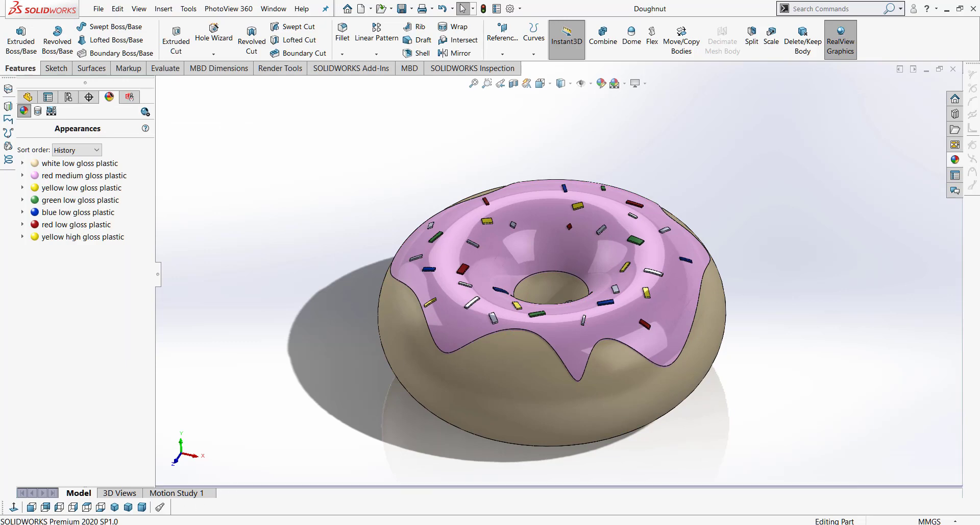
{"action": "left_click", "coordinate": [239, 510]}
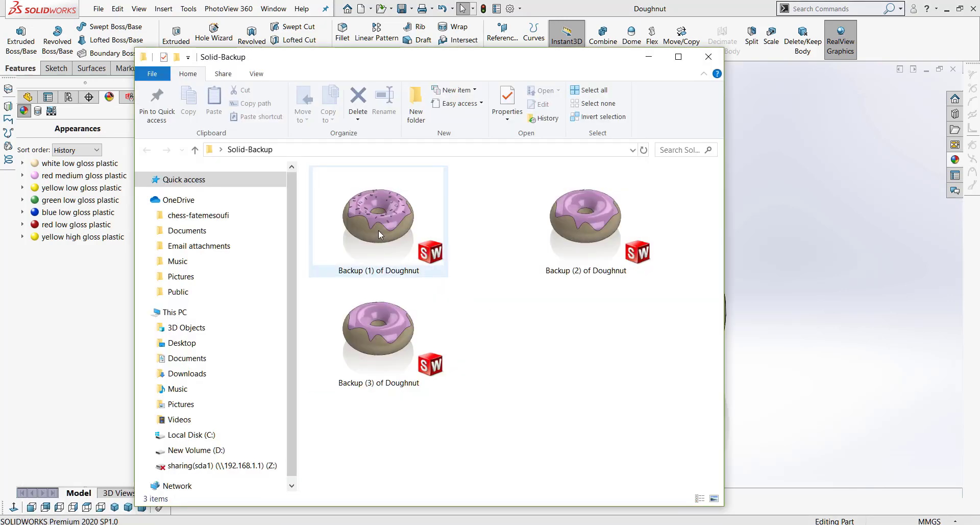
{"action": "left_click", "coordinate": [836, 313]}
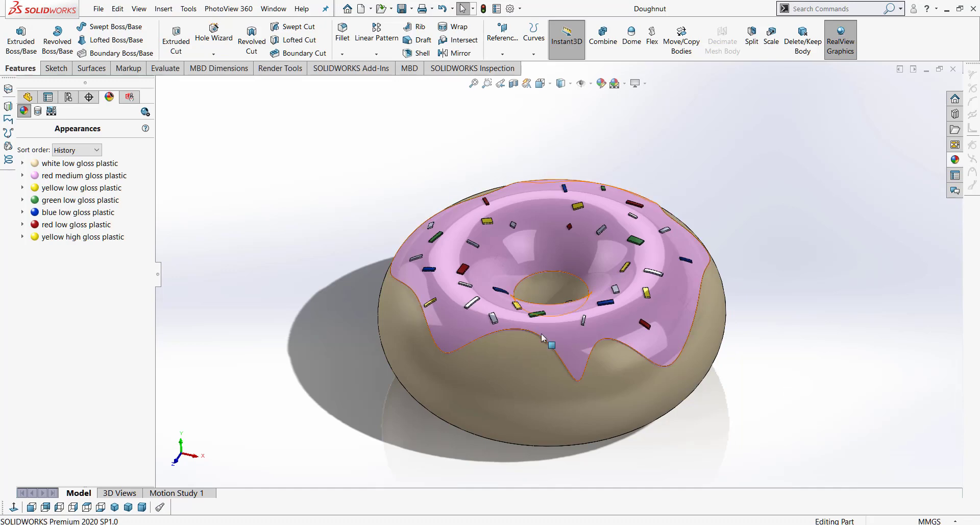
Turn on the Perspective display for the doughnut model
{"action": "middle_click_drag", "start_coordinate": [566, 331], "coordinate": [571, 284]}
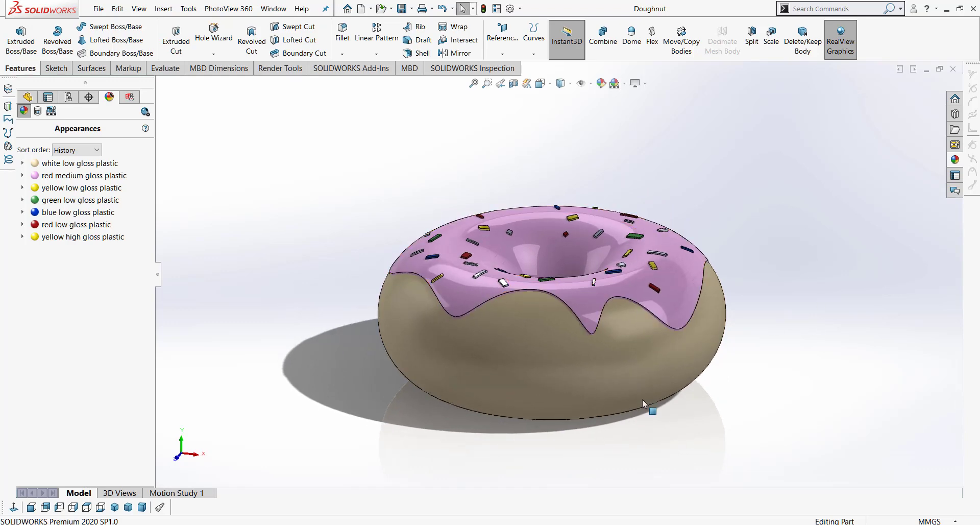
{"action": "middle_click_drag", "start_coordinate": [642, 399], "coordinate": [501, 438]}
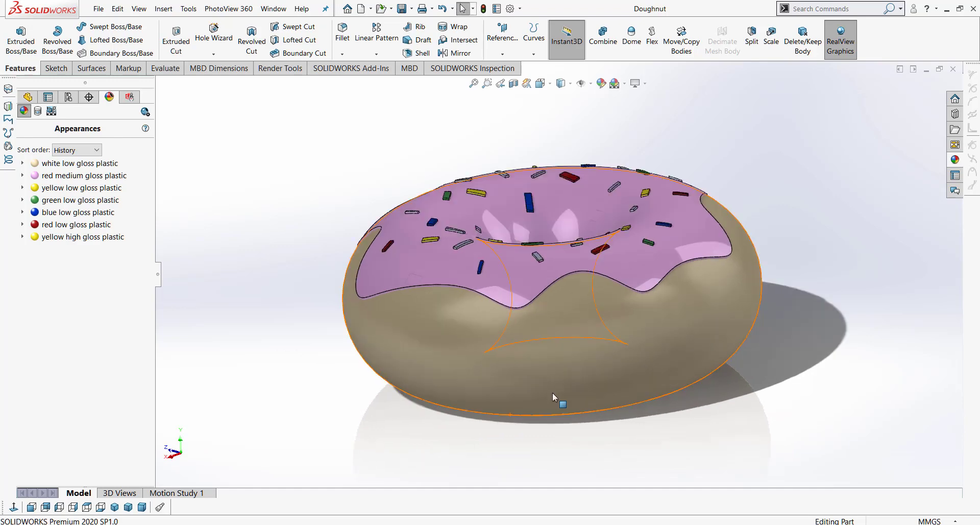
{"action": "key", "text": "ctrl+shift+z"}
{"action": "left_click", "coordinate": [646, 84]}
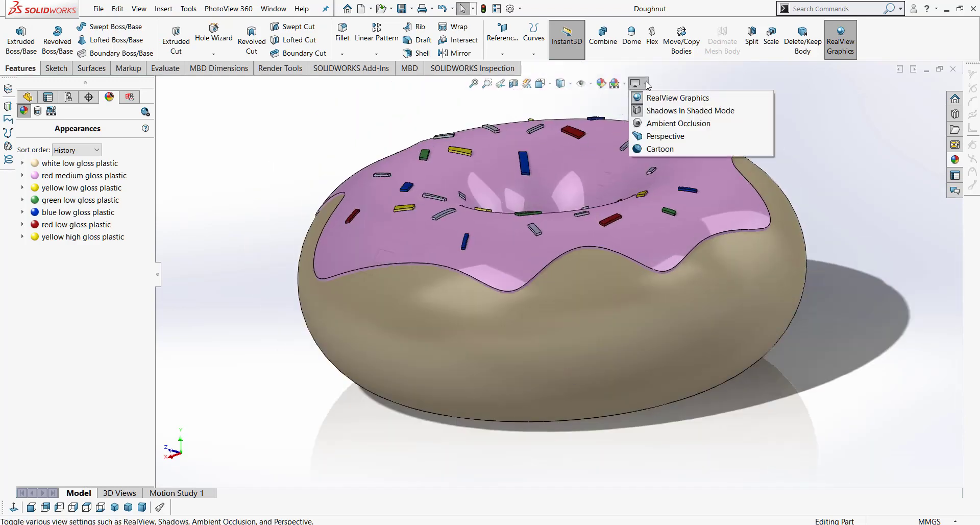
{"action": "left_click", "coordinate": [665, 136]}
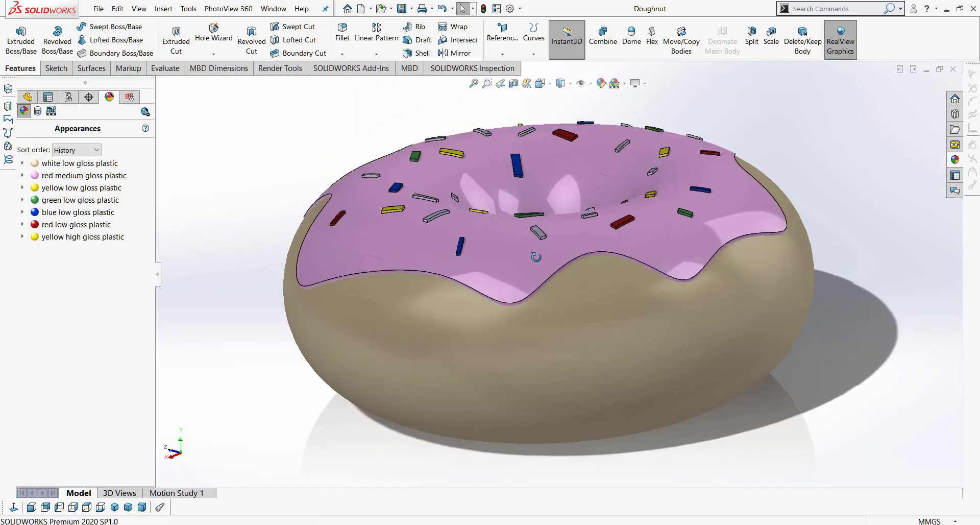
{"action": "middle_click_drag", "start_coordinate": [536, 257], "coordinate": [606, 265]}
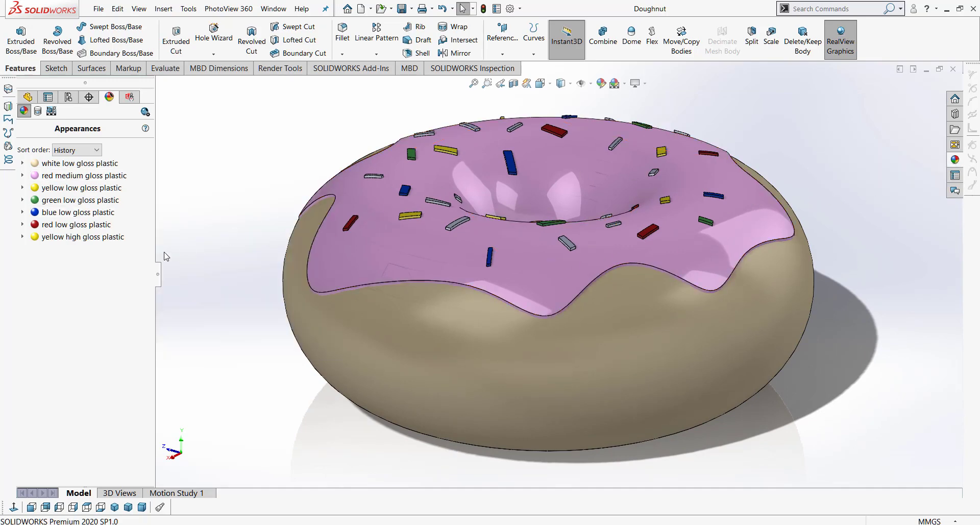
Delete the five sprinkle appearances: yellow, green, blue and red low gloss plastic, and yellow high gloss plastic
{"action": "left_click", "coordinate": [76, 237]}
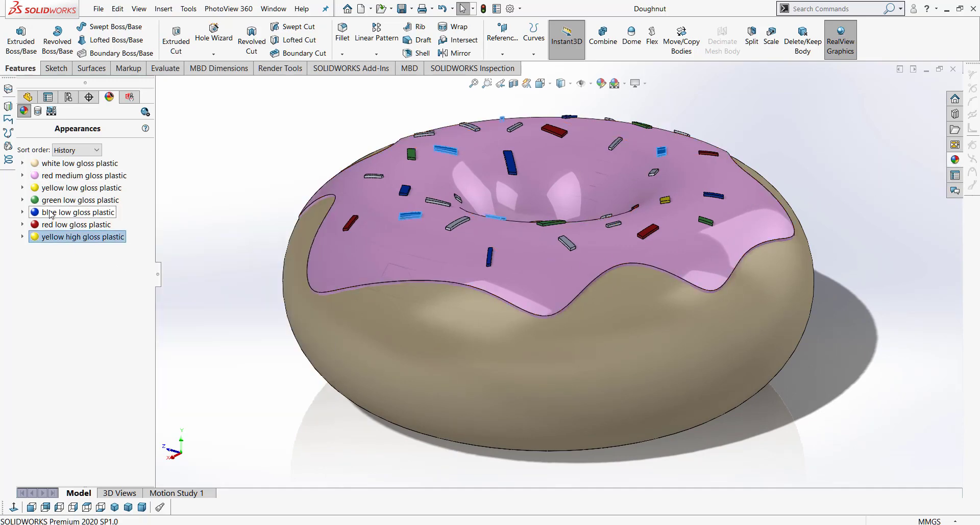
{"action": "left_click", "coordinate": [59, 194], "text": "shift"}
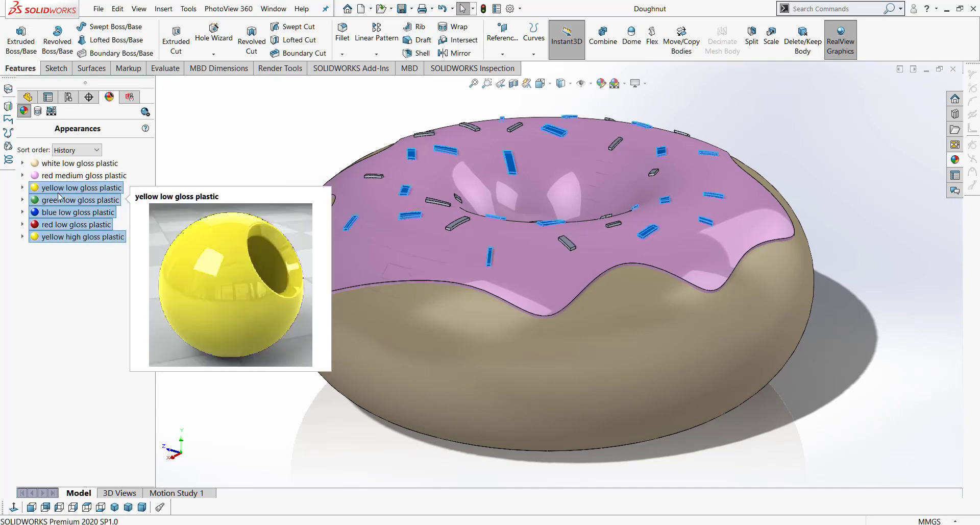
{"action": "key", "text": "Delete"}
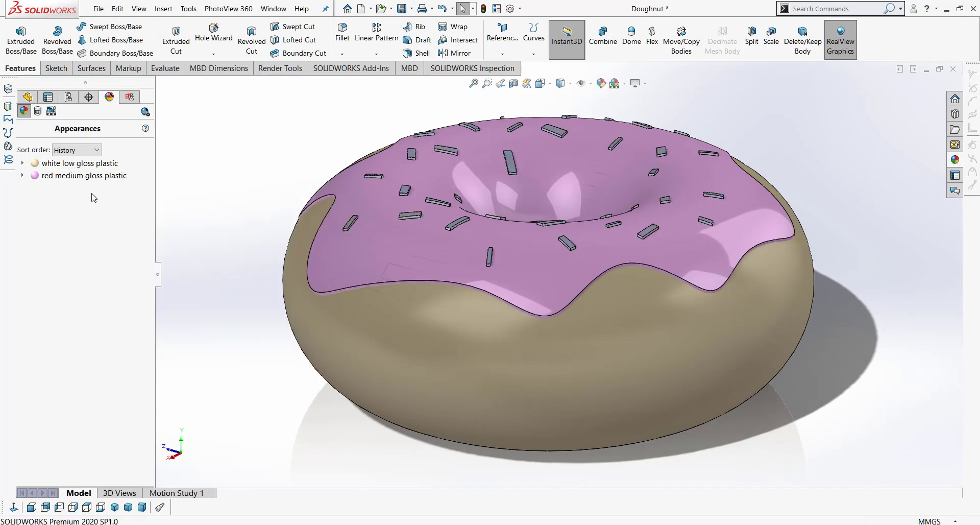
Apply the white high gloss plastic appearance to the entire sprinkle extrusion feature
{"action": "left_click", "coordinate": [956, 159]}
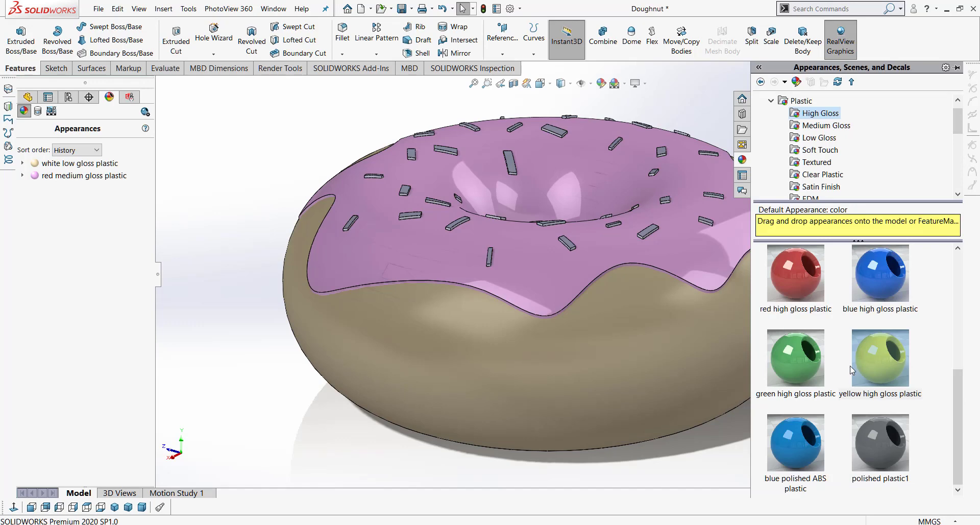
{"action": "scroll", "coordinate": [851, 370], "scroll_direction": "up", "scroll_amount": 2}
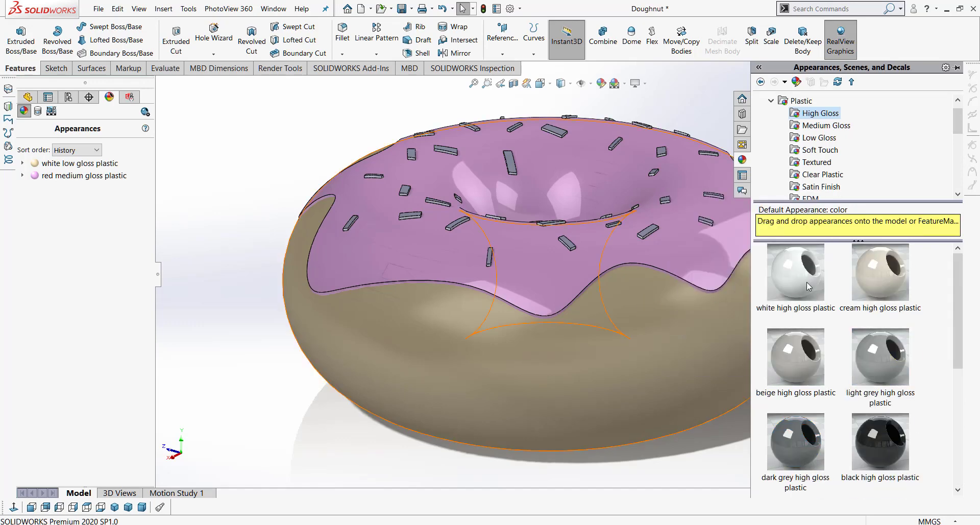
{"action": "mouse_move", "coordinate": [808, 286]}
{"action": "left_click_drag", "start_coordinate": [808, 278], "coordinate": [412, 219]}
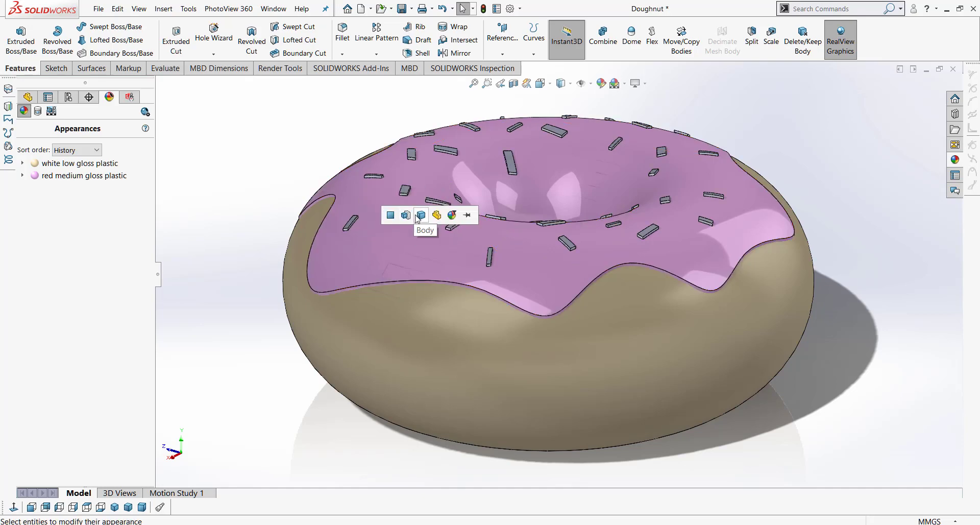
{"action": "left_click", "coordinate": [406, 215]}
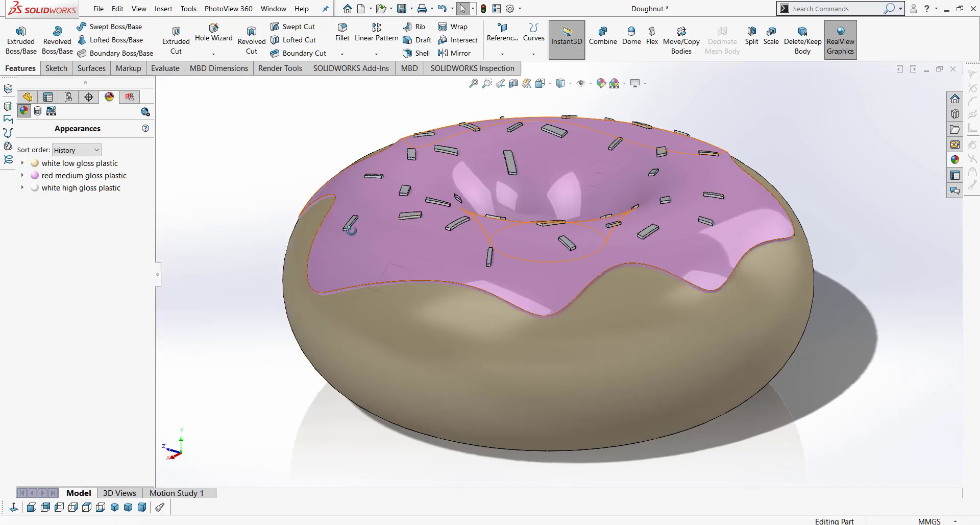
Open the white high gloss plastic appearance of the sprinkles for editing
{"action": "middle_click_drag", "start_coordinate": [357, 255], "coordinate": [365, 282]}
{"action": "scroll", "coordinate": [398, 178], "scroll_direction": "up", "scroll_amount": 3}
{"action": "scroll", "coordinate": [399, 178], "scroll_direction": "down", "scroll_amount": 2}
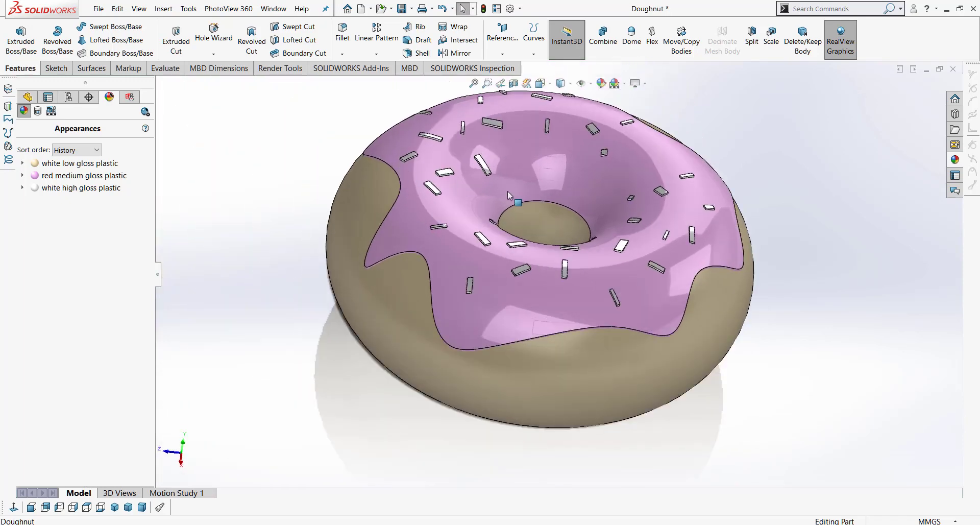
{"action": "right_click", "coordinate": [99, 192]}
{"action": "left_click", "coordinate": [127, 213]}
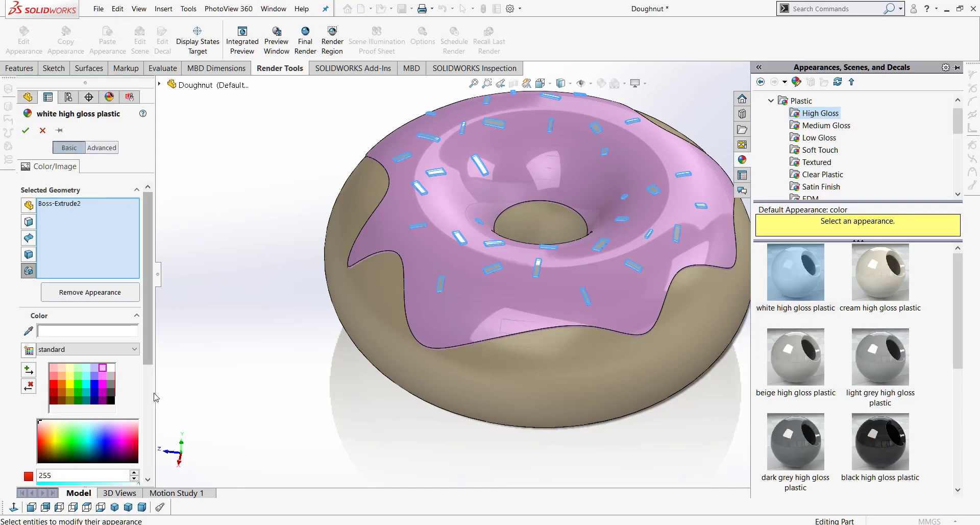
Try red, blue and orange-yellow shades from the colour spectrum on the sprinkle appearance
{"action": "left_click", "coordinate": [133, 440]}
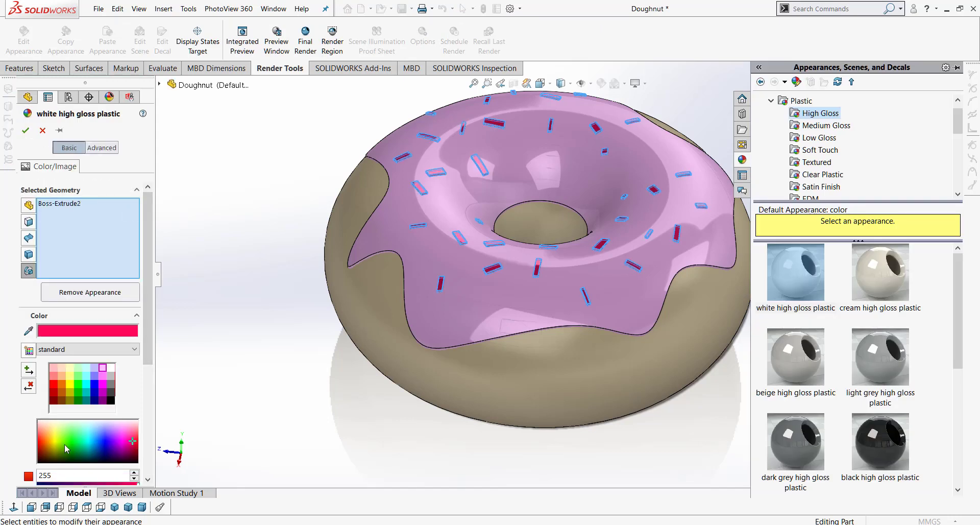
{"action": "left_click", "coordinate": [63, 443]}
{"action": "left_click", "coordinate": [30, 447]}
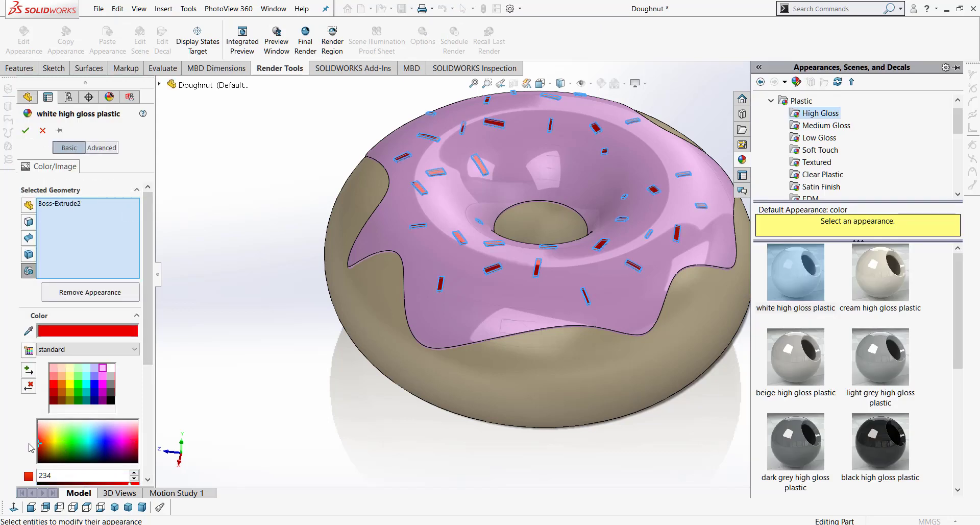
{"action": "left_click", "coordinate": [102, 435]}
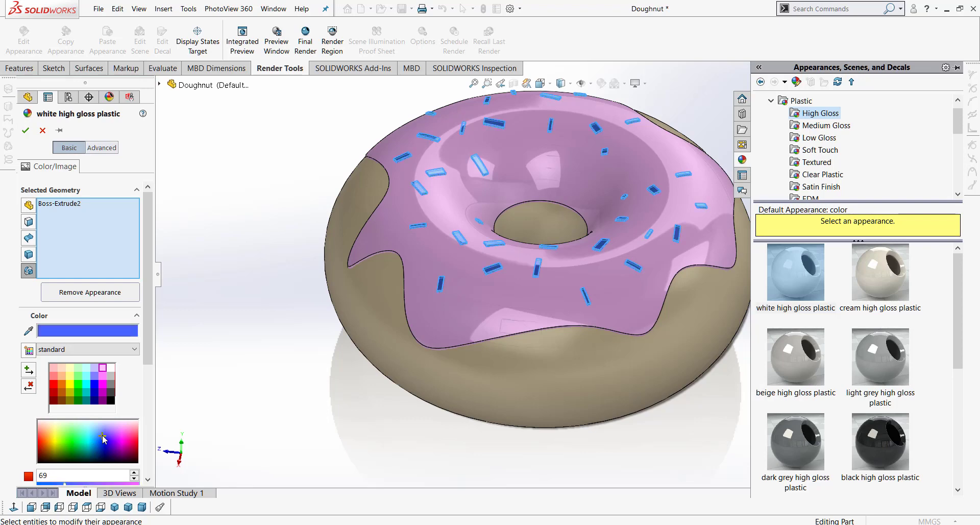
{"action": "left_click", "coordinate": [102, 427]}
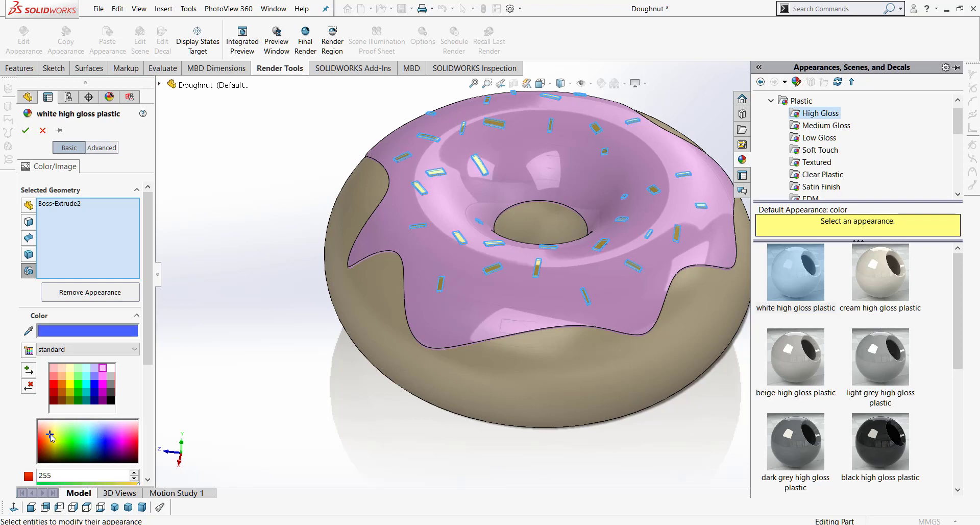
Set the sprinkle appearance to yellow from the standard colour swatches and accept the change
{"action": "left_click", "coordinate": [69, 383]}
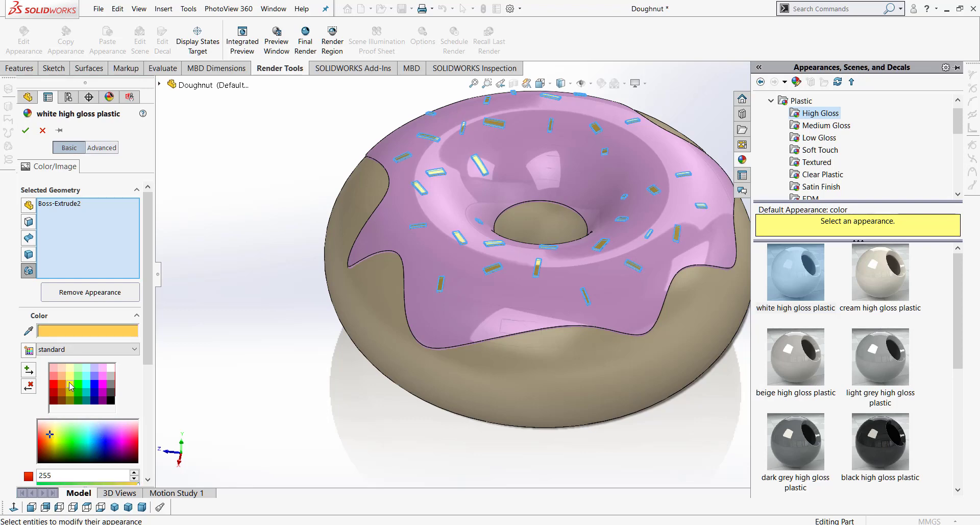
{"action": "left_click", "coordinate": [30, 131]}
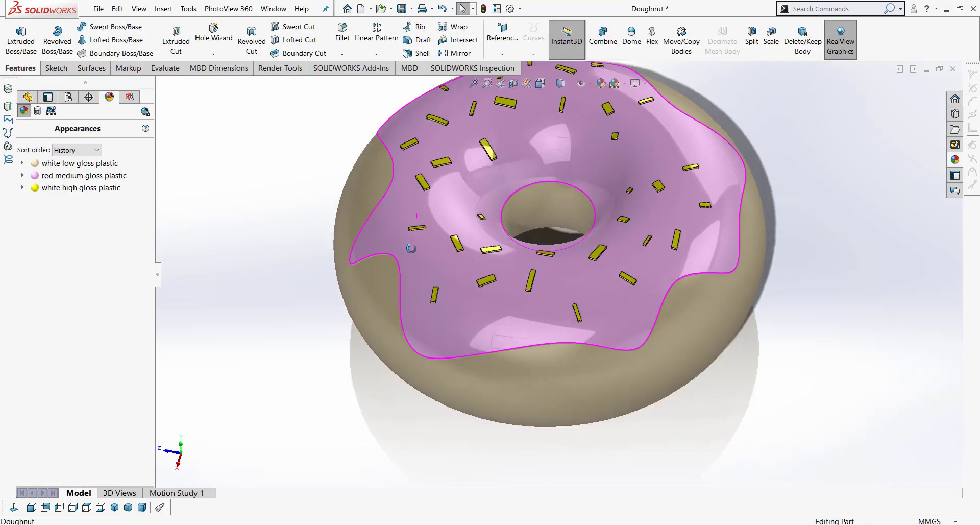
{"action": "scroll", "coordinate": [396, 131], "scroll_direction": "down", "scroll_amount": 3}
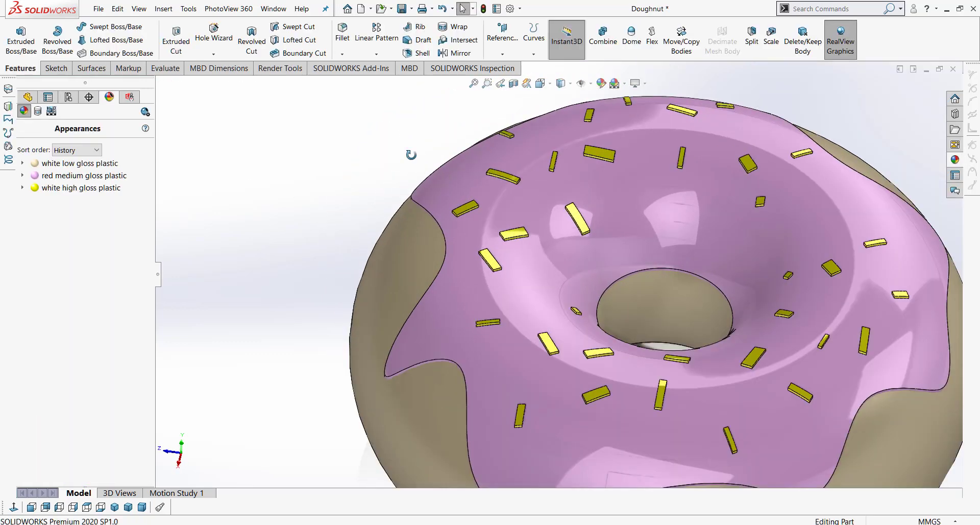
{"action": "middle_click_drag", "start_coordinate": [411, 155], "coordinate": [412, 148]}
{"action": "scroll", "coordinate": [511, 199], "scroll_direction": "up", "scroll_amount": 3}
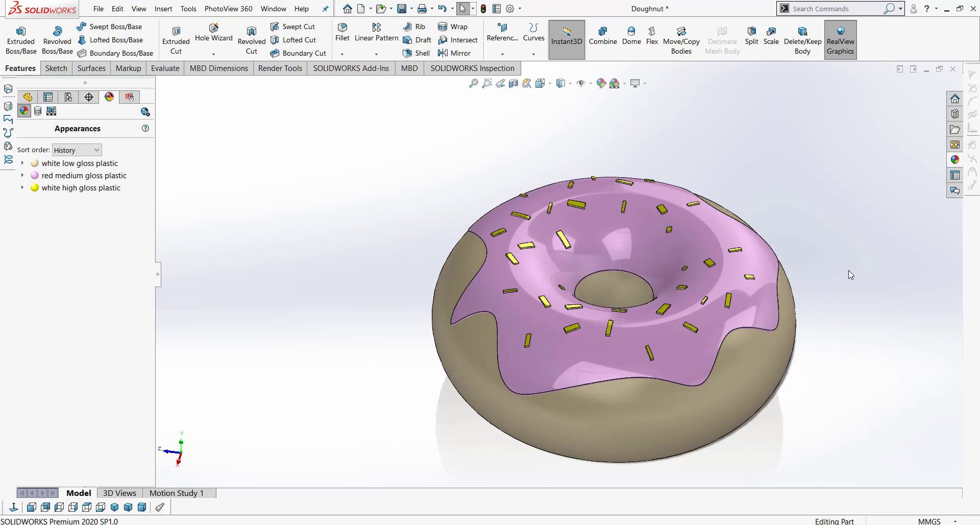